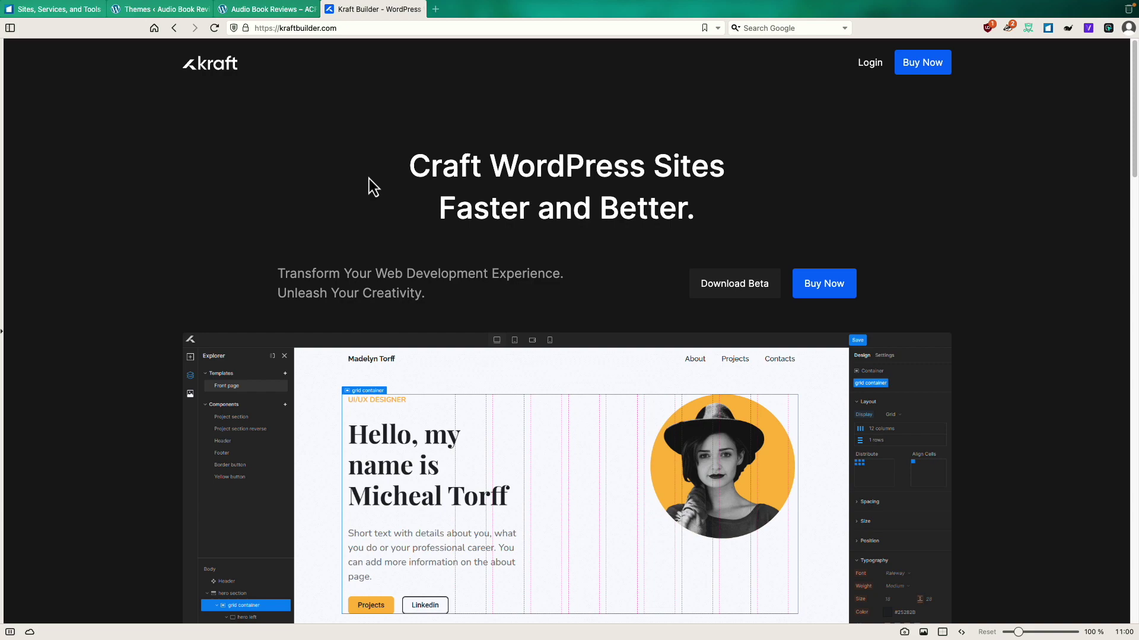
# Scroll through the kraftbuilder.com features and $120-per-year Professional Plan, then back to the top
pyautogui.scroll(-8, 371, 185)
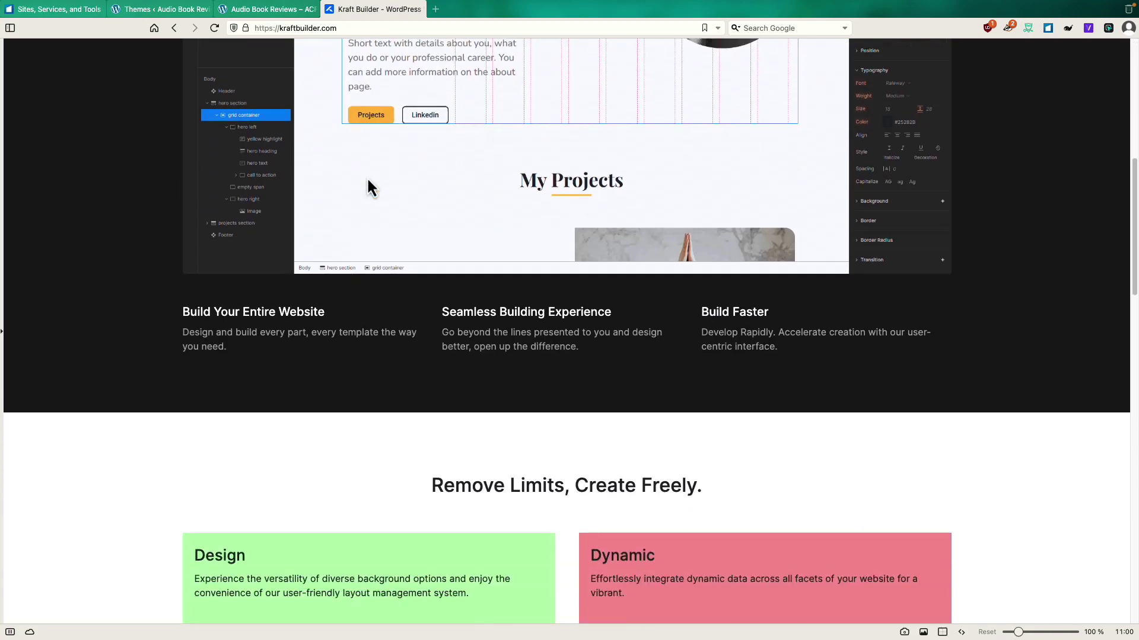
pyautogui.scroll(-10, 367, 181)
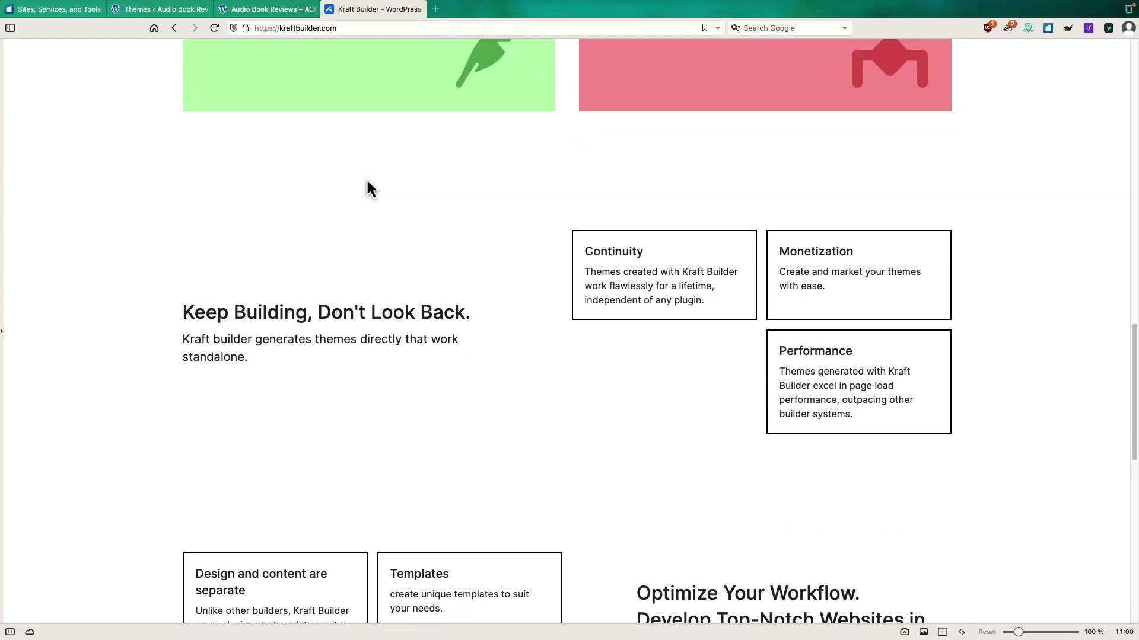
pyautogui.scroll(-2, 367, 185)
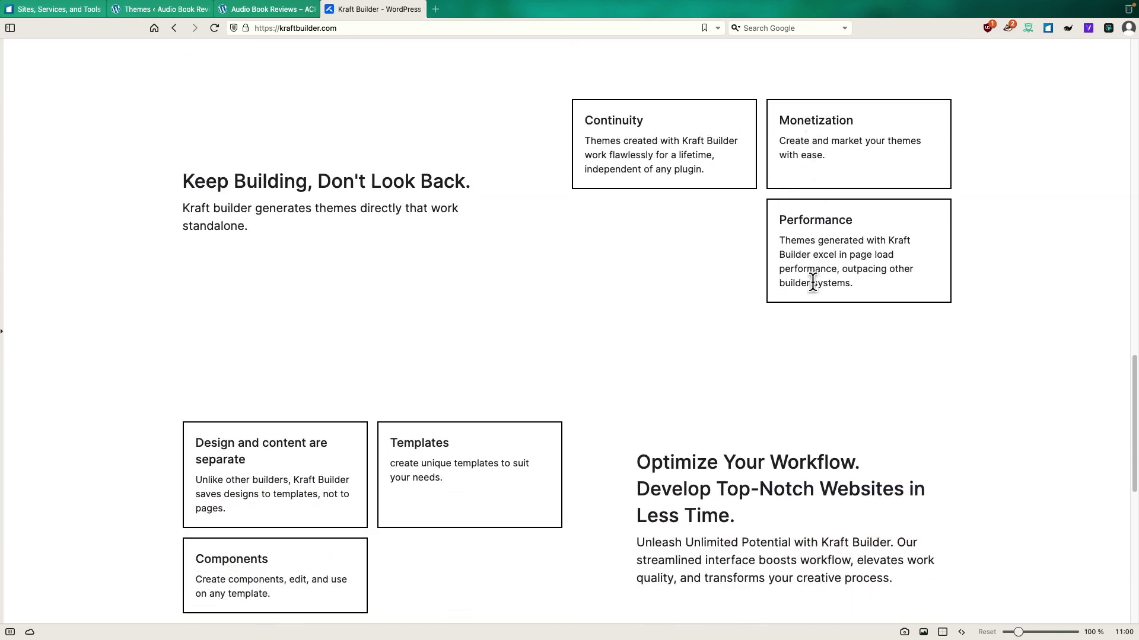
pyautogui.scroll(-9, 440, 277)
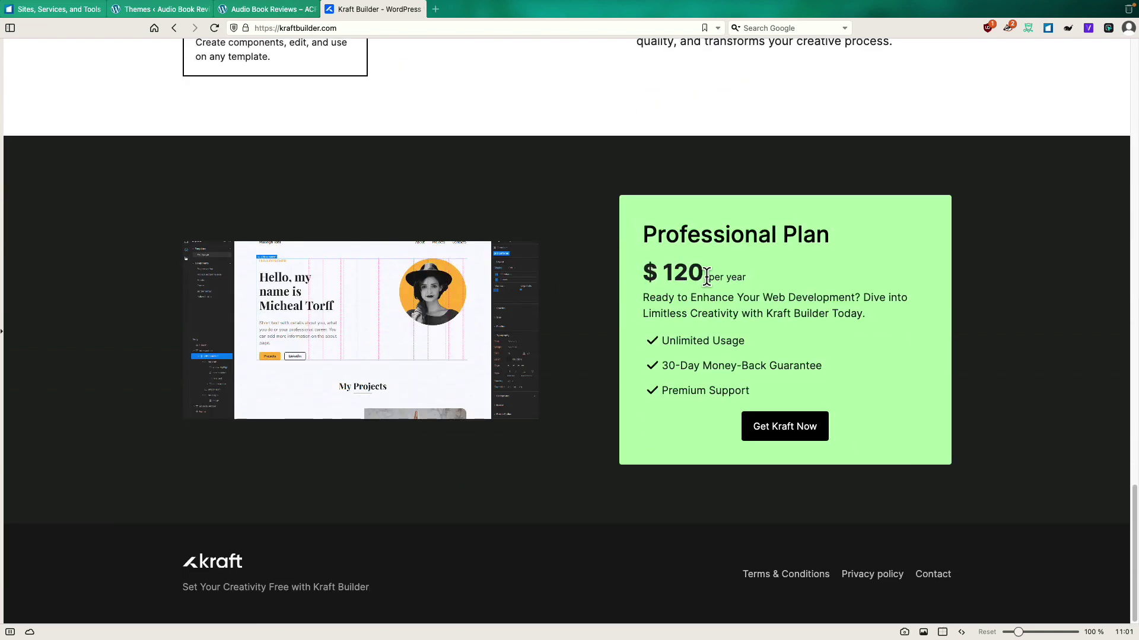
pyautogui.scroll(8, 681, 279)
pyautogui.scroll(15, 679, 279)
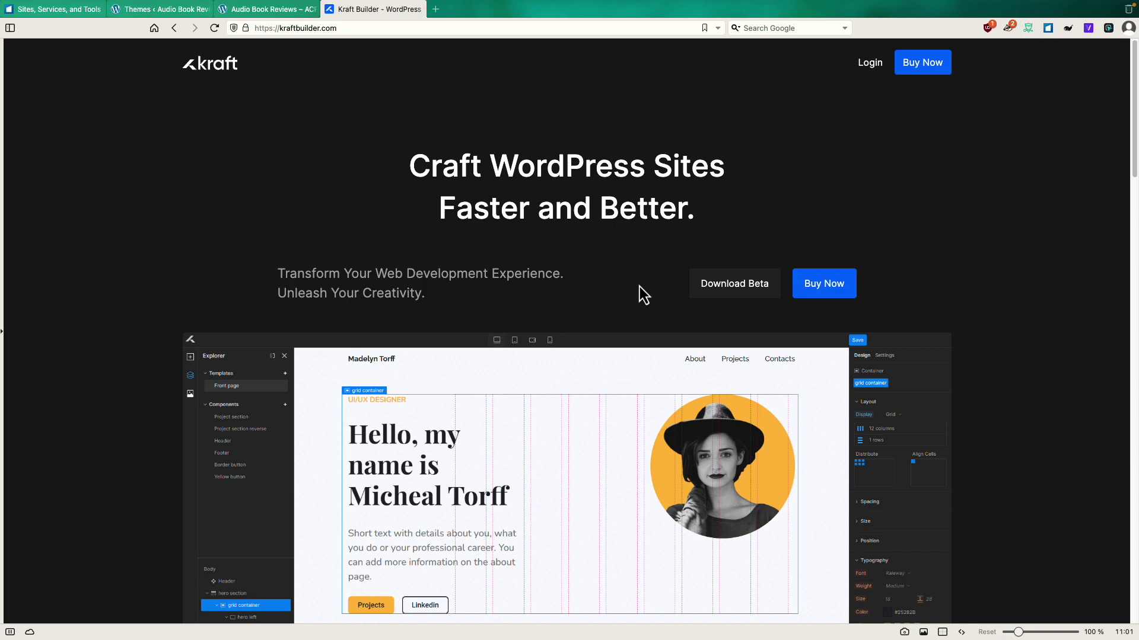
# Switch to the Audio Book Reviews site and reach the Kraft Builder admin page via the dashboard and Plugins
pyautogui.press('super+2')
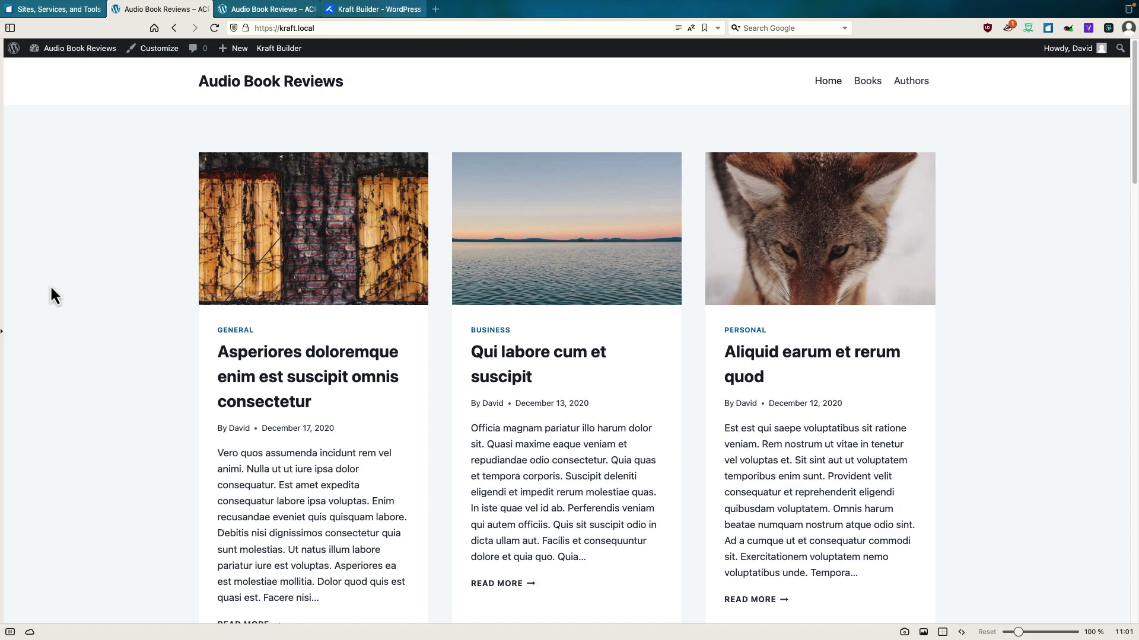
pyautogui.moveTo(89, 49)
pyautogui.click(54, 83)
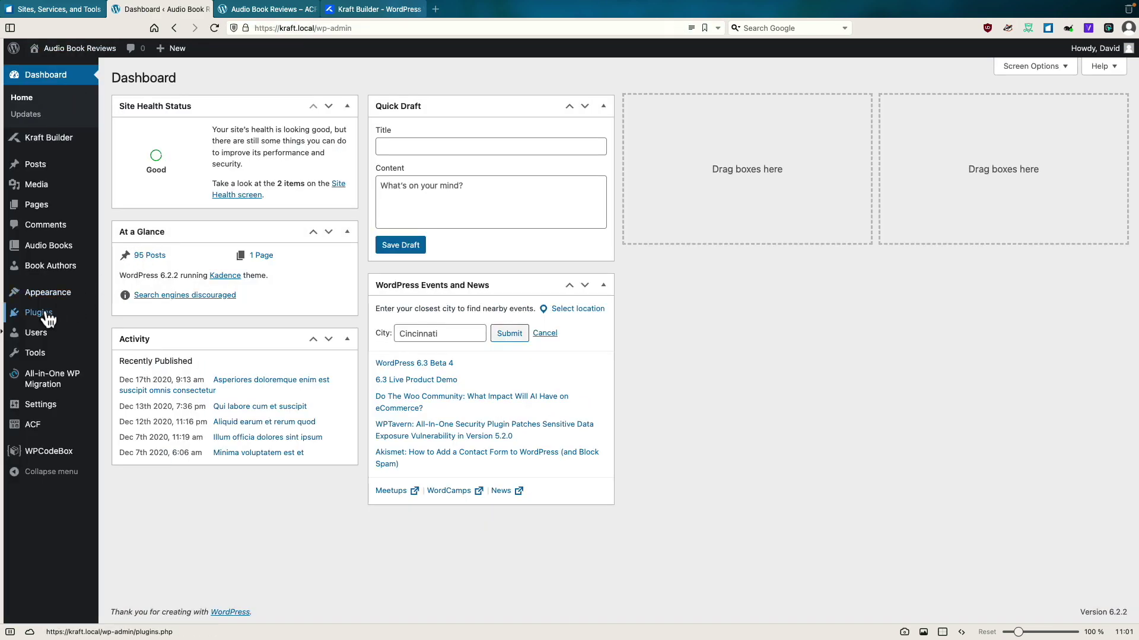
pyautogui.click(48, 318)
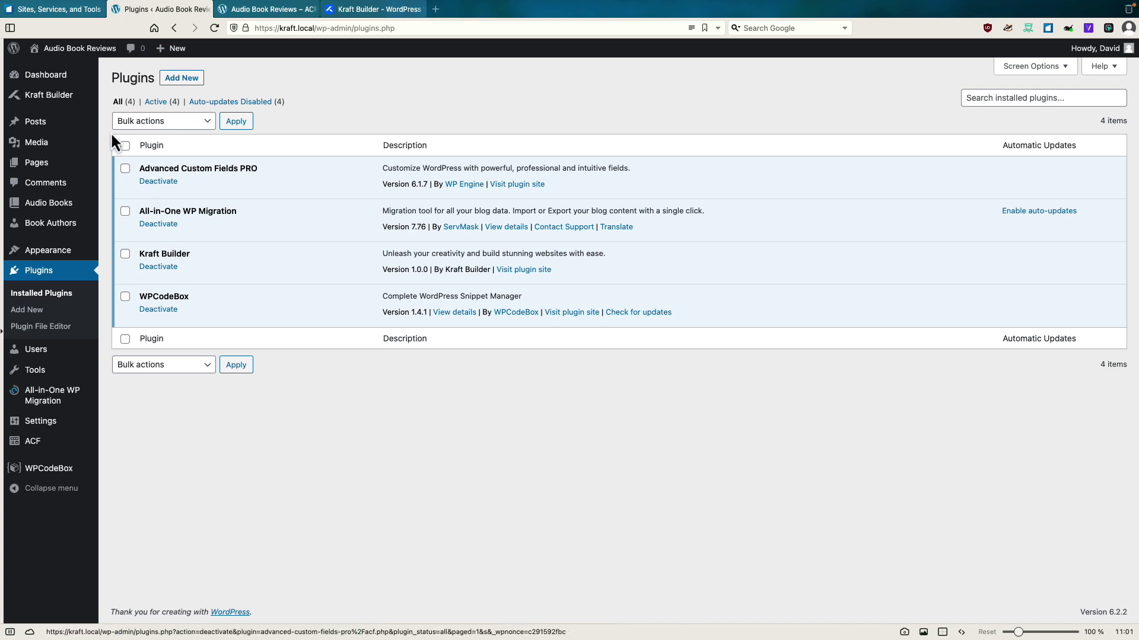
pyautogui.click(45, 100)
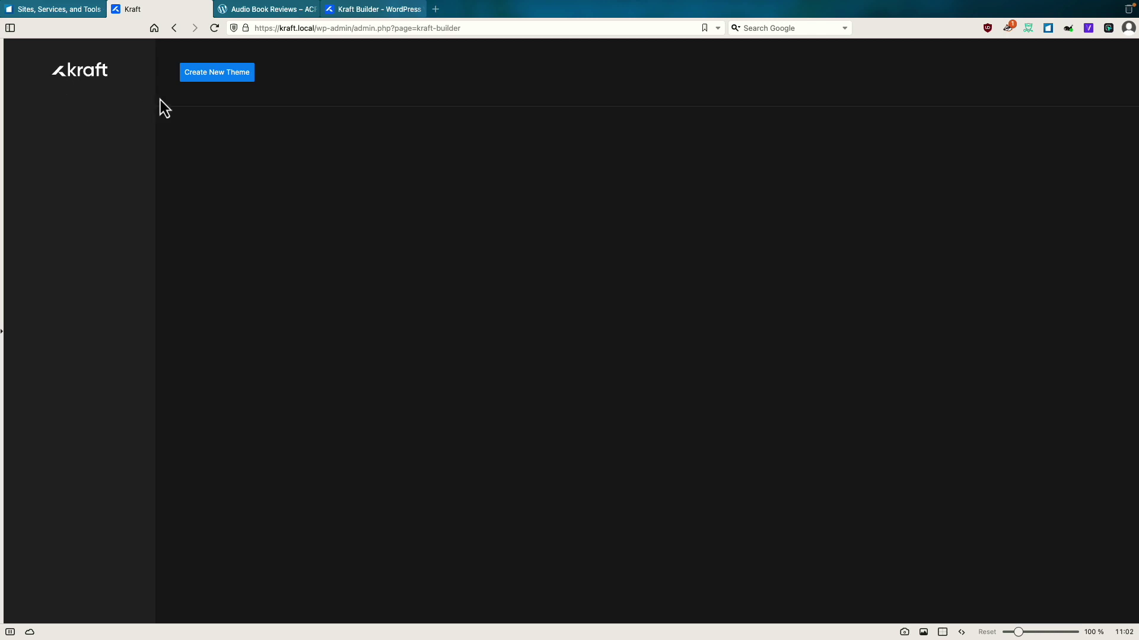
# Create a new theme named 'WebTNG Theme' and return to the theme list
pyautogui.click(219, 79)
pyautogui.doubleClick(507, 328)
pyautogui.write('WebTNG')
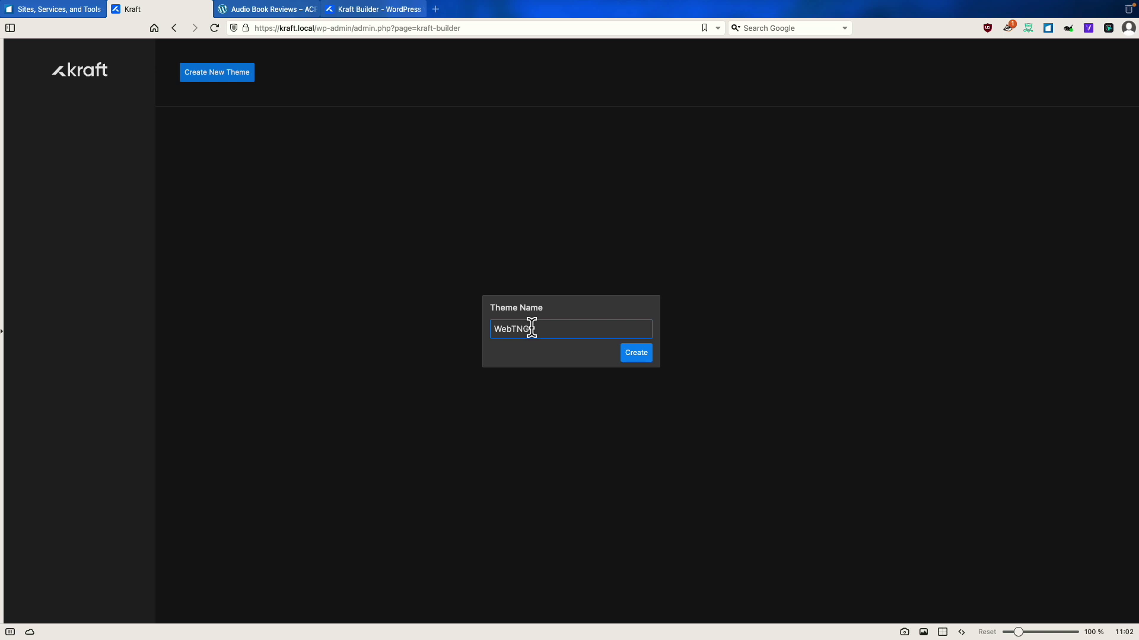
pyautogui.write(' Theme')
pyautogui.click(644, 357)
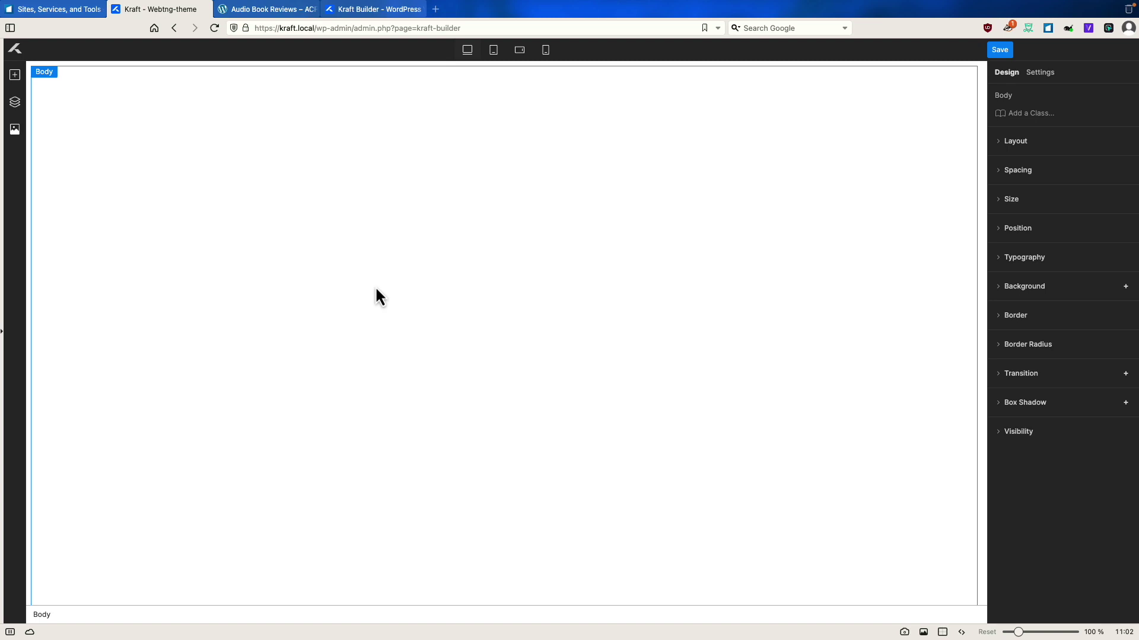
pyautogui.click(14, 52)
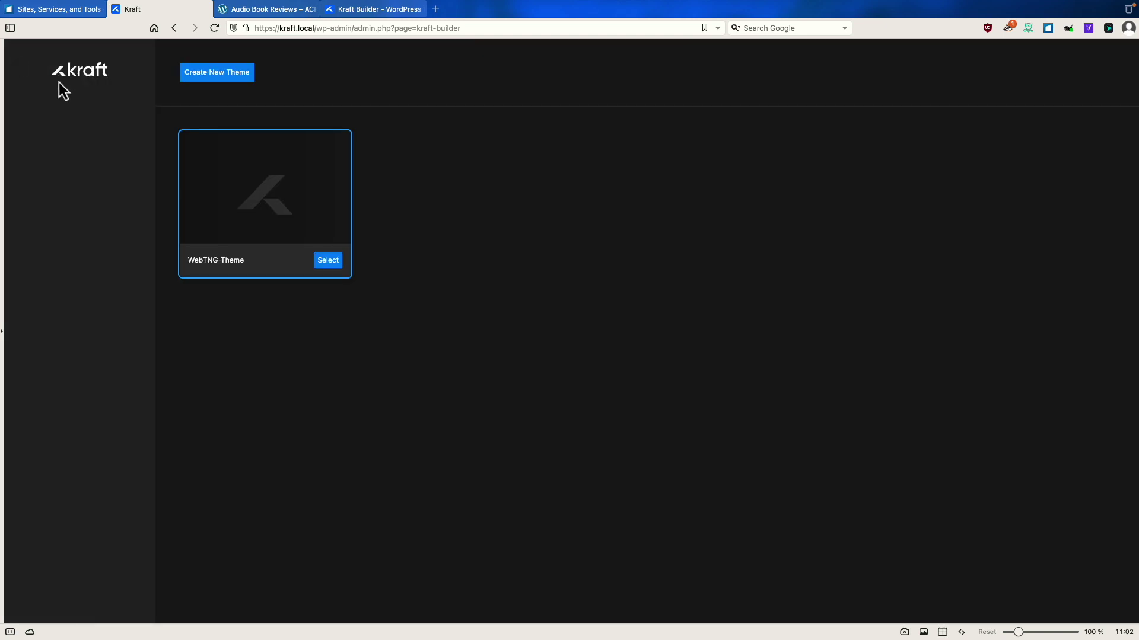
pyautogui.rightClick(259, 218)
pyautogui.click(254, 238)
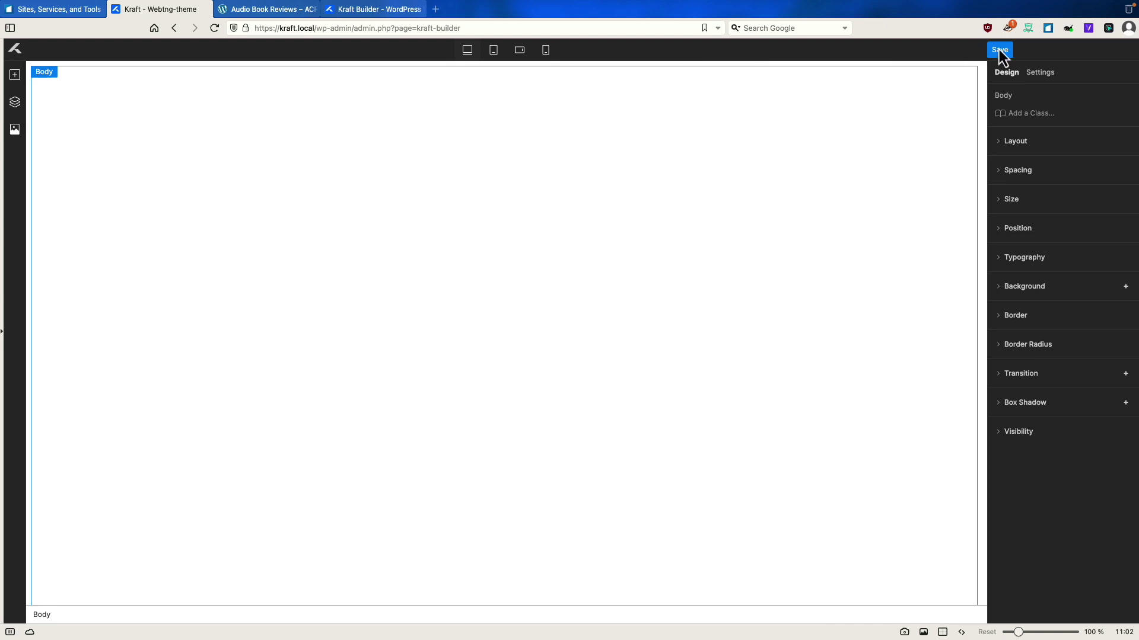
# Browse the Elements panel and Explorer template choices, then show the empty Asset Library
pyautogui.click(15, 76)
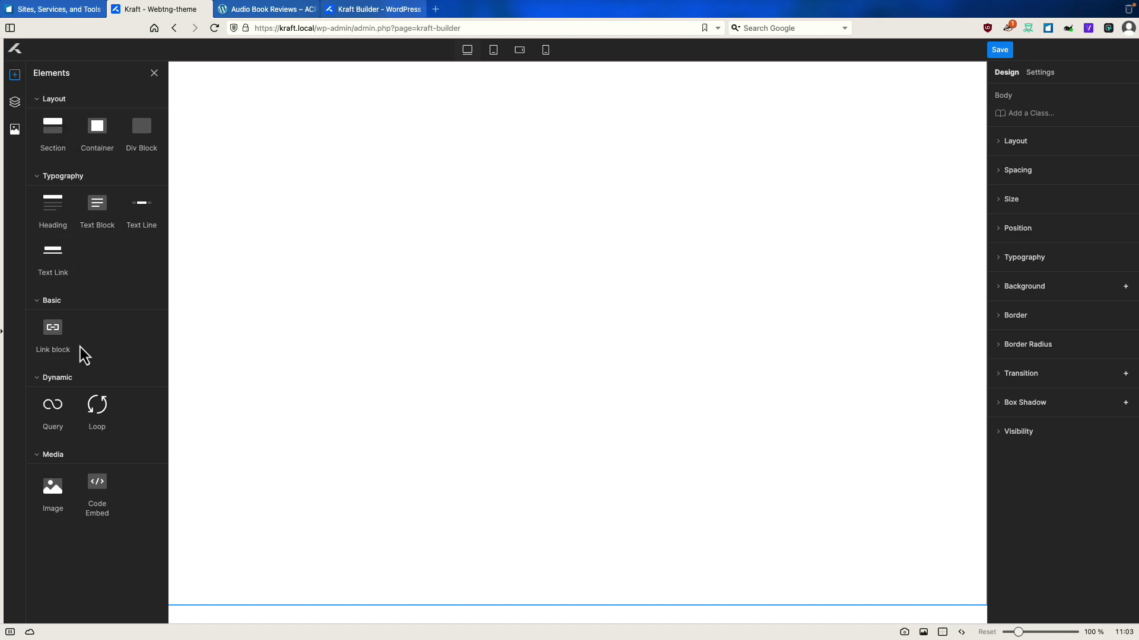
pyautogui.click(16, 105)
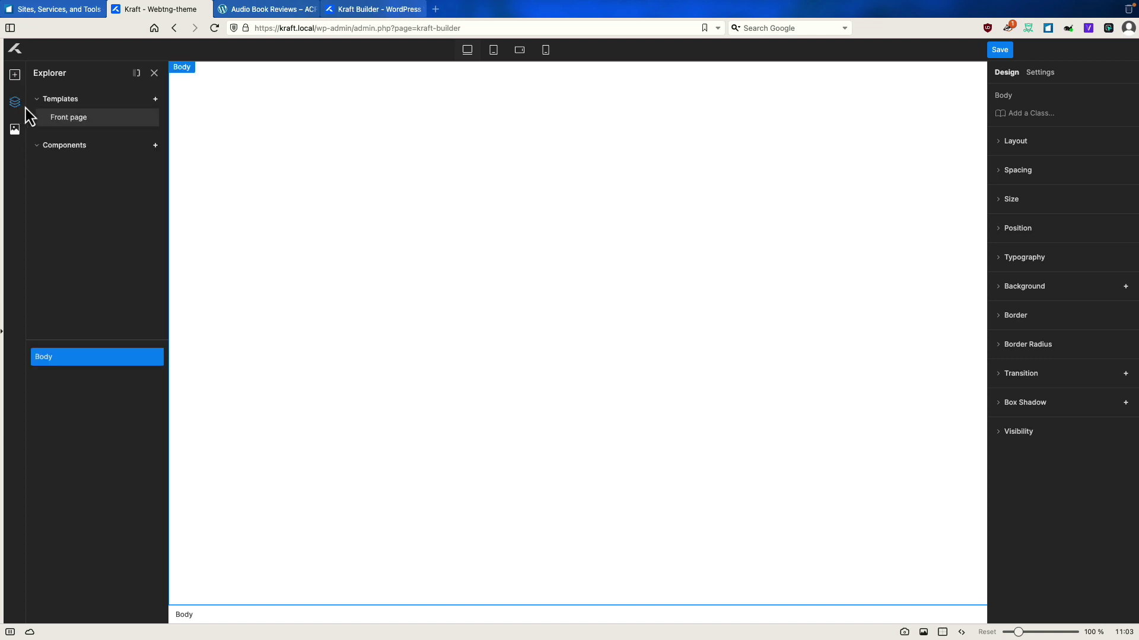
pyautogui.click(157, 103)
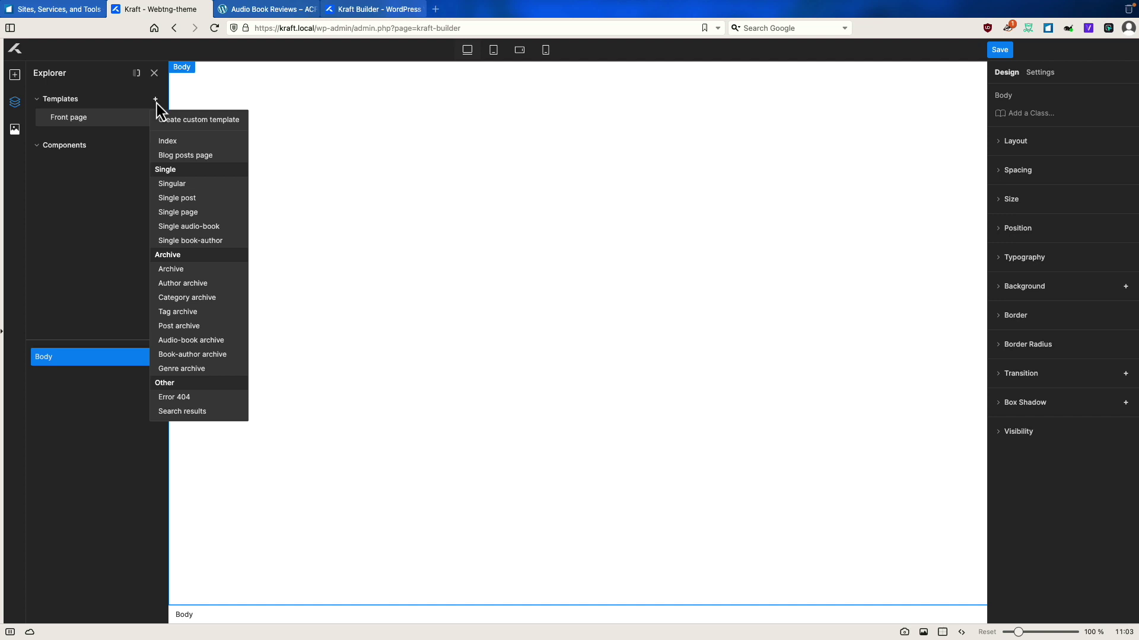
pyautogui.click(156, 102)
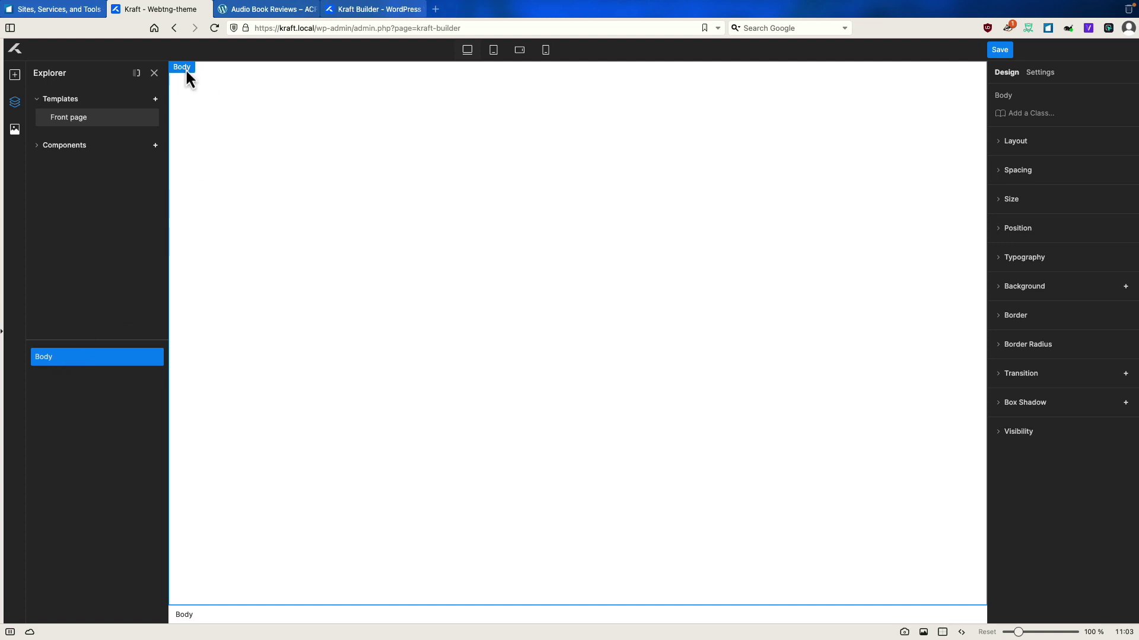
pyautogui.click(15, 129)
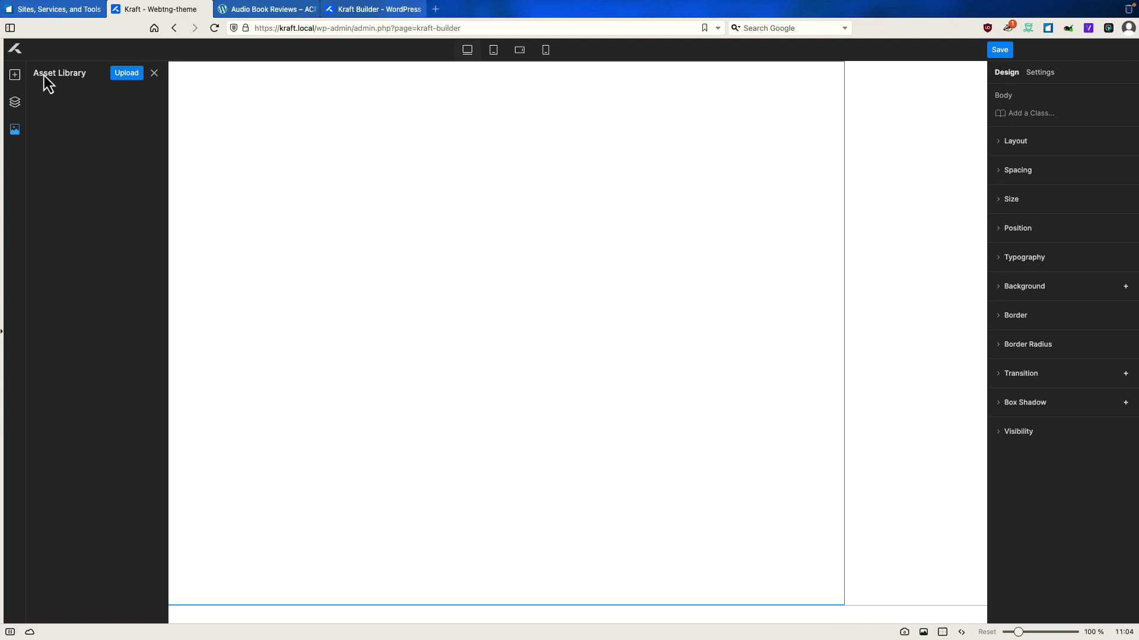
# Close the elements list and inspect the Body's class, layout, display and spacing settings
pyautogui.click(15, 75)
pyautogui.click(154, 74)
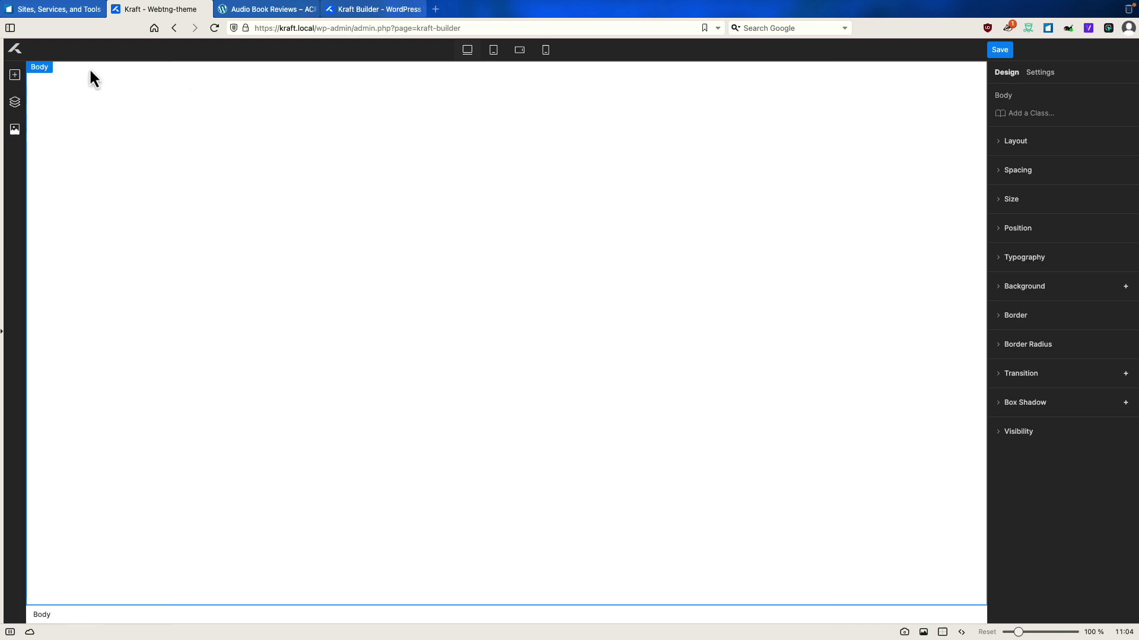
pyautogui.click(1023, 113)
pyautogui.click(1001, 144)
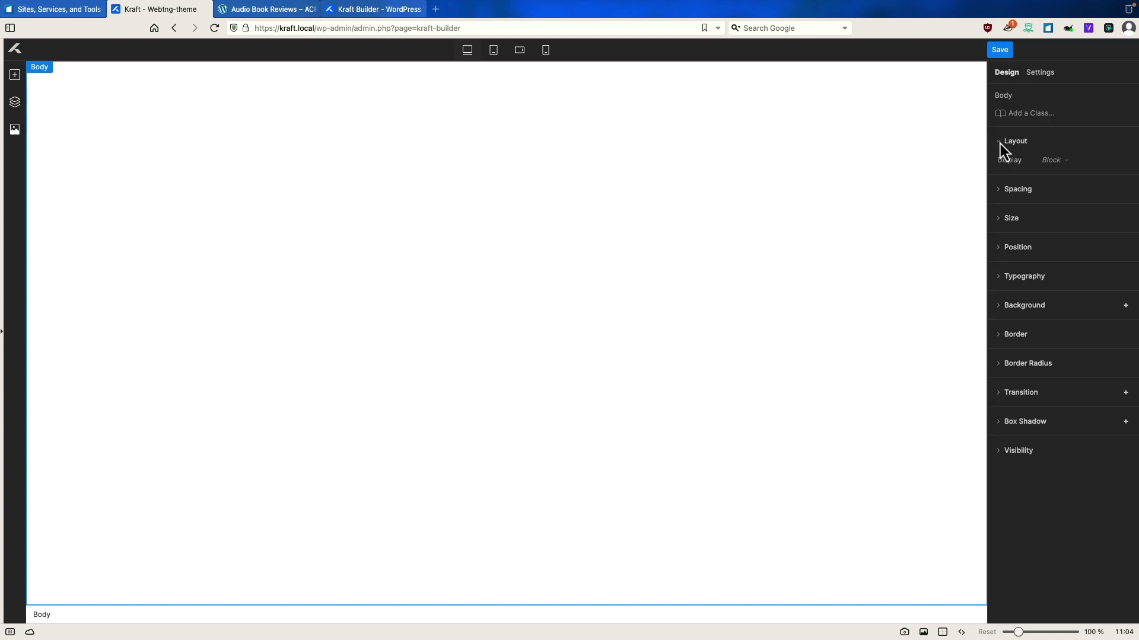
pyautogui.click(1062, 161)
pyautogui.click(998, 189)
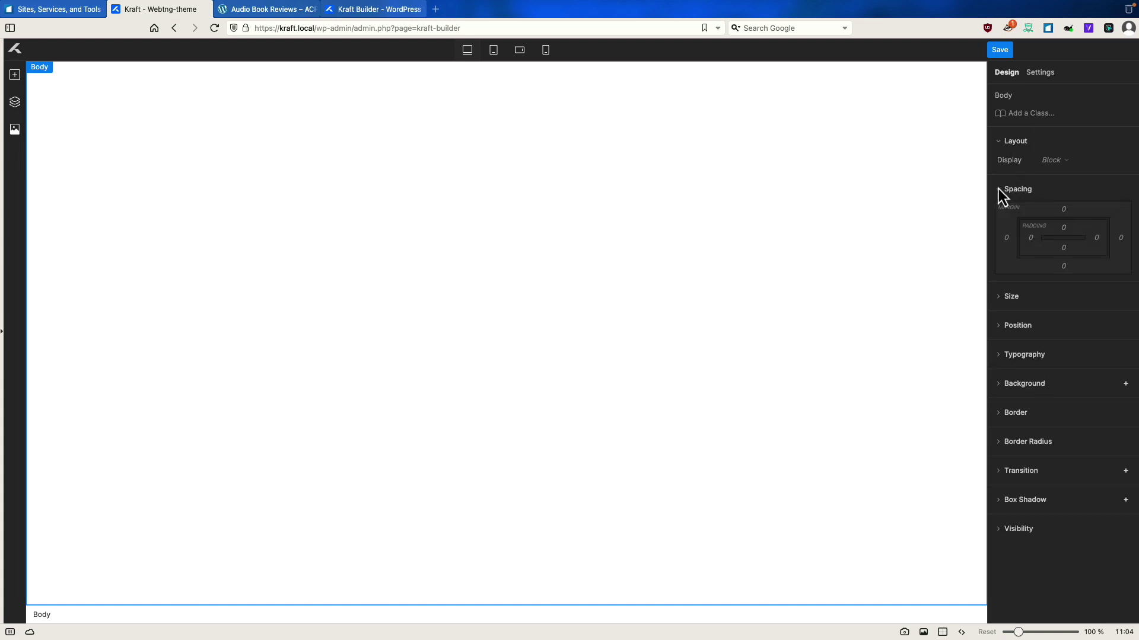
# Review the Body's size, position, typography, border and visibility settings, then return to General settings
pyautogui.click(998, 188)
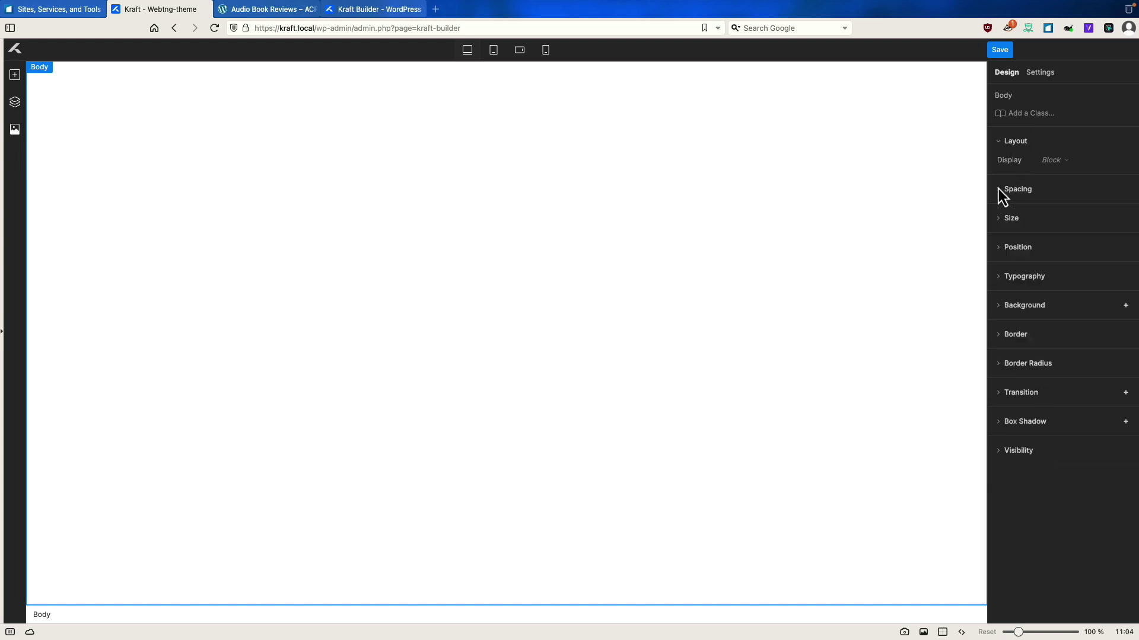
pyautogui.click(997, 222)
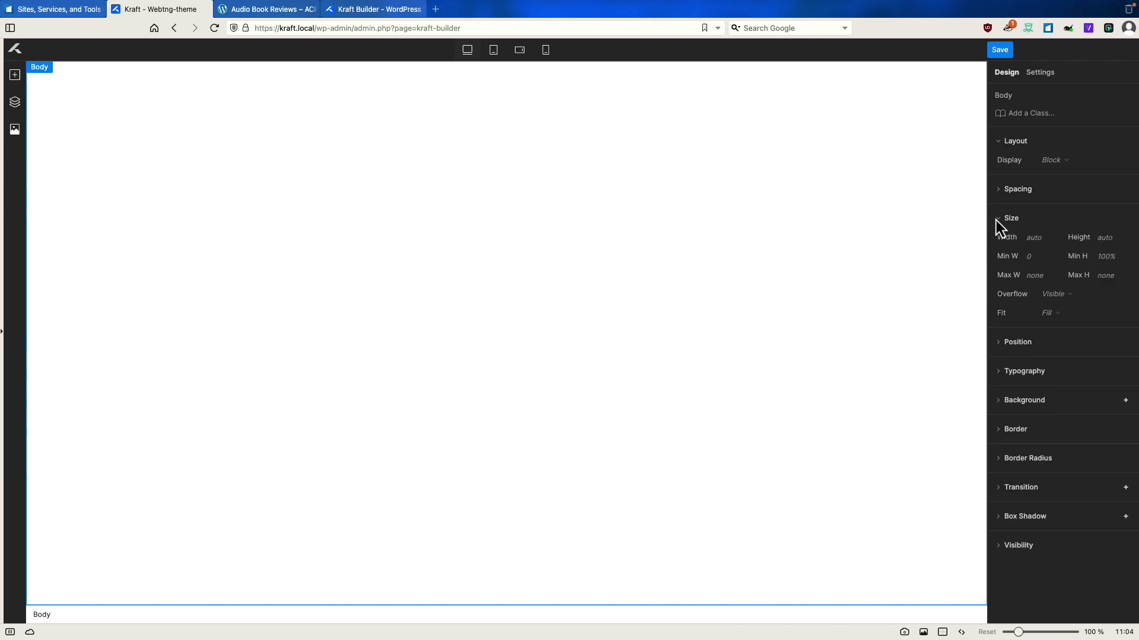
pyautogui.click(995, 220)
pyautogui.click(1000, 247)
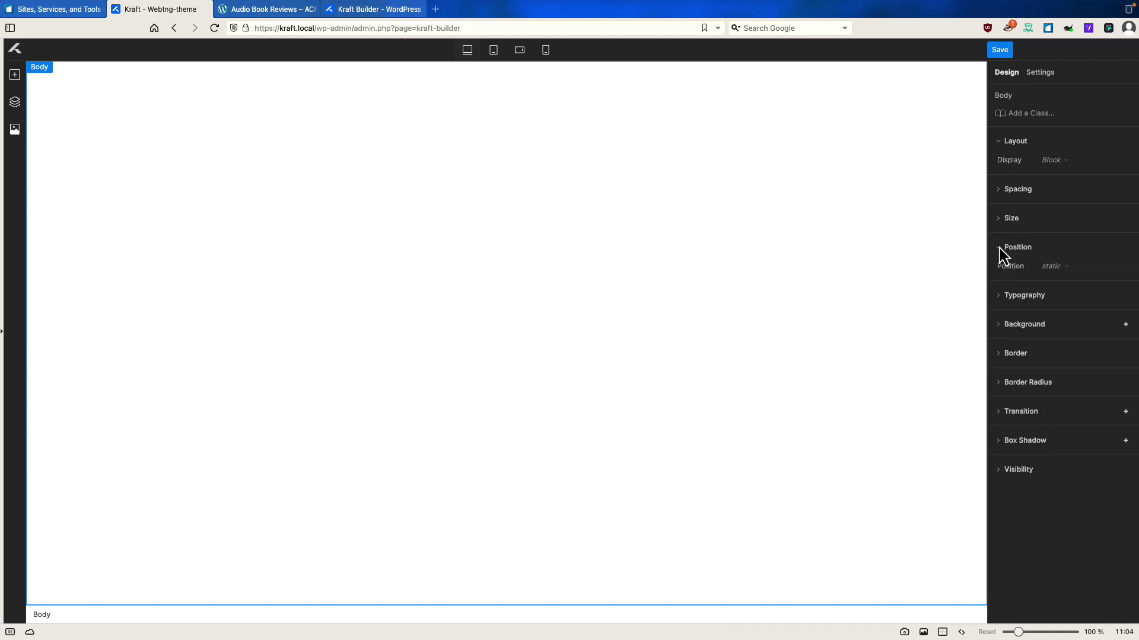
pyautogui.click(999, 248)
pyautogui.click(996, 276)
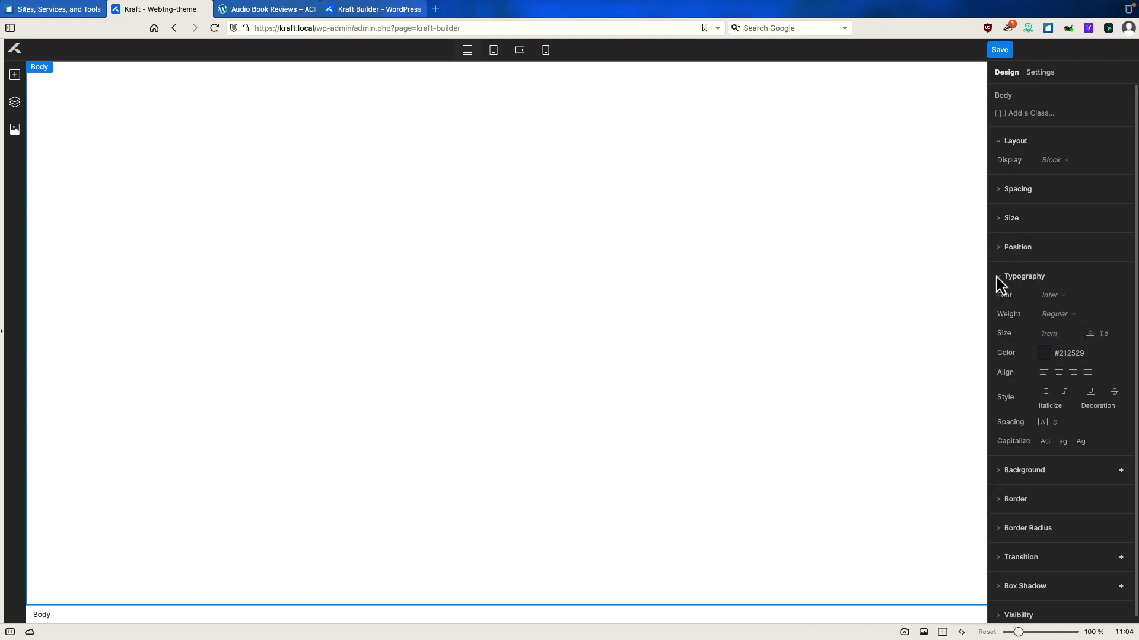
pyautogui.click(996, 277)
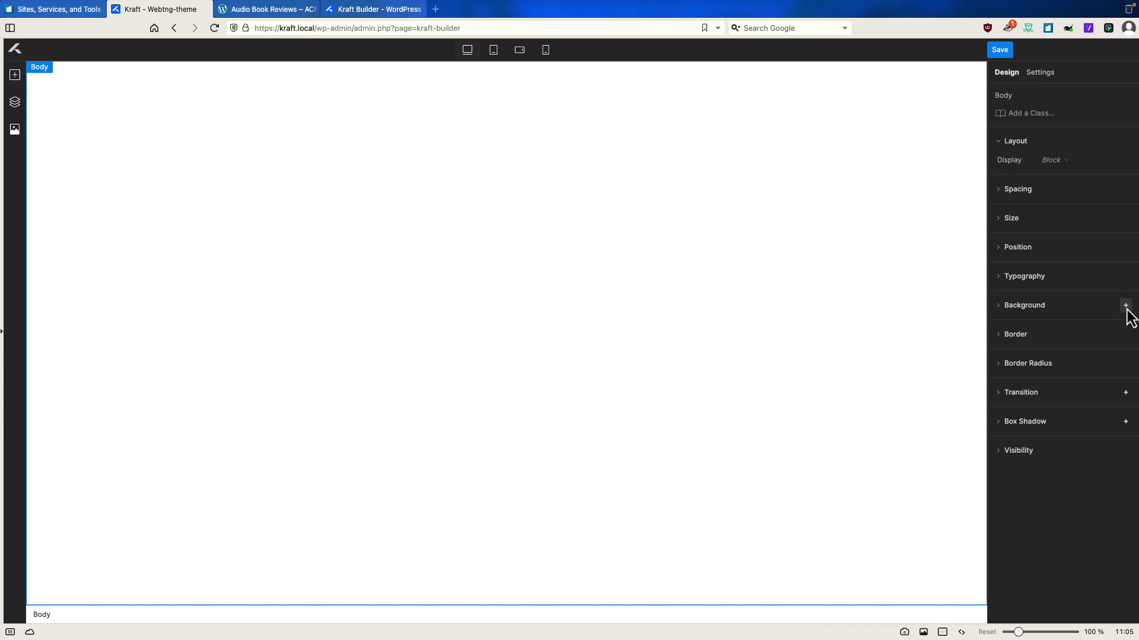
pyautogui.click(1003, 336)
pyautogui.click(996, 455)
pyautogui.click(997, 454)
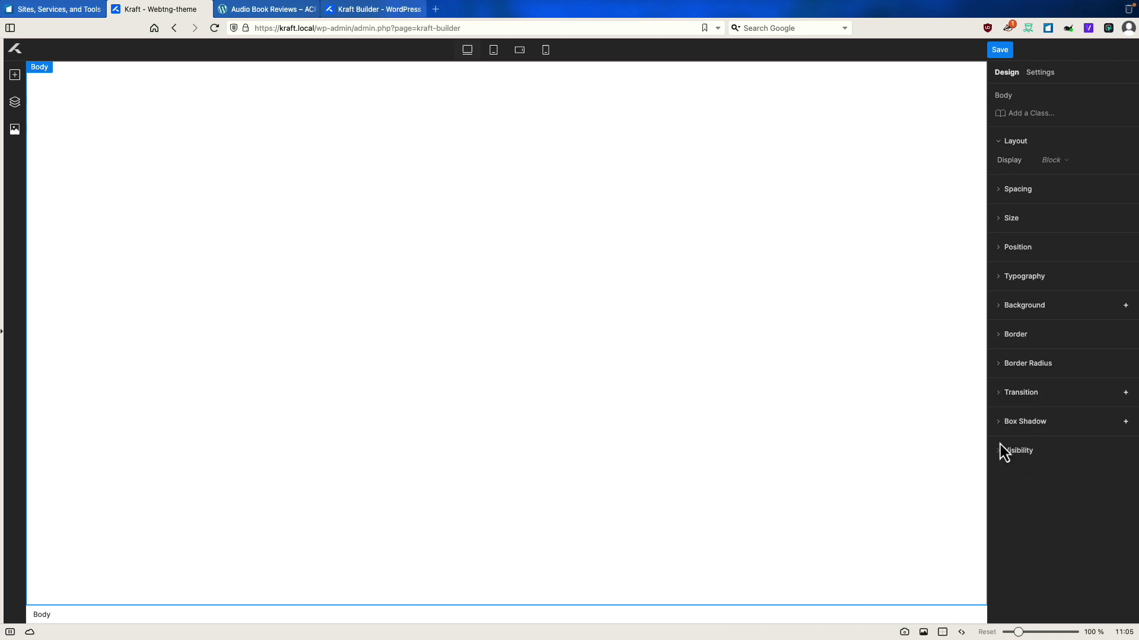
pyautogui.click(1042, 76)
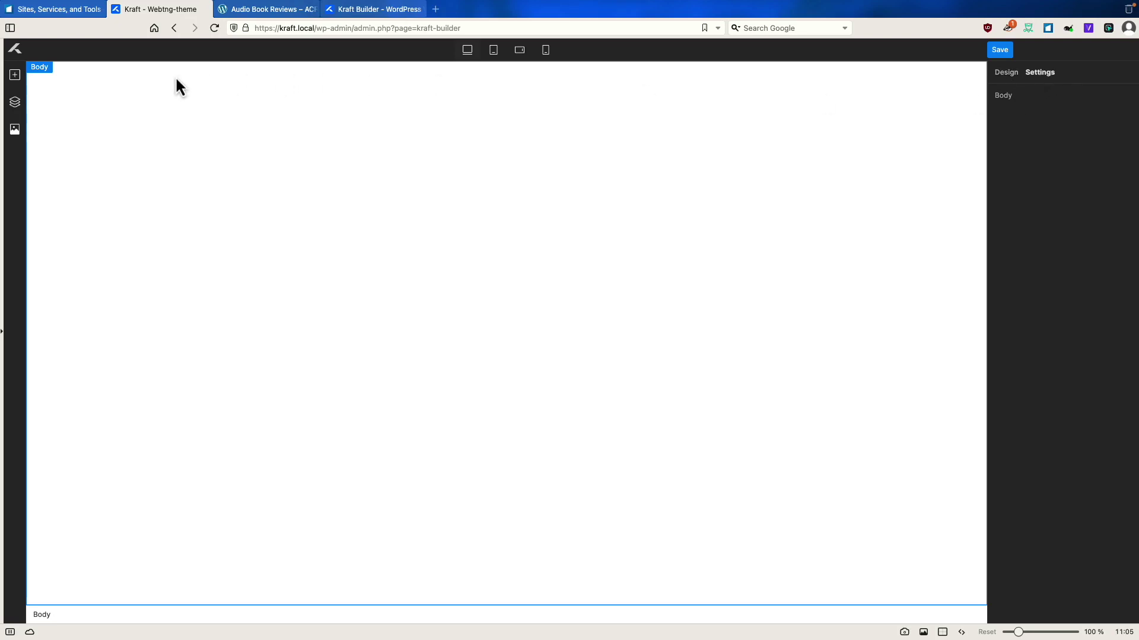
# Add a Section, Container, Div Block and Text Link, each nested in the previous, to the Front page
pyautogui.click(15, 102)
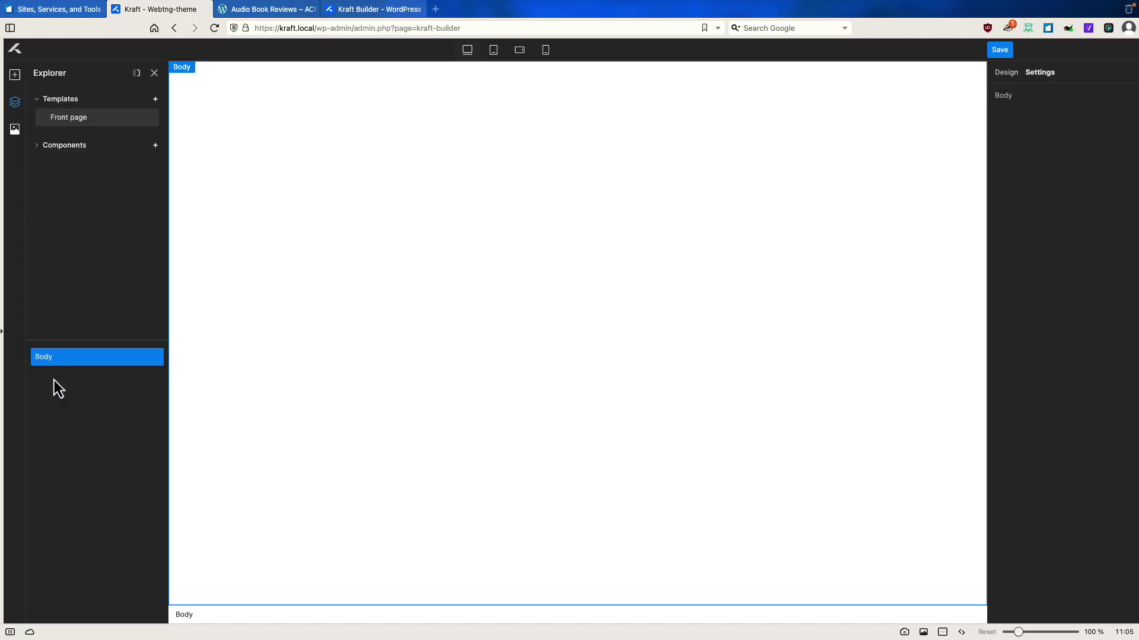
pyautogui.click(15, 74)
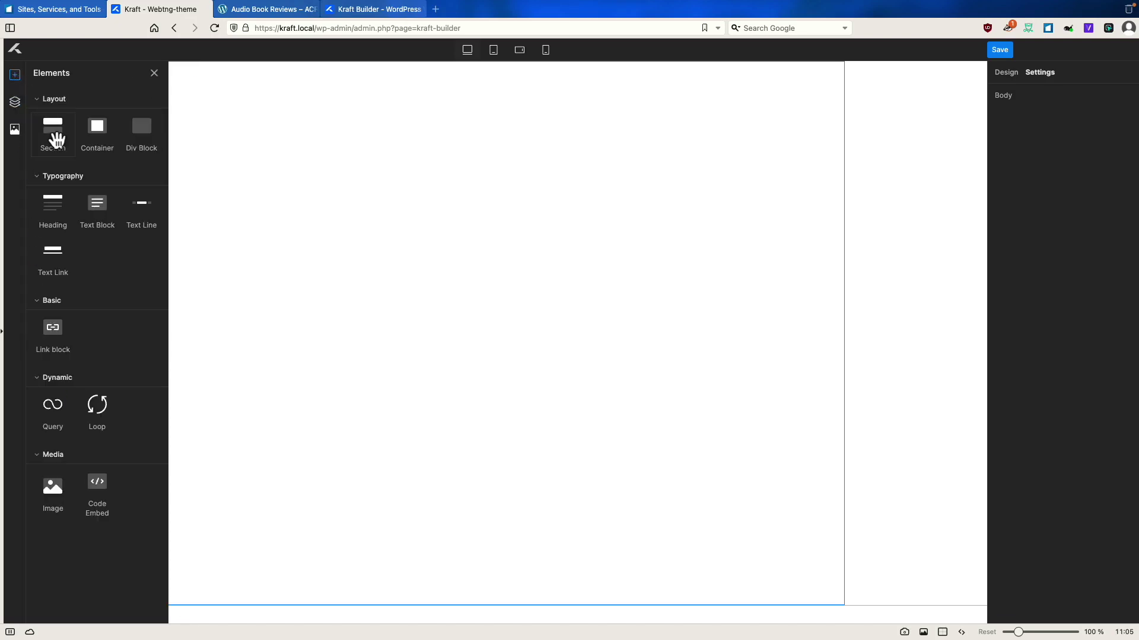
pyautogui.click(56, 141)
pyautogui.click(15, 74)
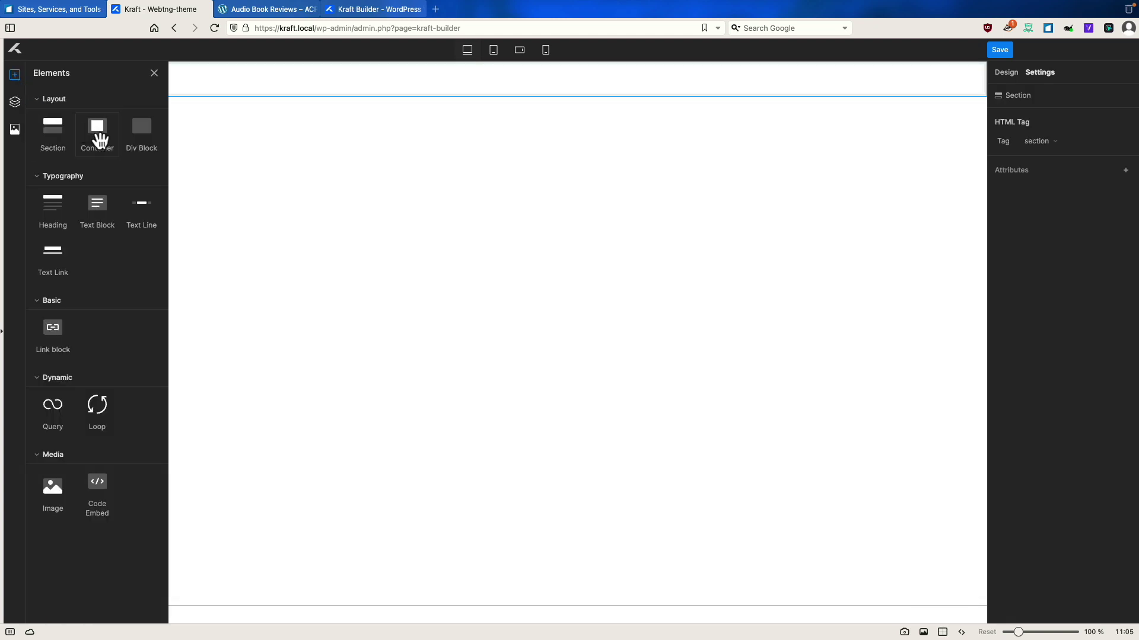
pyautogui.click(99, 140)
pyautogui.click(14, 76)
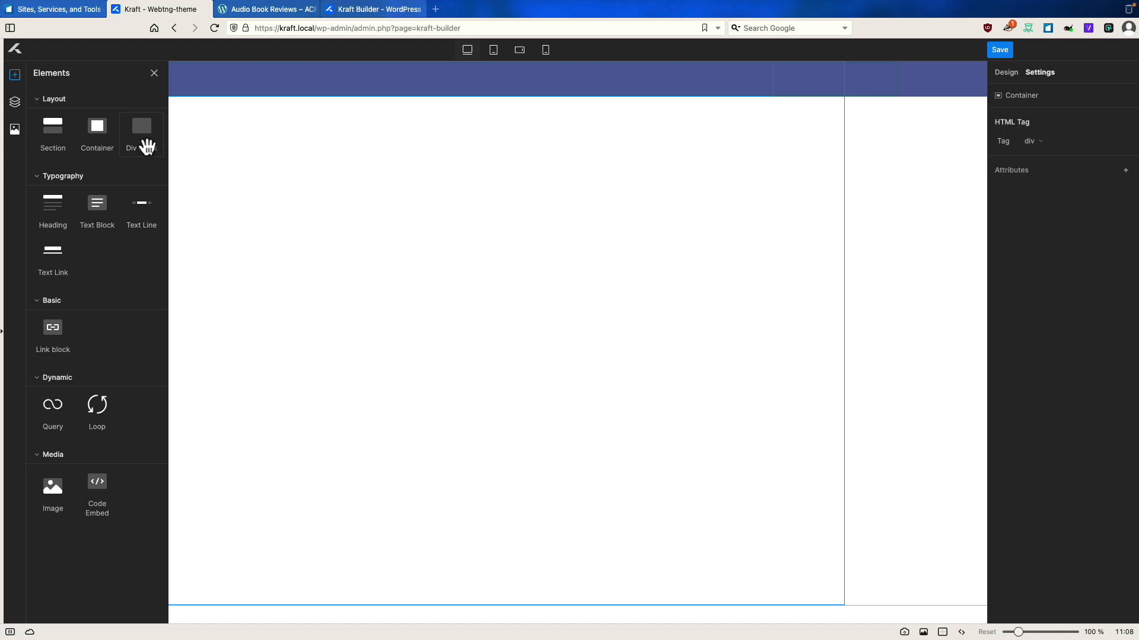
pyautogui.click(143, 141)
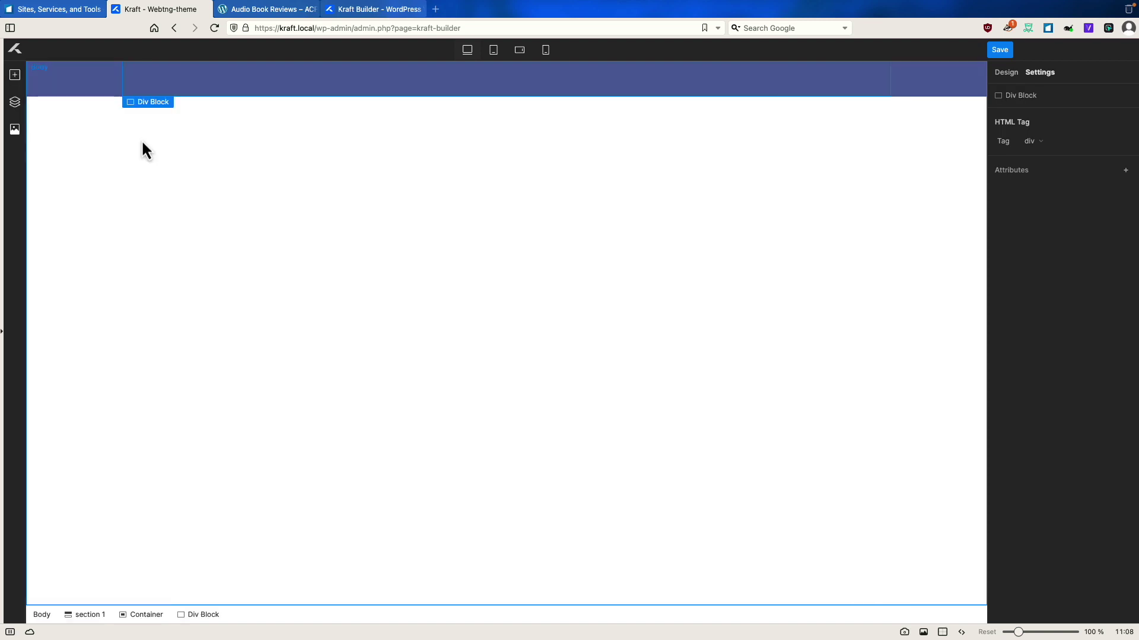
pyautogui.click(15, 76)
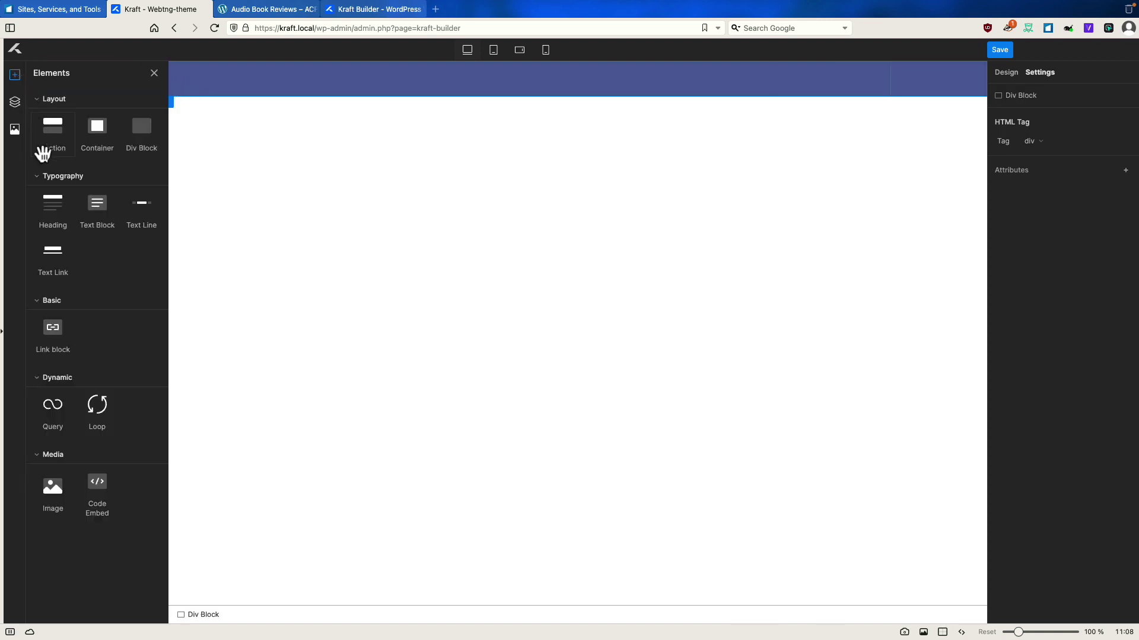
pyautogui.click(52, 265)
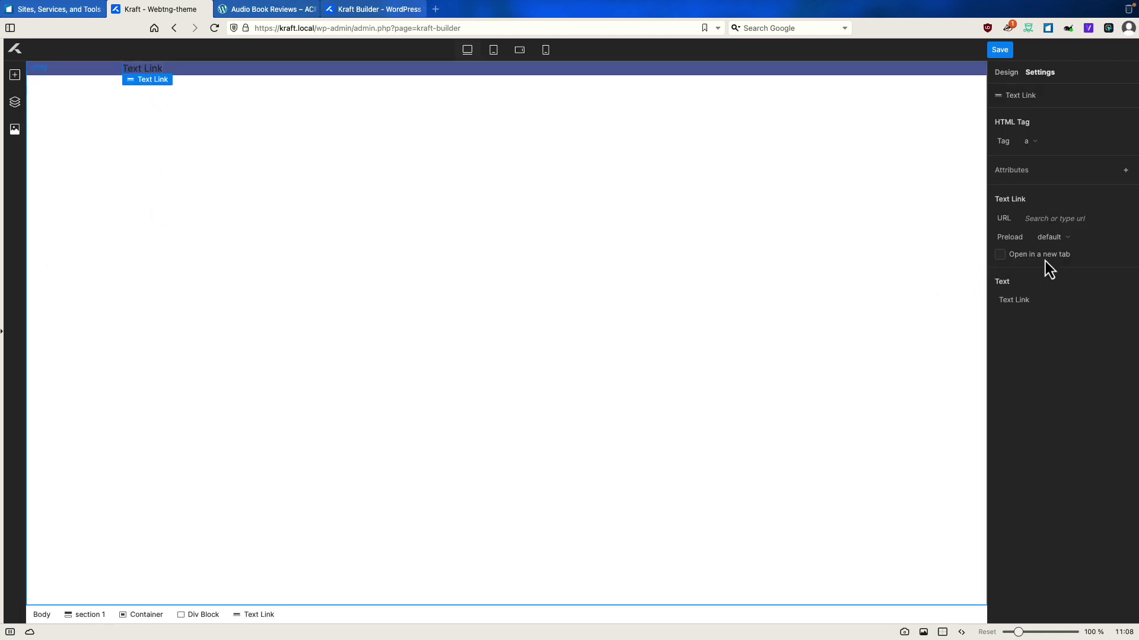
# Give the Text Link #ffffff colour, no underline, and a 2.5rem font size
pyautogui.click(1008, 76)
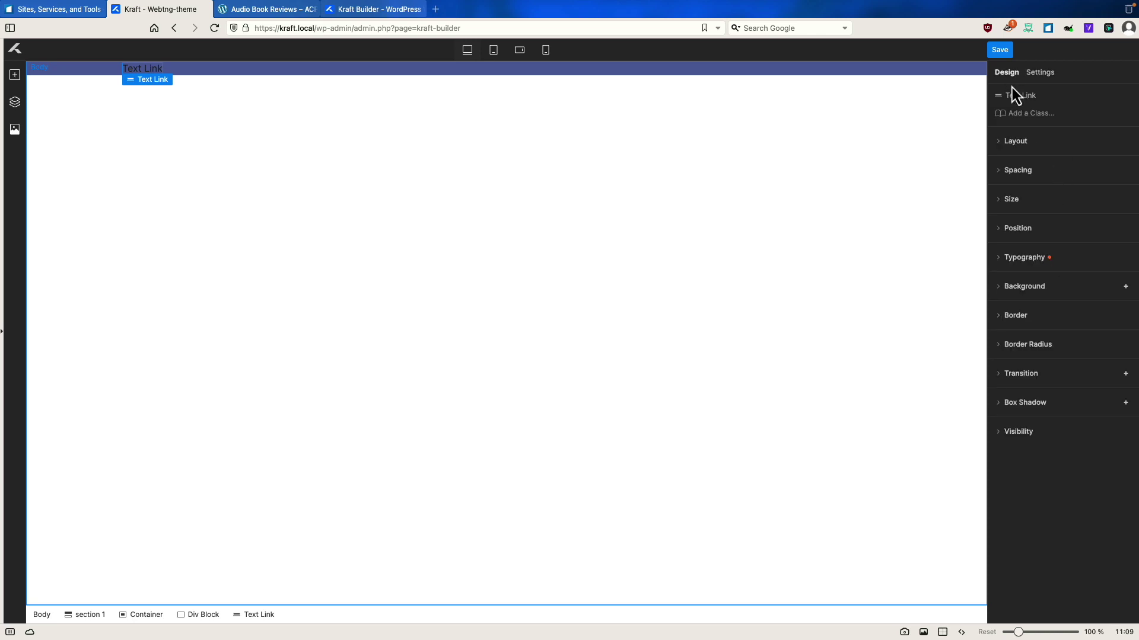
pyautogui.click(1022, 259)
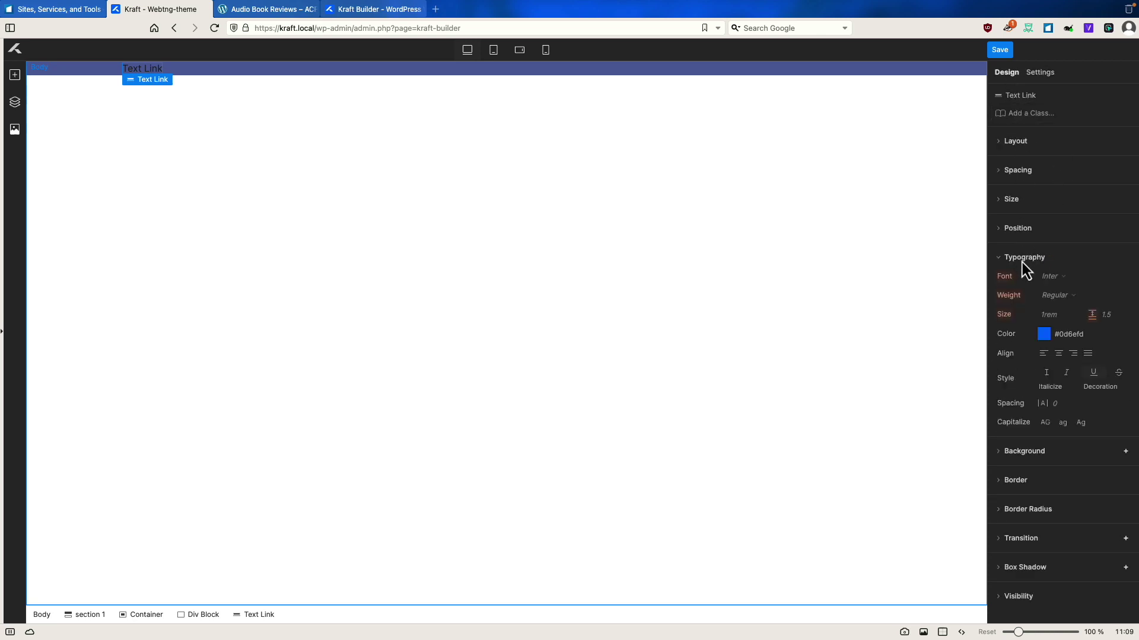
pyautogui.click(1044, 335)
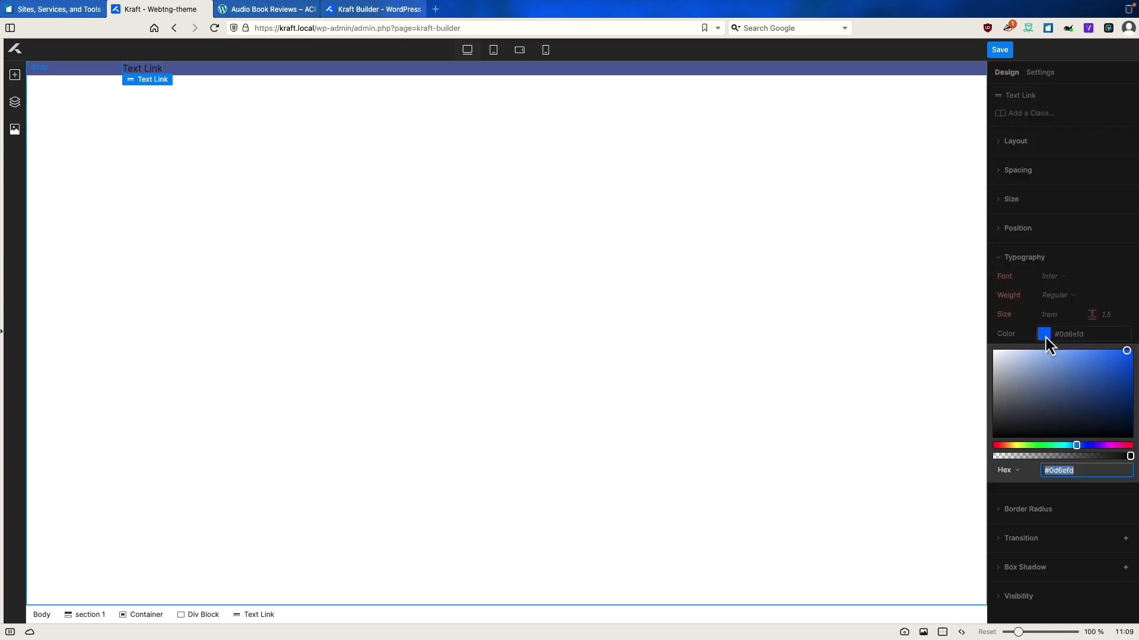
pyautogui.click(994, 354)
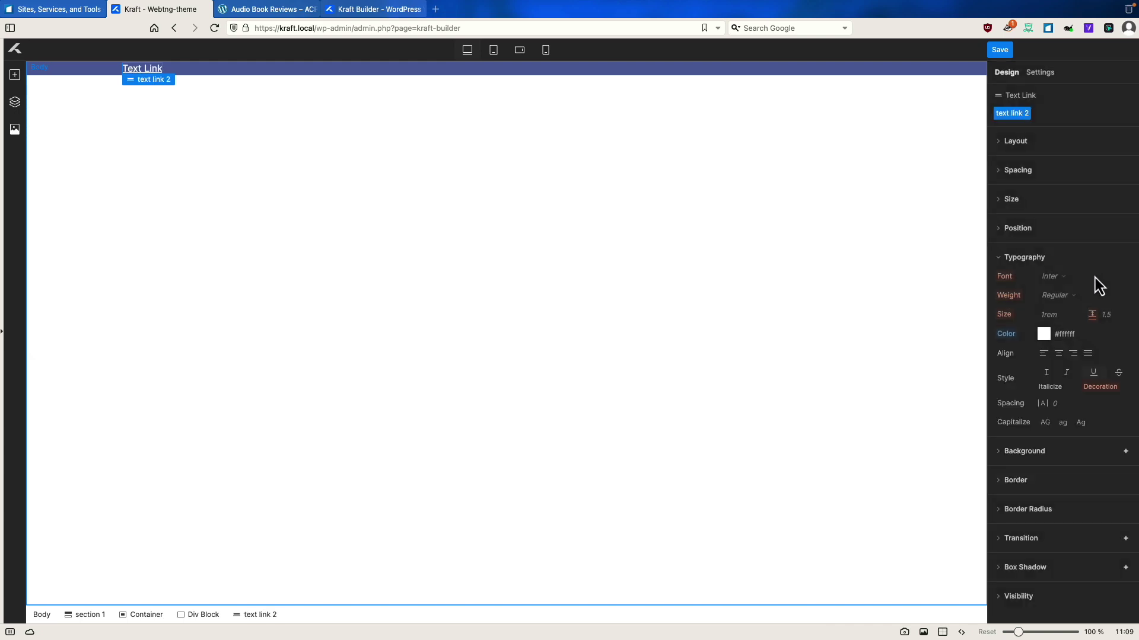
pyautogui.click(1094, 377)
pyautogui.click(1051, 316)
pyautogui.write('2.5')
pyautogui.press('Return')
pyautogui.click(1074, 314)
pyautogui.click(1102, 363)
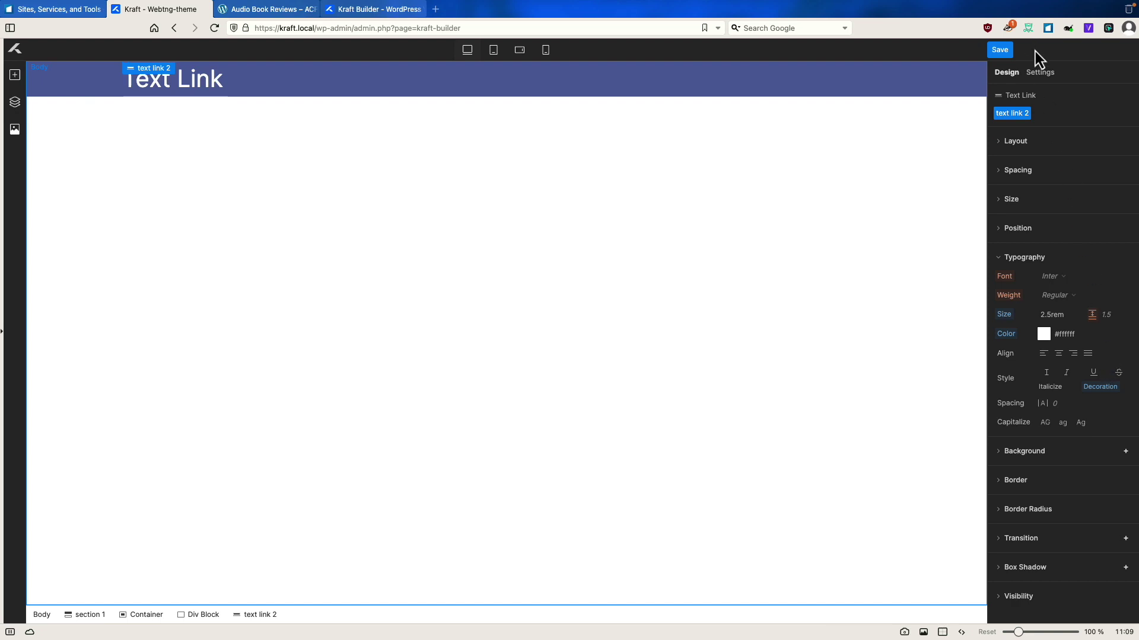
# Set the header link's URL to the dynamic Site URL
pyautogui.click(1041, 72)
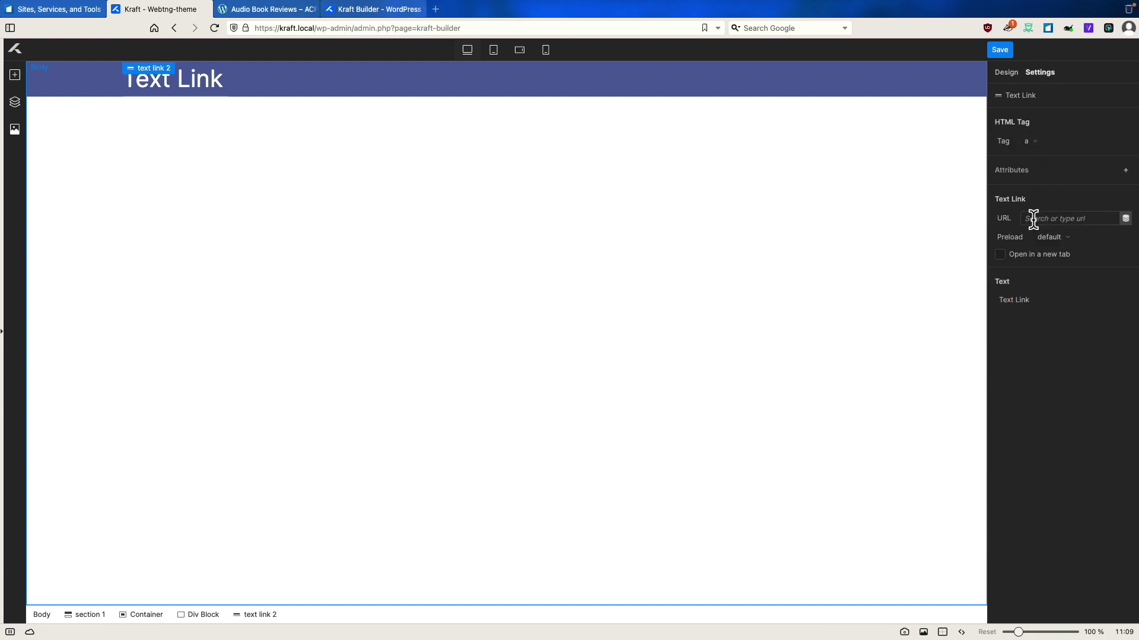
pyautogui.click(1102, 220)
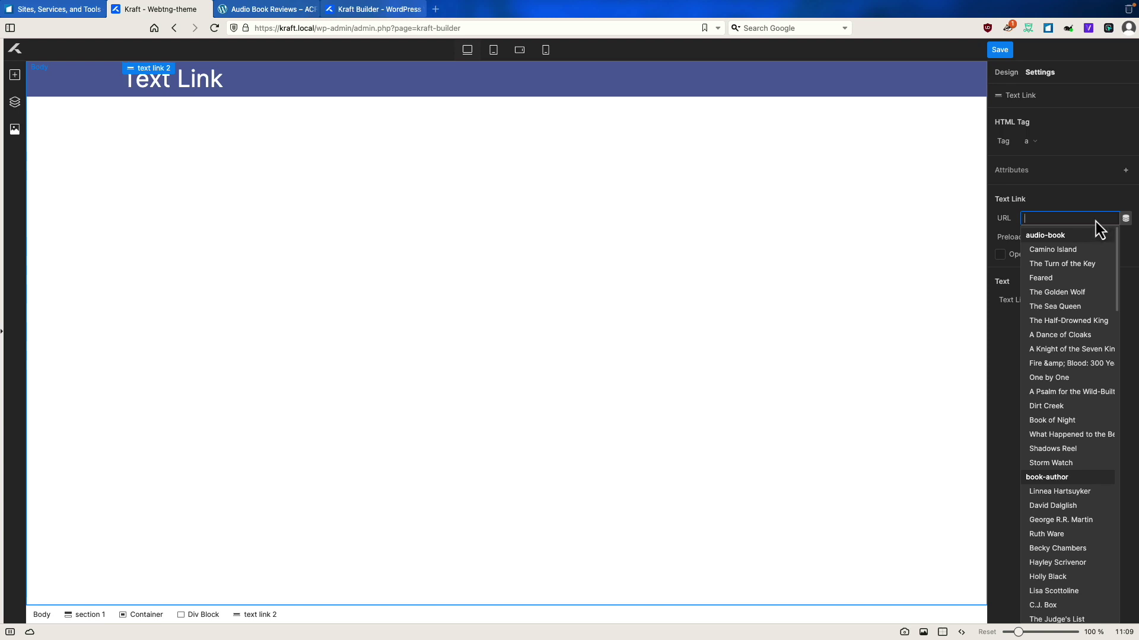
pyautogui.click(1125, 221)
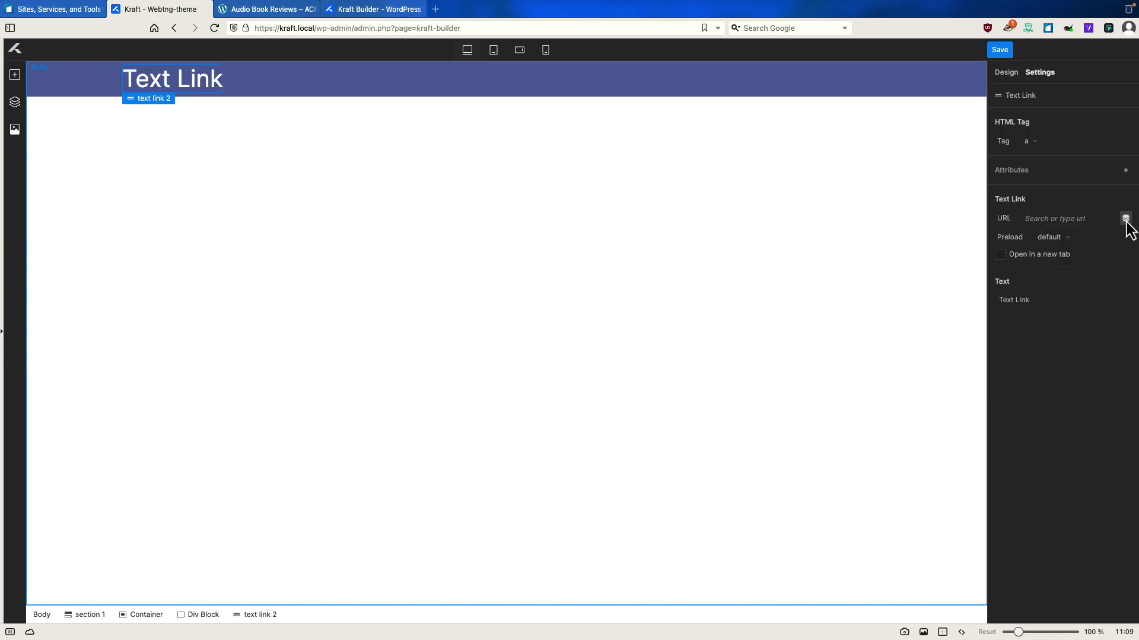
pyautogui.click(1126, 219)
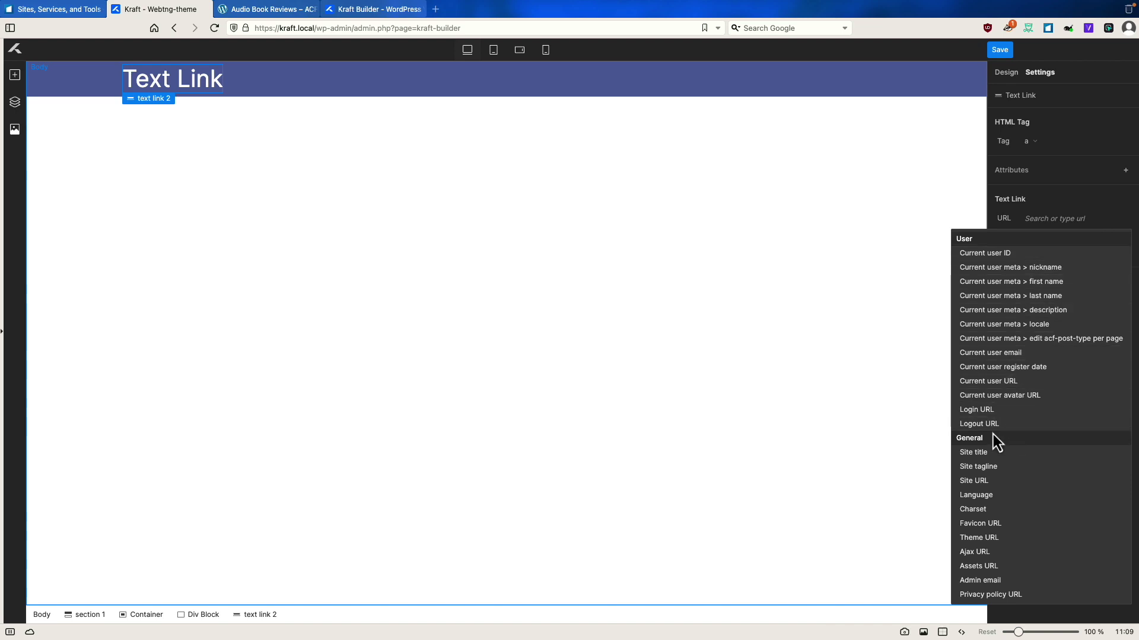
pyautogui.click(982, 486)
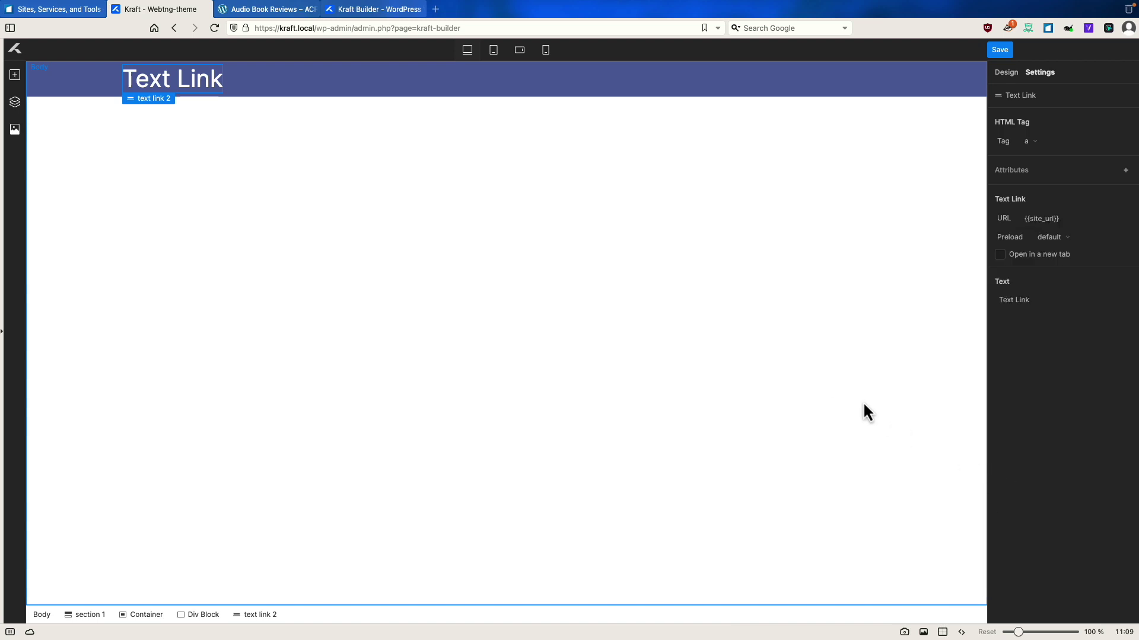
# Replace the placeholder link text with the dynamic Site title, Audio Book Reviews
pyautogui.click(1042, 300)
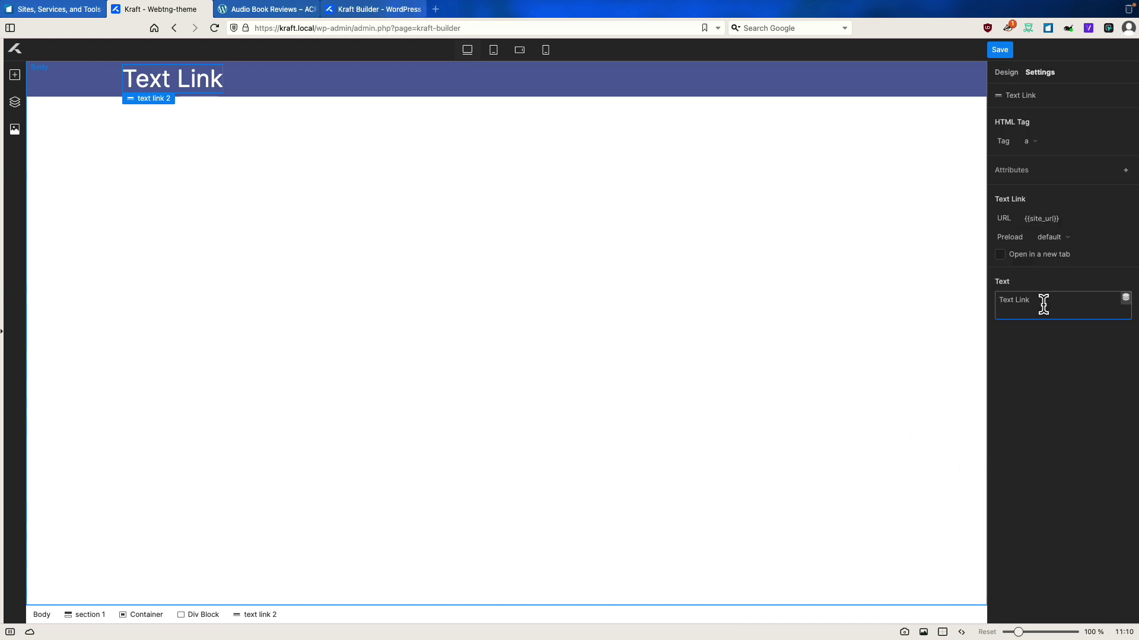
pyautogui.moveTo(1042, 300); pyautogui.dragTo(999, 301)
pyautogui.press('BackSpace')
pyautogui.click(1125, 298)
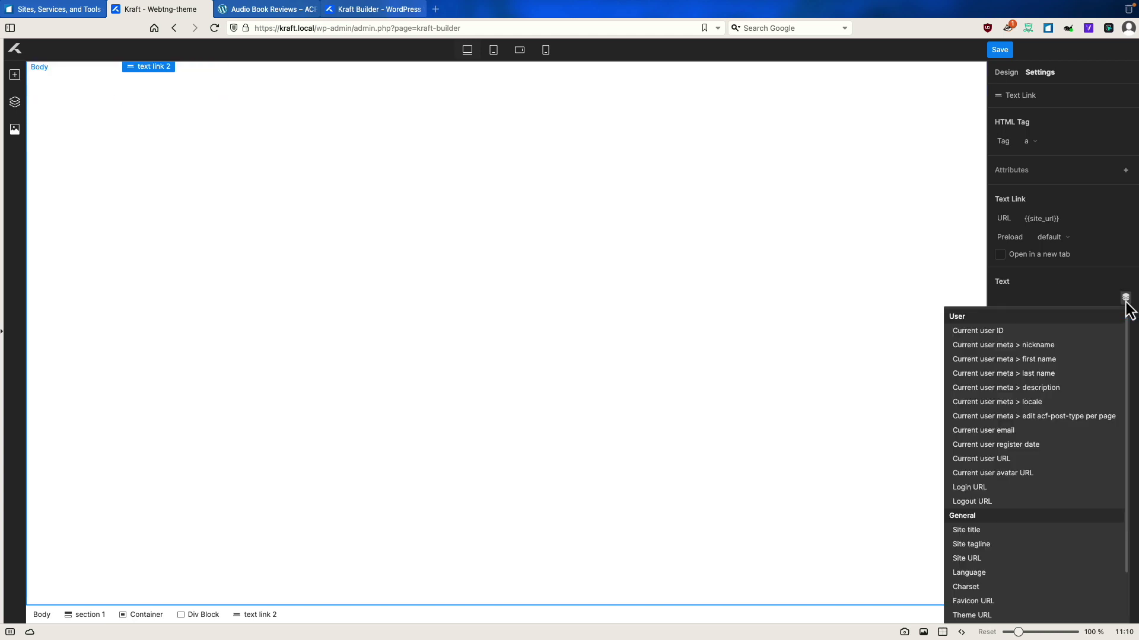
pyautogui.click(983, 530)
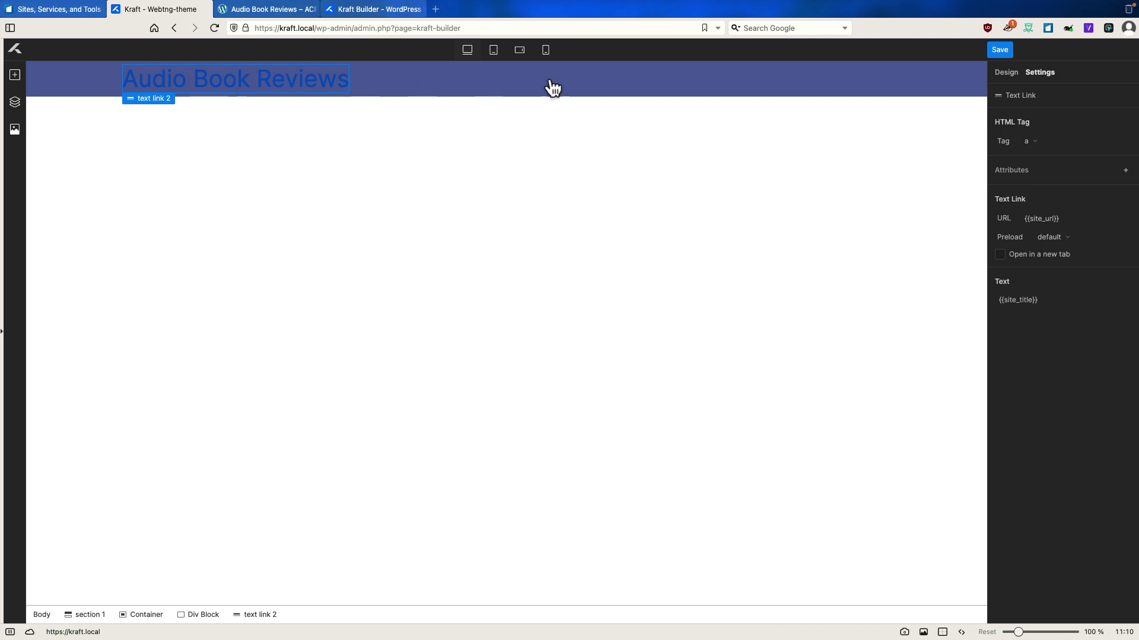
# Review the link's typography, add and then remove an opacity 0.2s transition
pyautogui.click(1005, 73)
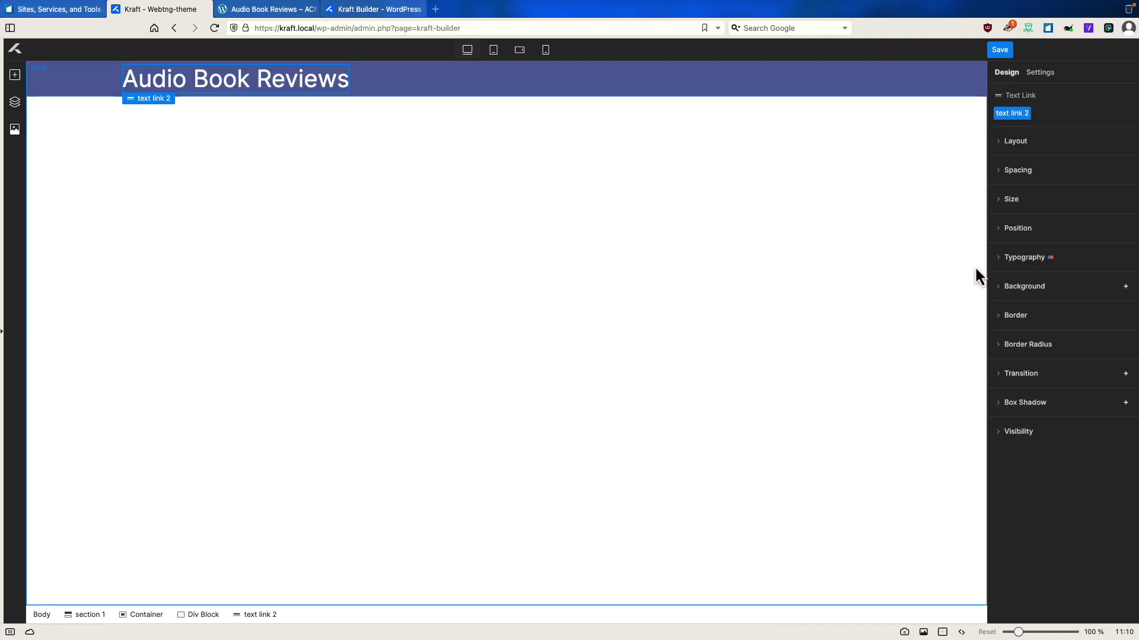
pyautogui.click(1003, 258)
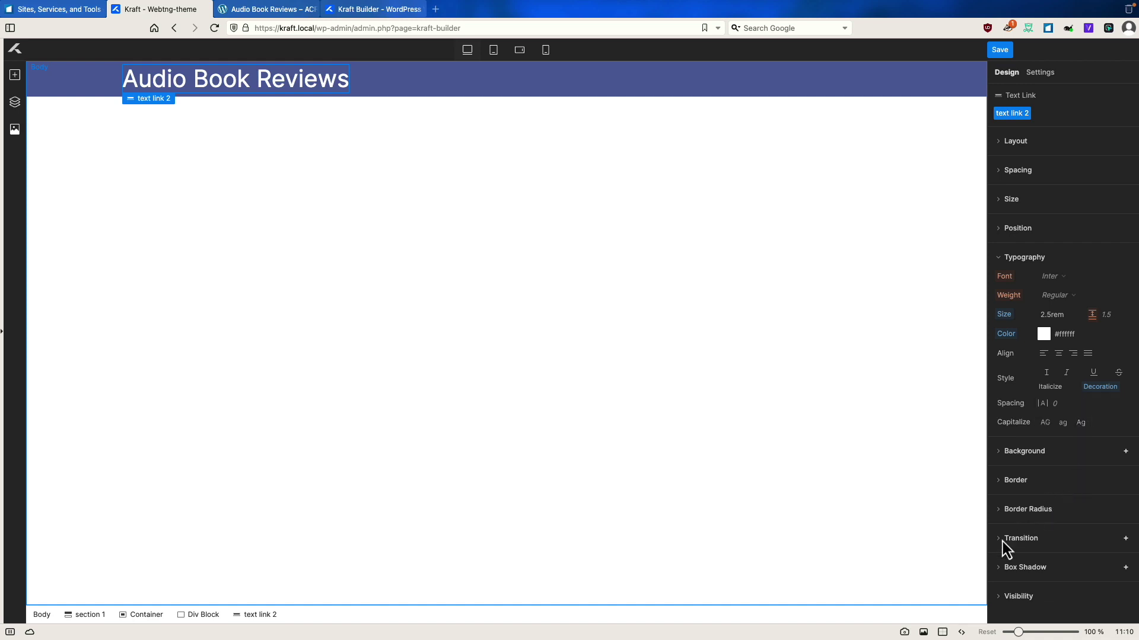
pyautogui.click(1125, 539)
pyautogui.scroll(-1, 1098, 545)
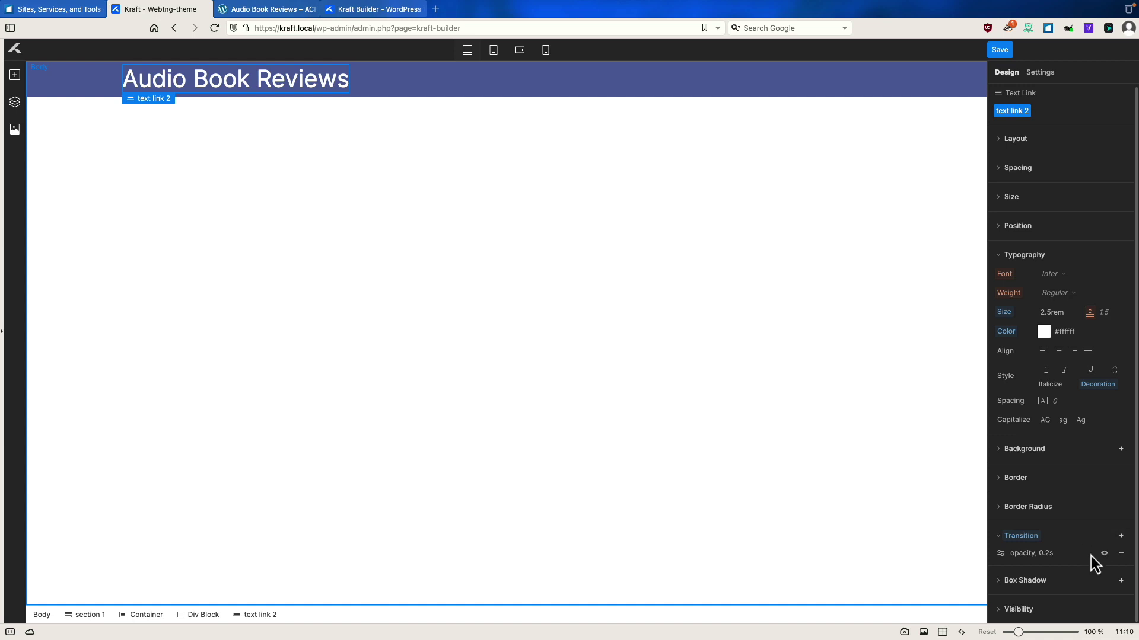
pyautogui.click(1121, 554)
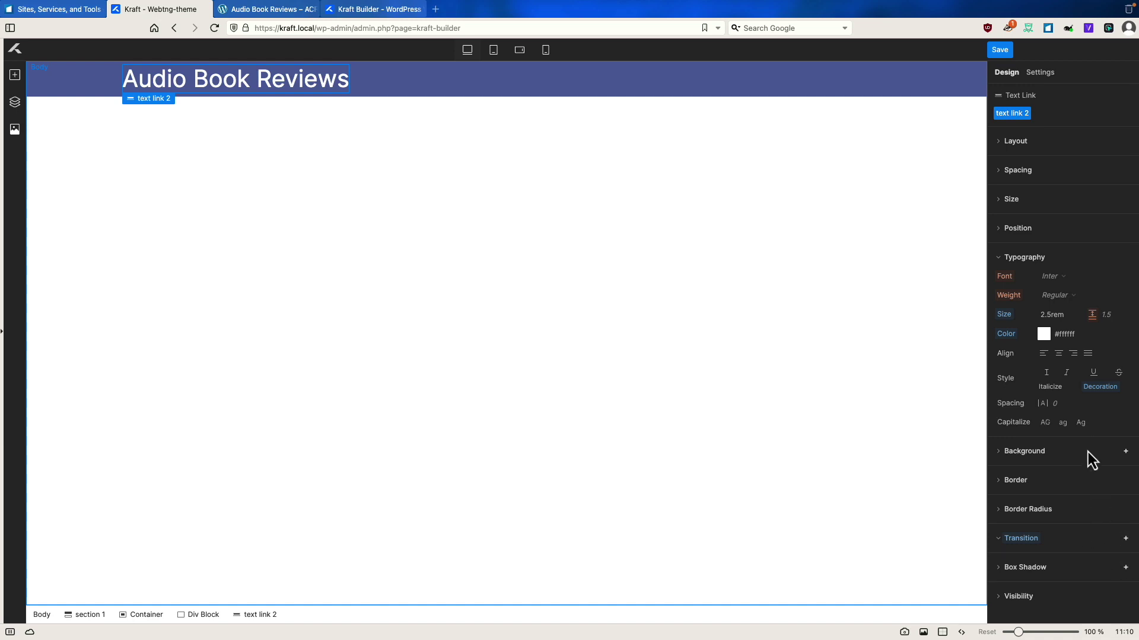
pyautogui.click(1043, 334)
pyautogui.click(1043, 333)
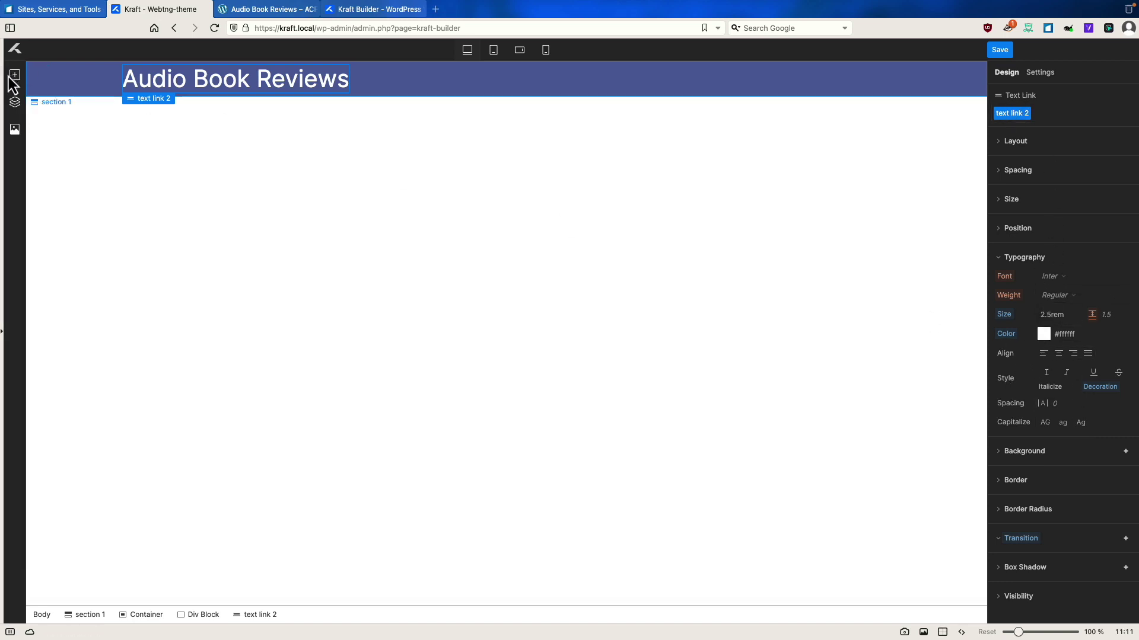
# Add a new Div Block with a Text Link inside the header Container
pyautogui.click(16, 103)
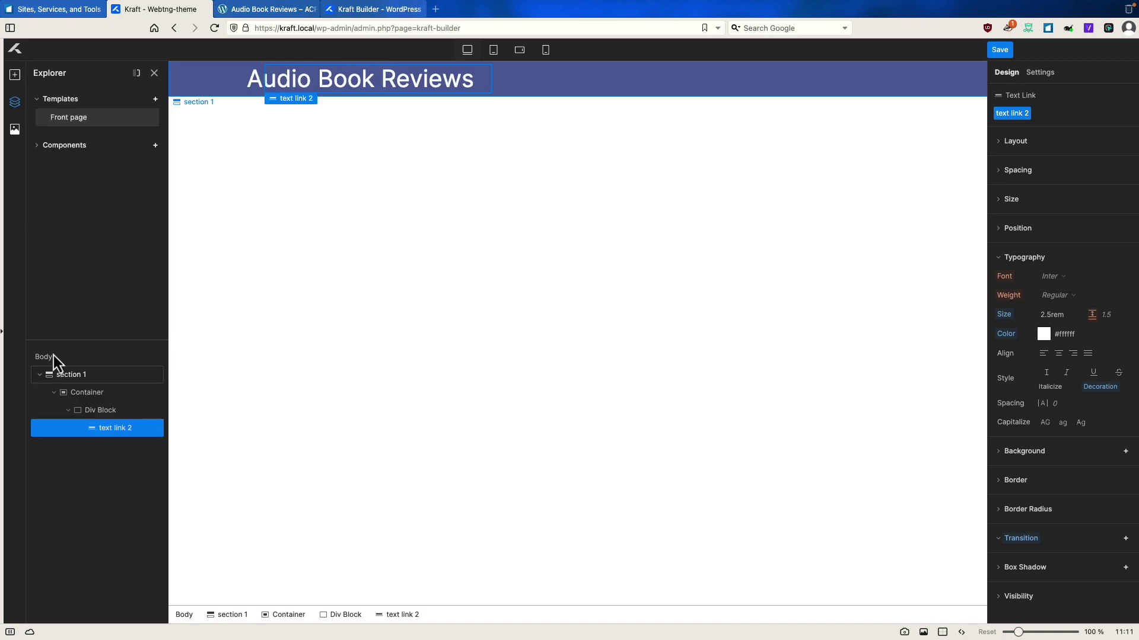
pyautogui.click(92, 396)
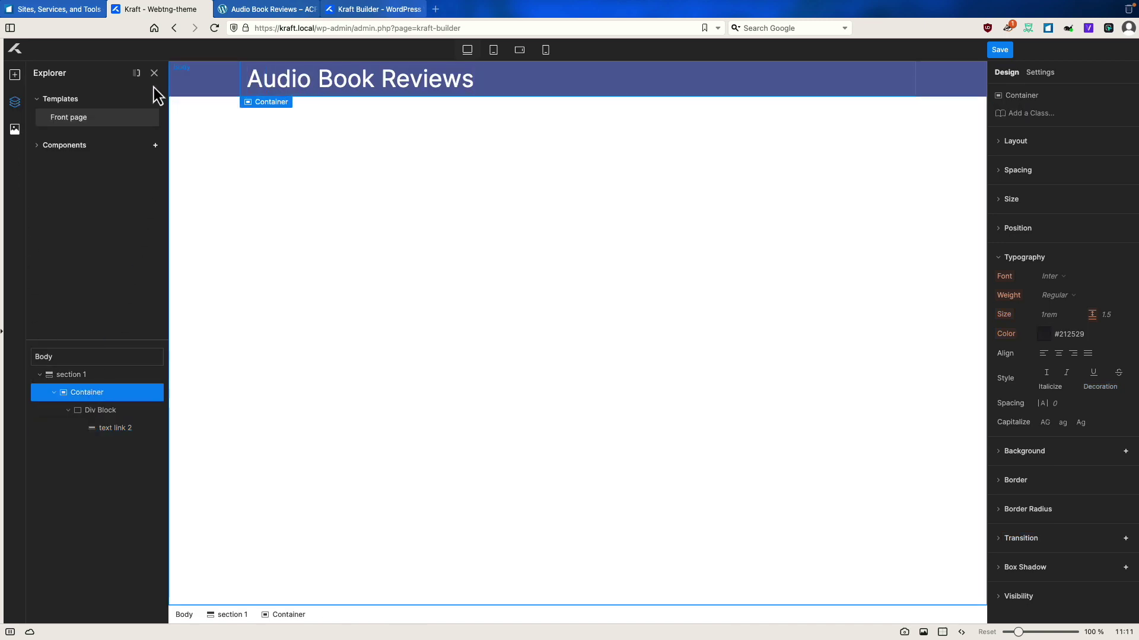
pyautogui.click(15, 75)
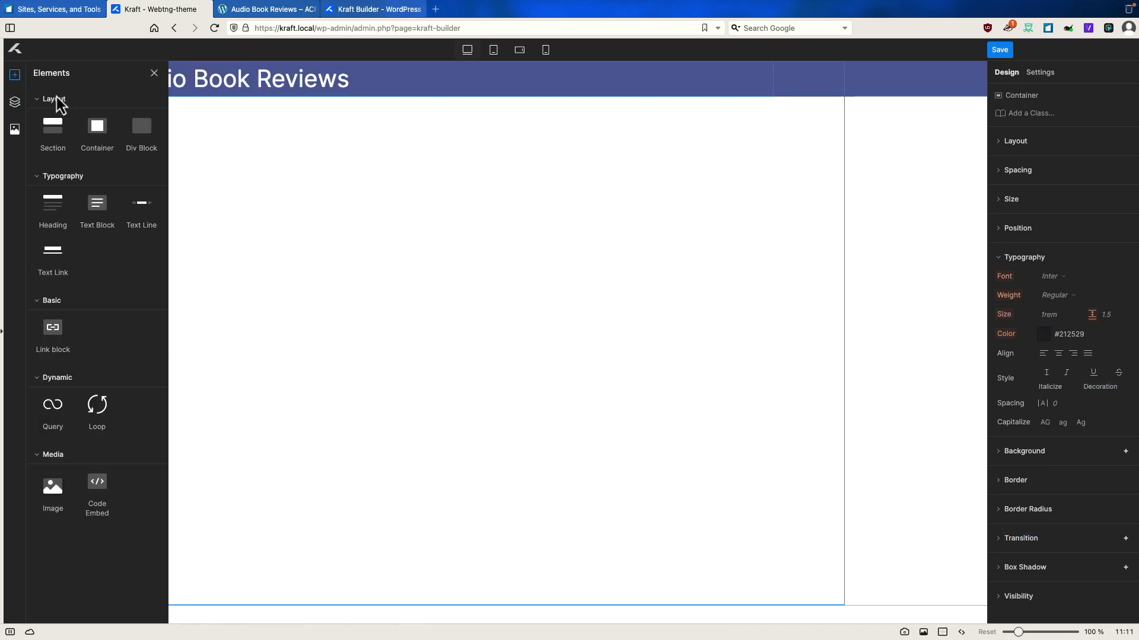
pyautogui.click(142, 142)
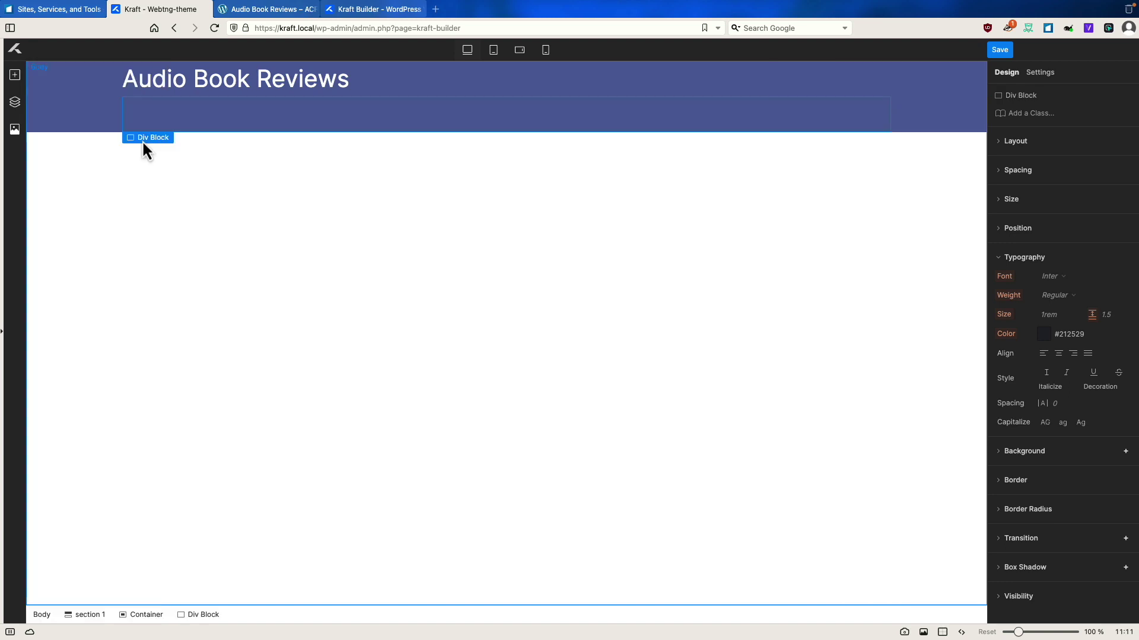
pyautogui.click(15, 76)
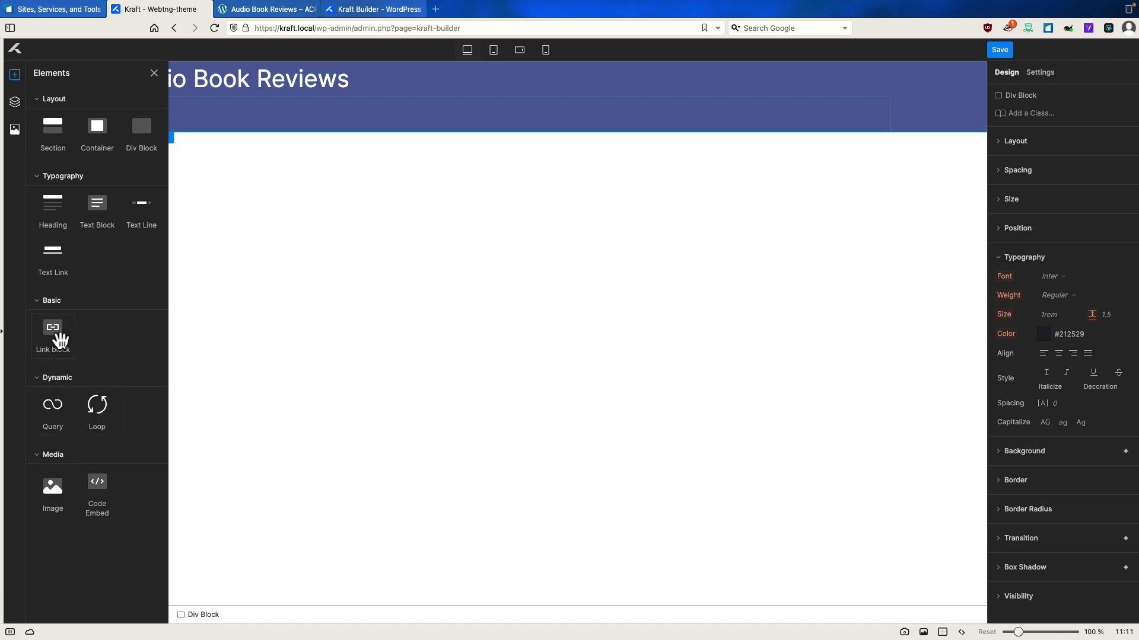
pyautogui.click(57, 264)
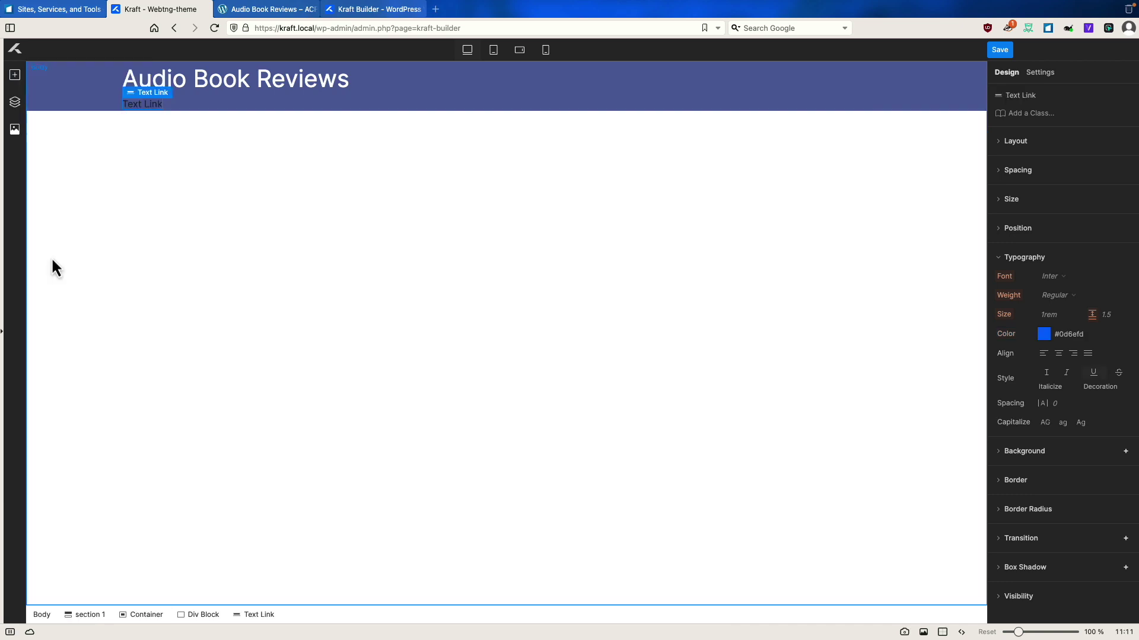
# Style the new Text Link white (#ffffff), without underline, at 1.5rem
pyautogui.click(1043, 335)
pyautogui.moveTo(1126, 353); pyautogui.dragTo(993, 351)
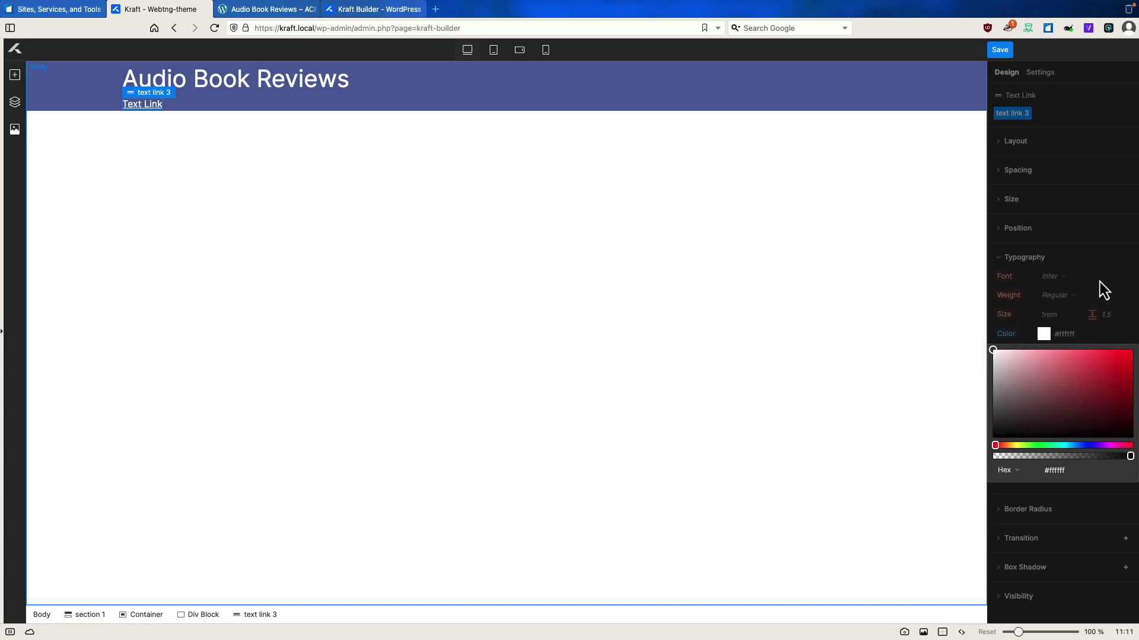
pyautogui.click(1090, 258)
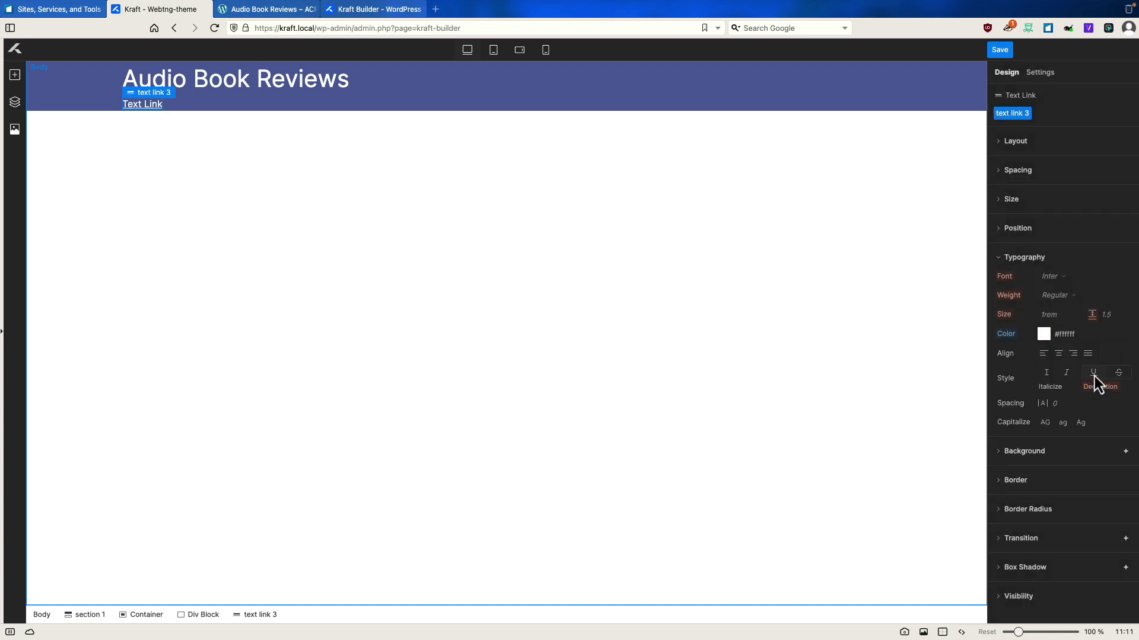
pyautogui.click(1094, 374)
pyautogui.click(1053, 314)
pyautogui.write('1.5')
pyautogui.press('Return')
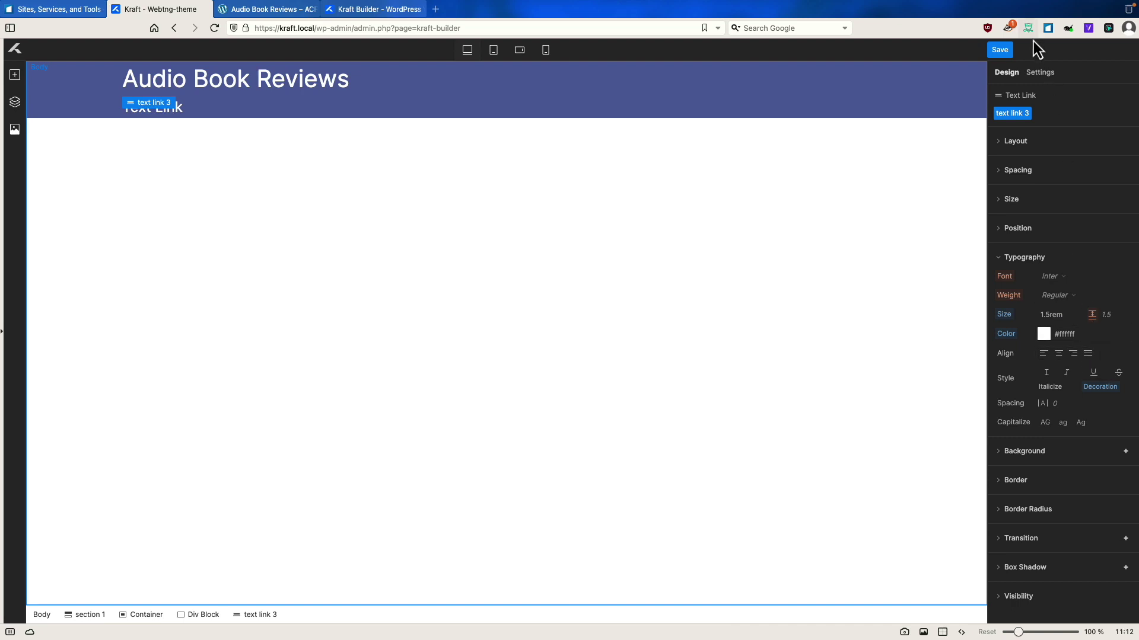
# Change the second header link's text to 'Sample Page' and link it to the Sample Page
pyautogui.click(1041, 73)
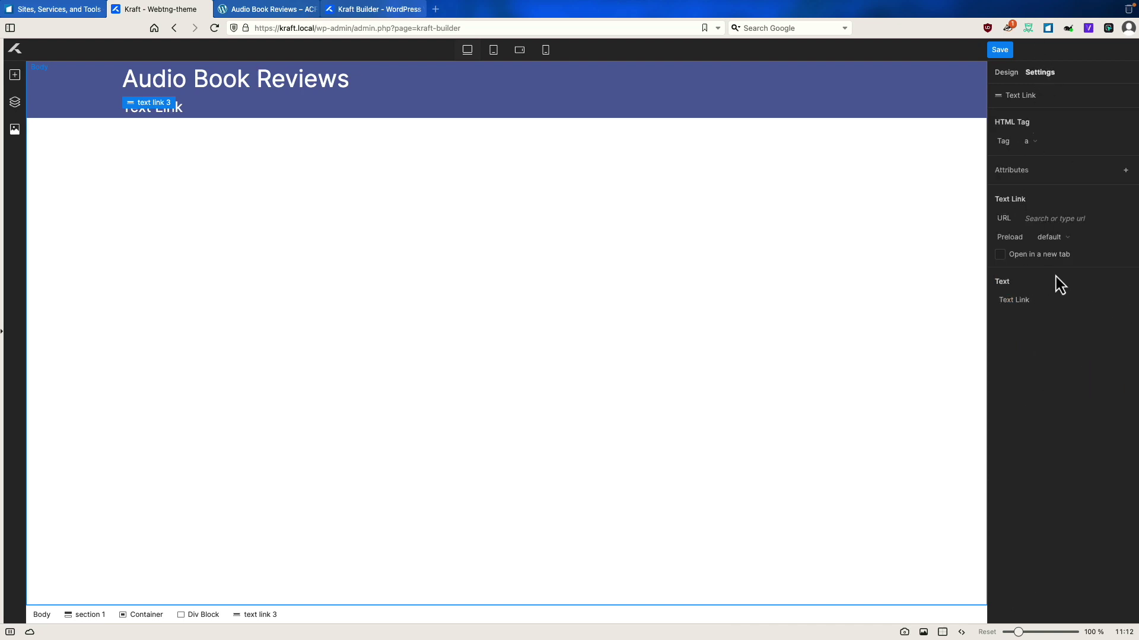
pyautogui.click(1016, 298)
pyautogui.hotkey('ctrl', 'a')
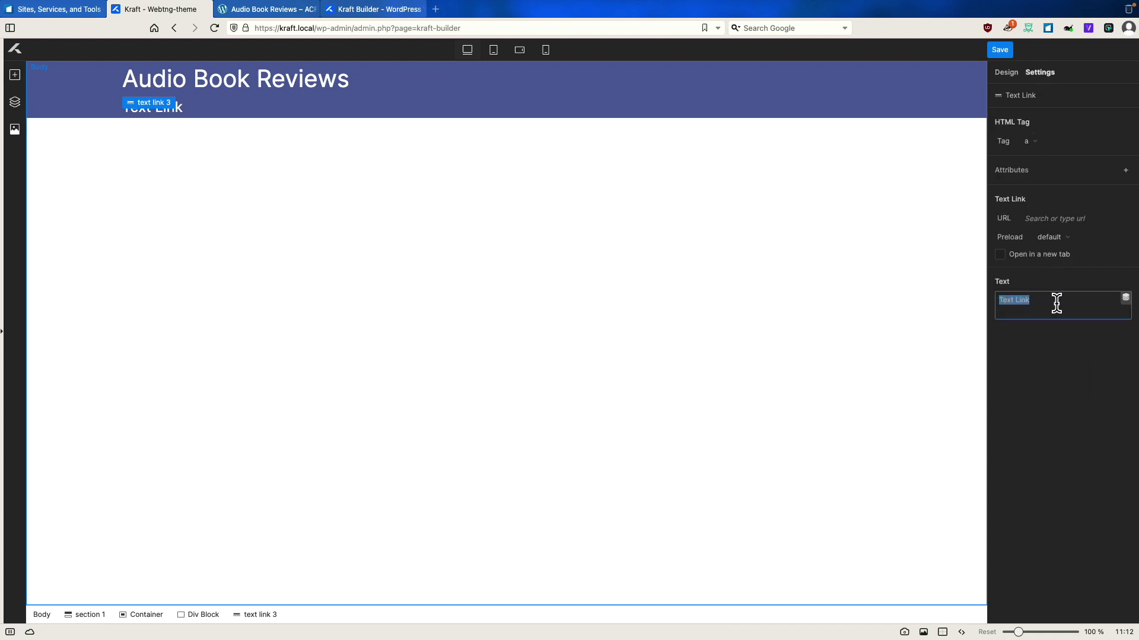
pyautogui.write('Sample Page')
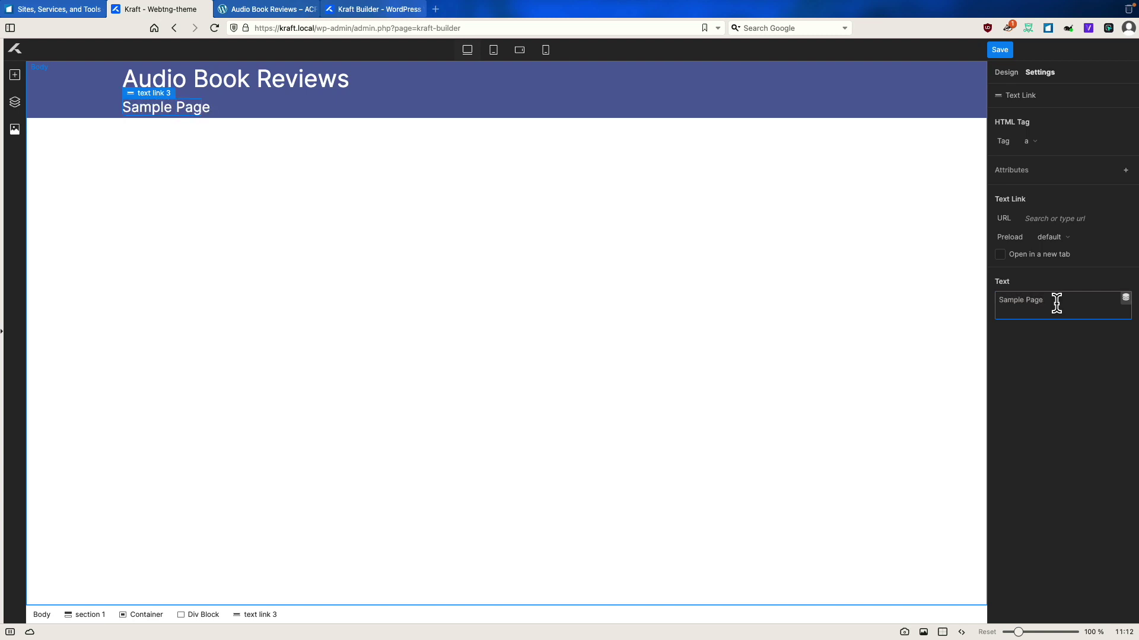
pyautogui.click(1103, 220)
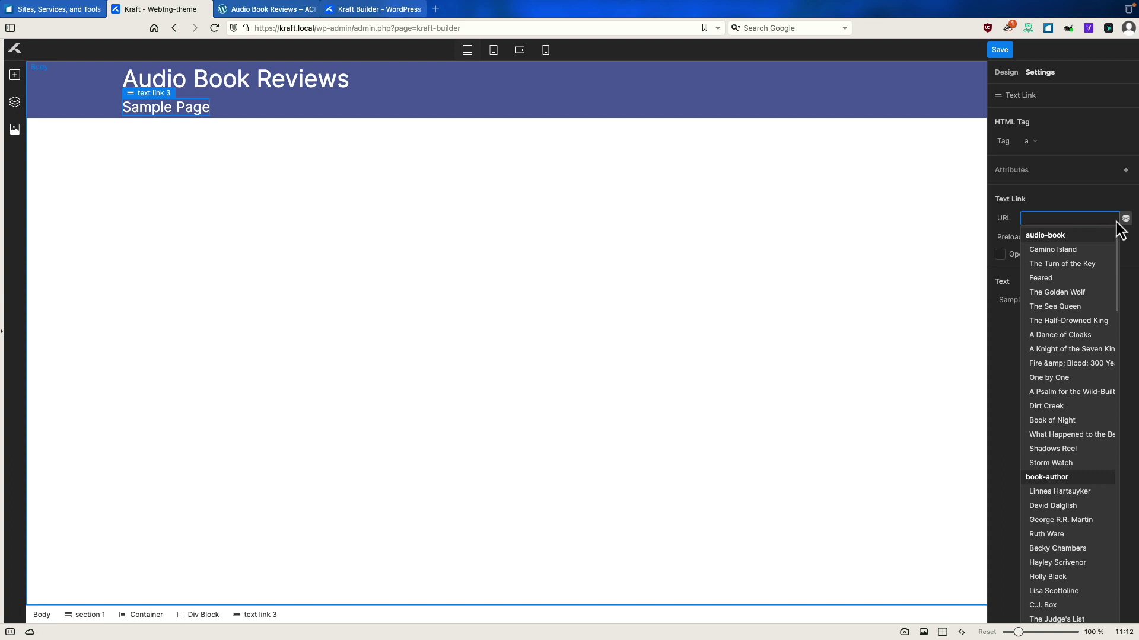
pyautogui.write('sample')
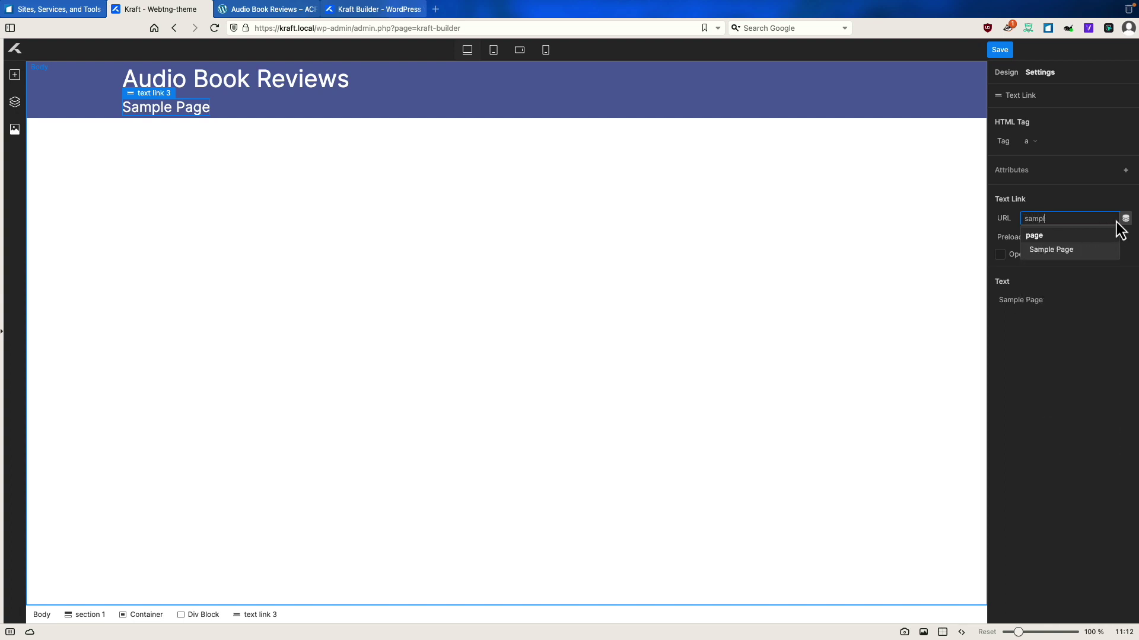
pyautogui.click(1067, 250)
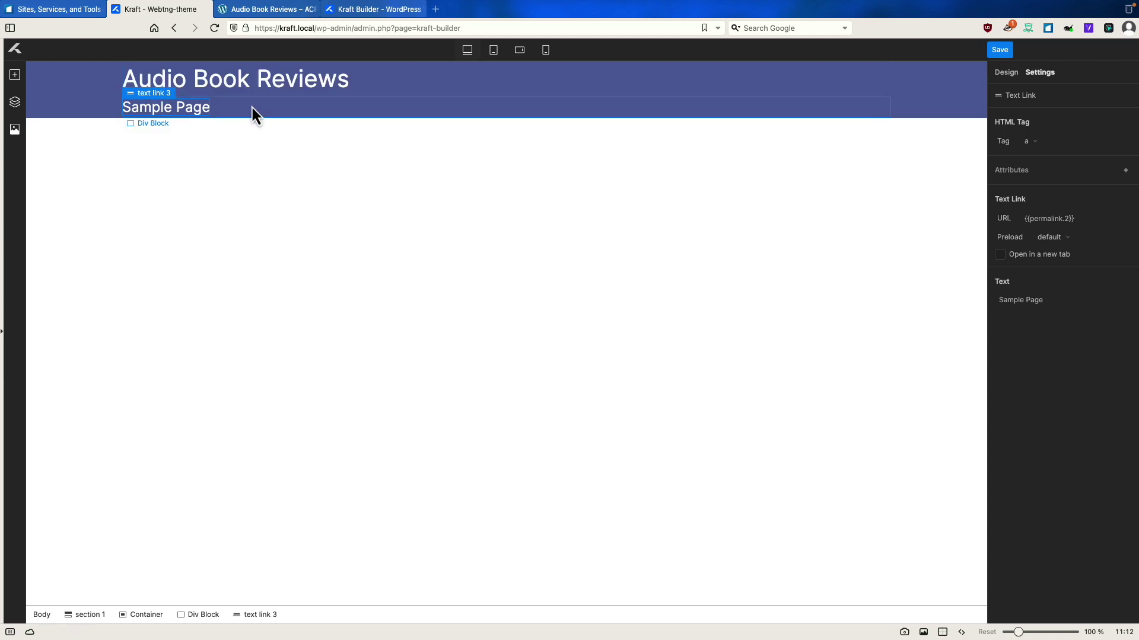
pyautogui.click(15, 102)
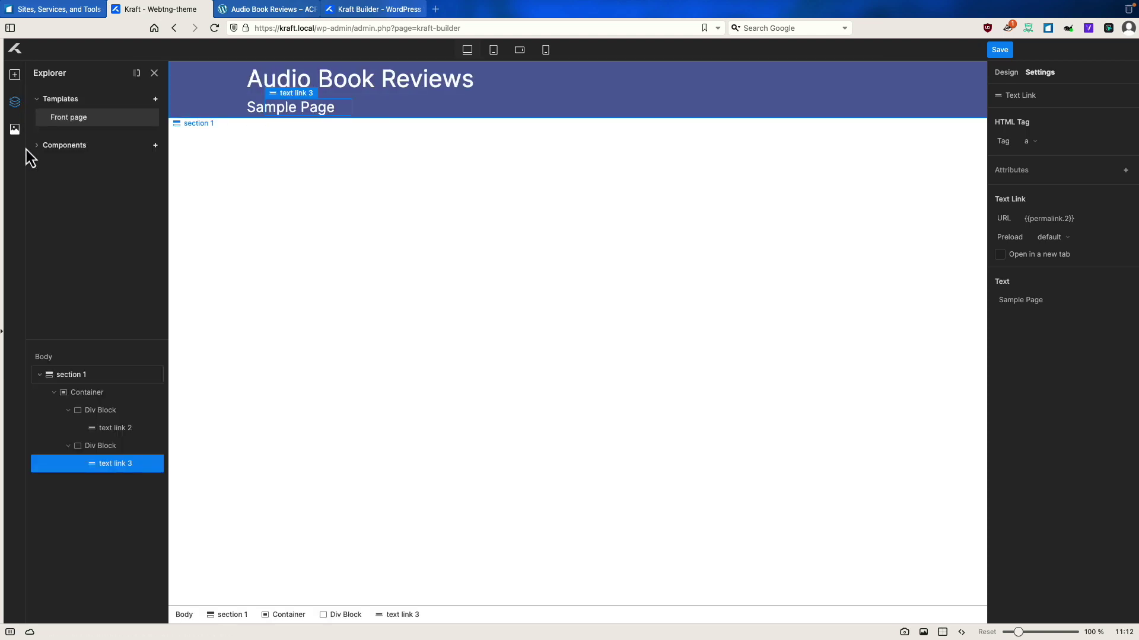
# Make the header container a flex row with Space Between justification and vertically centred items
pyautogui.click(79, 397)
pyautogui.click(1006, 74)
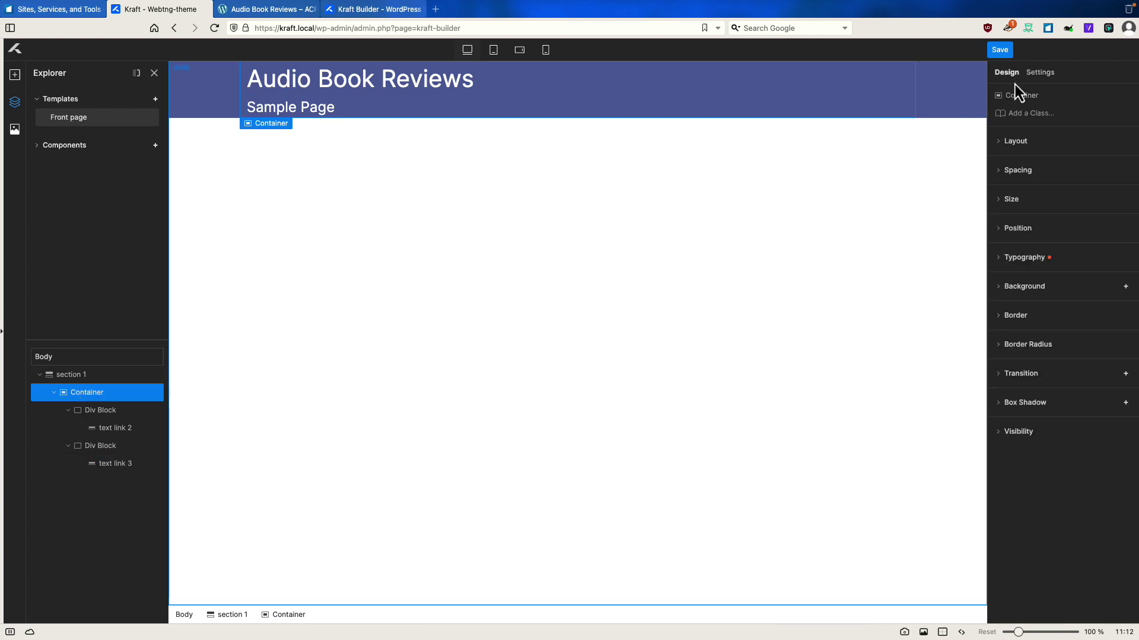
pyautogui.click(1019, 146)
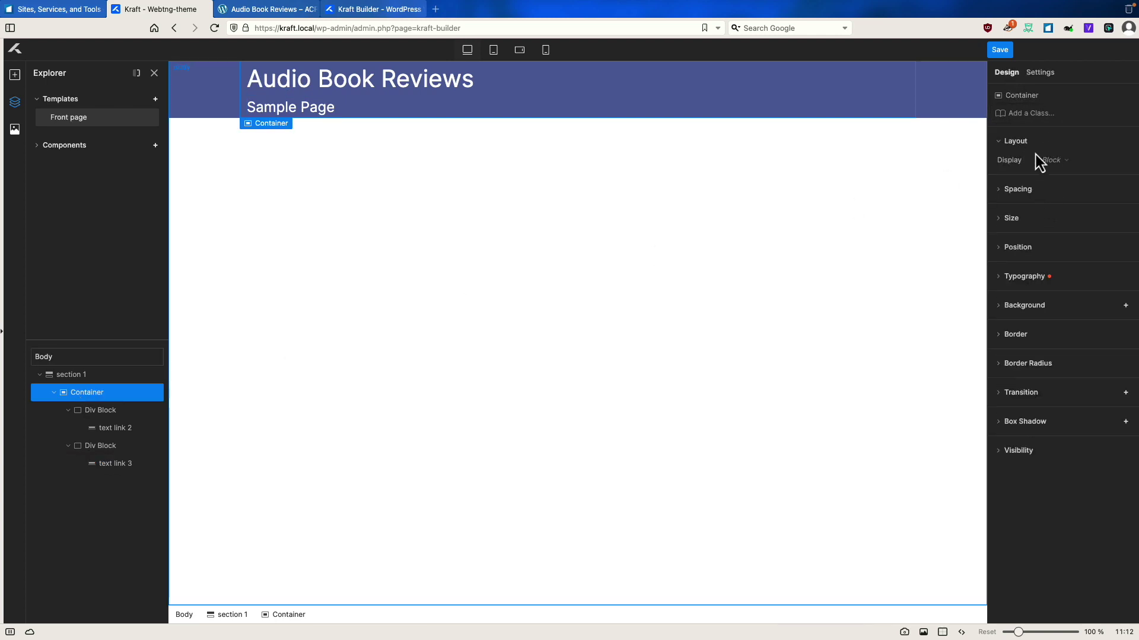
pyautogui.click(1059, 162)
pyautogui.click(1060, 135)
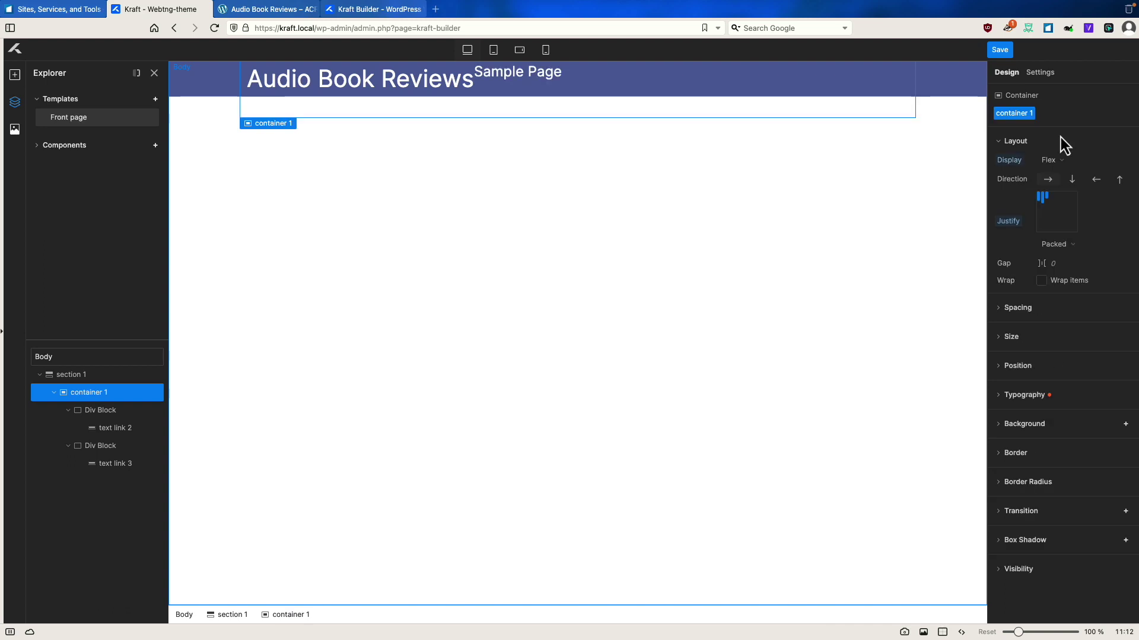
pyautogui.click(1049, 181)
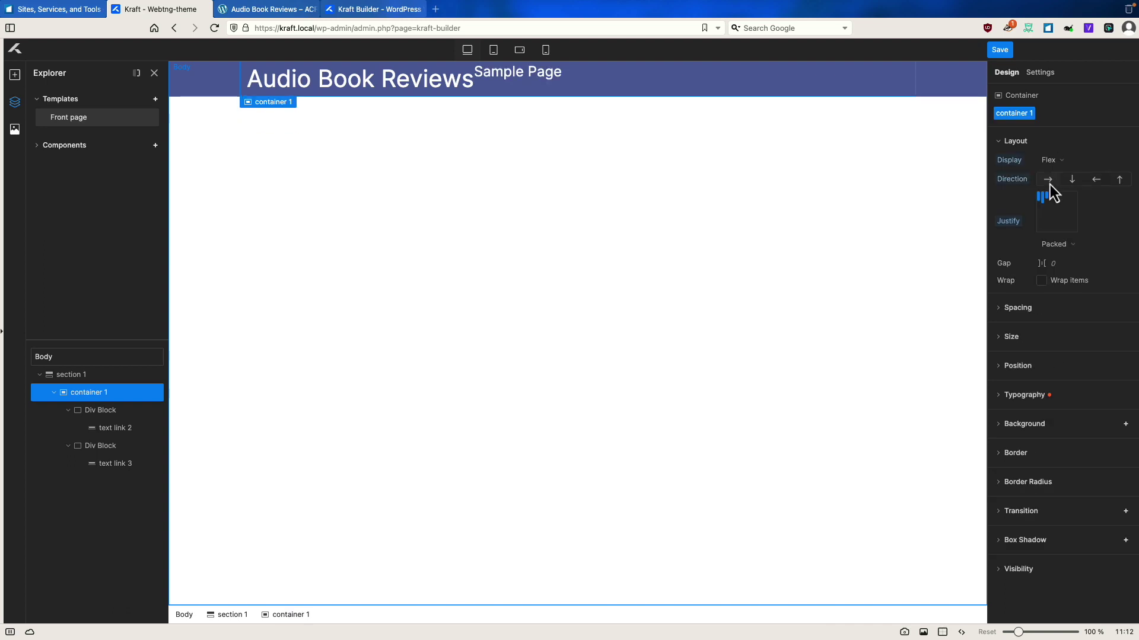
pyautogui.click(1056, 252)
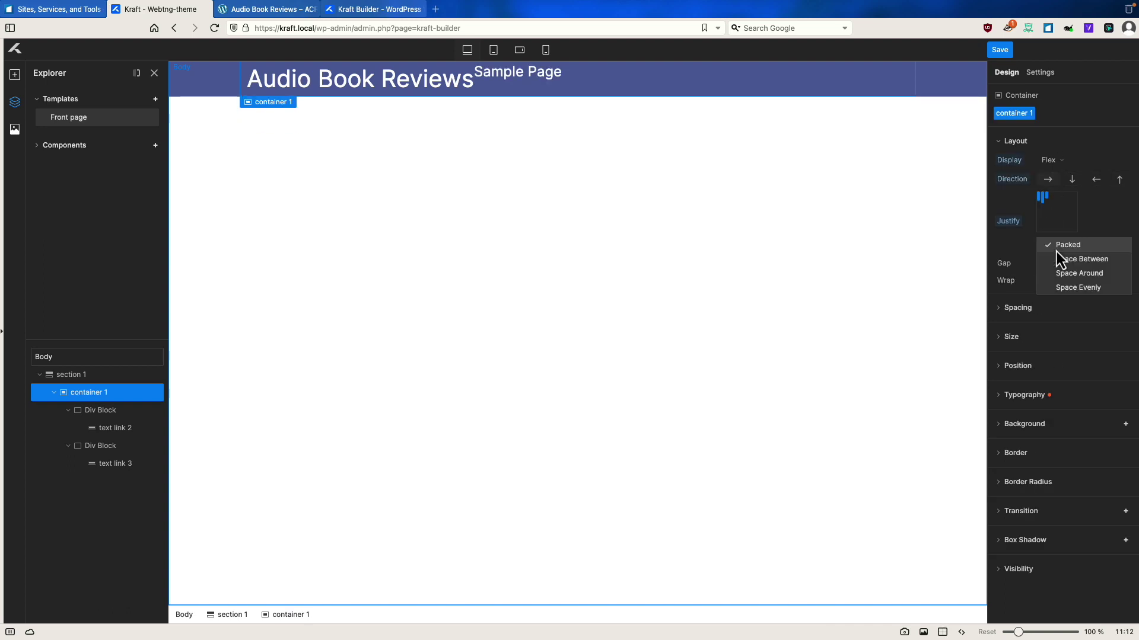
pyautogui.click(1058, 260)
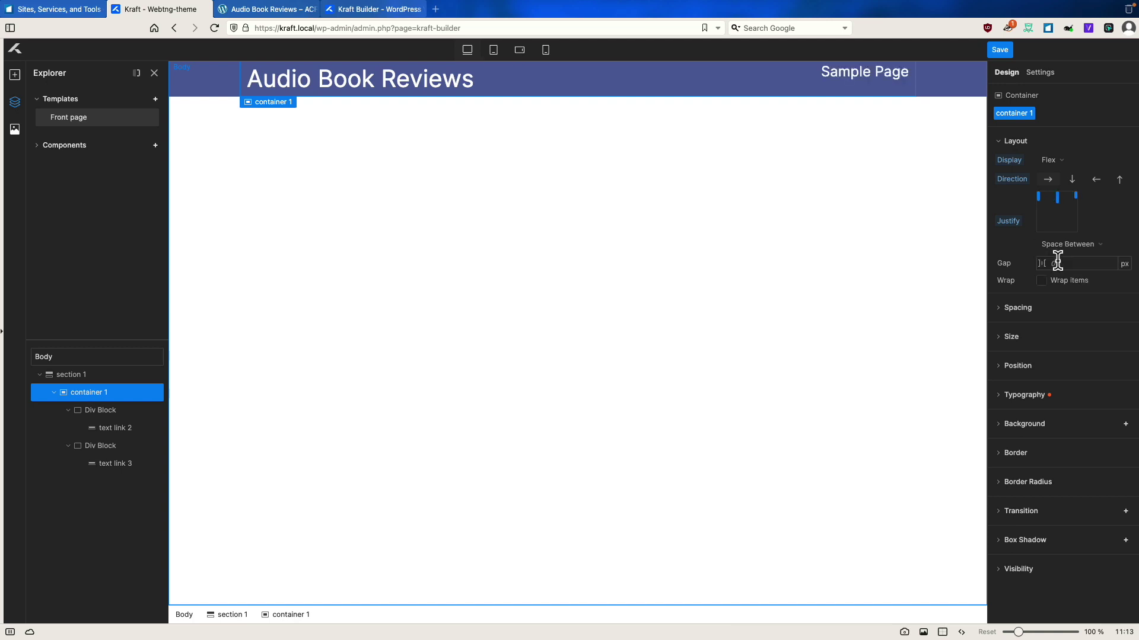
pyautogui.click(1056, 218)
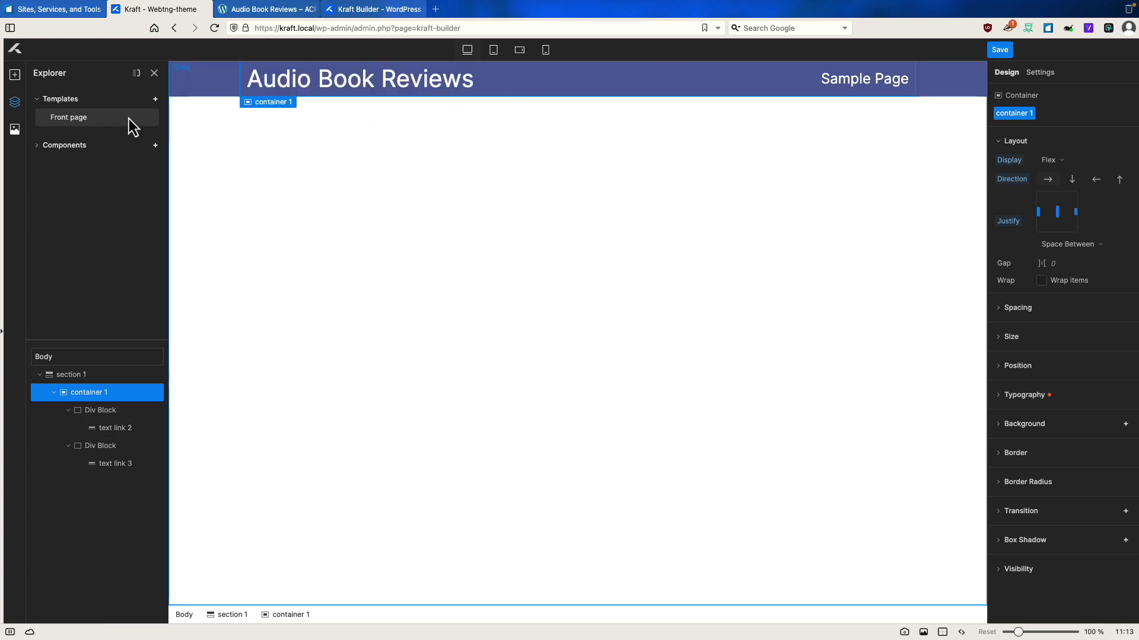
# Convert section 1, which holds the header, into a reusable component
pyautogui.click(75, 376)
pyautogui.rightClick(76, 376)
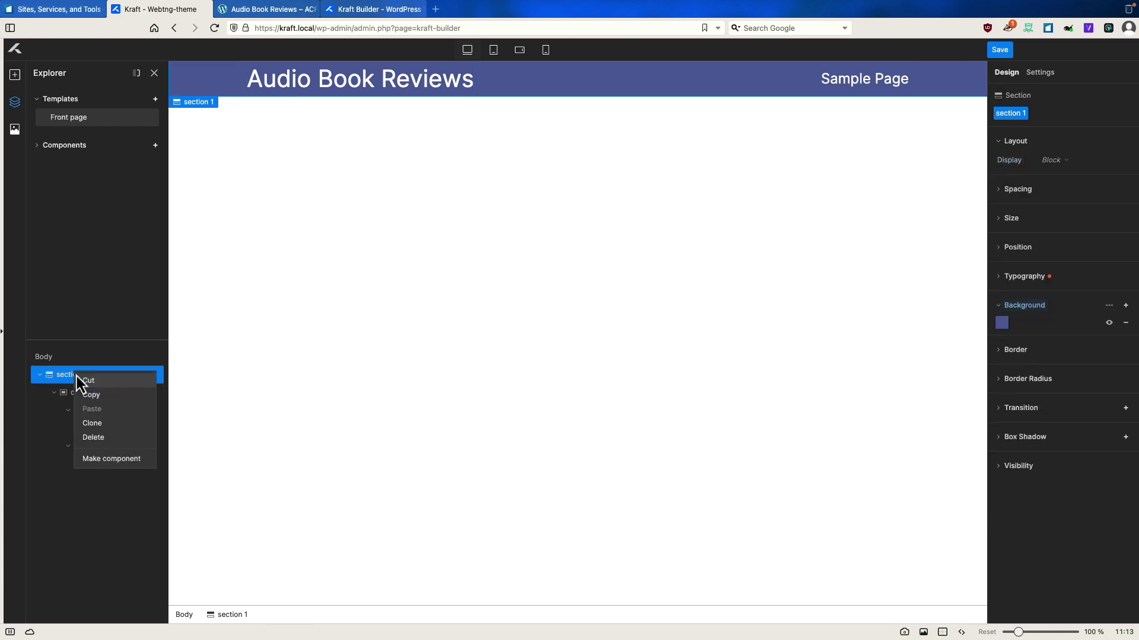
pyautogui.click(106, 460)
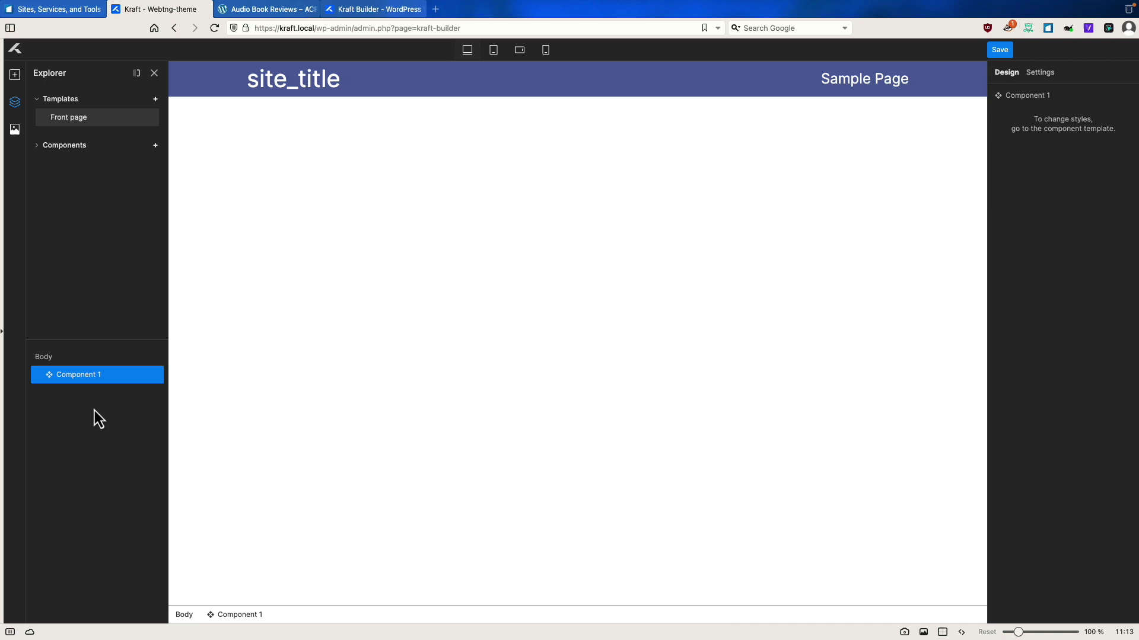
# Rename the new component to 'Header' and return to the Front page template
pyautogui.click(35, 148)
pyautogui.click(66, 165)
pyautogui.doubleClick(100, 163)
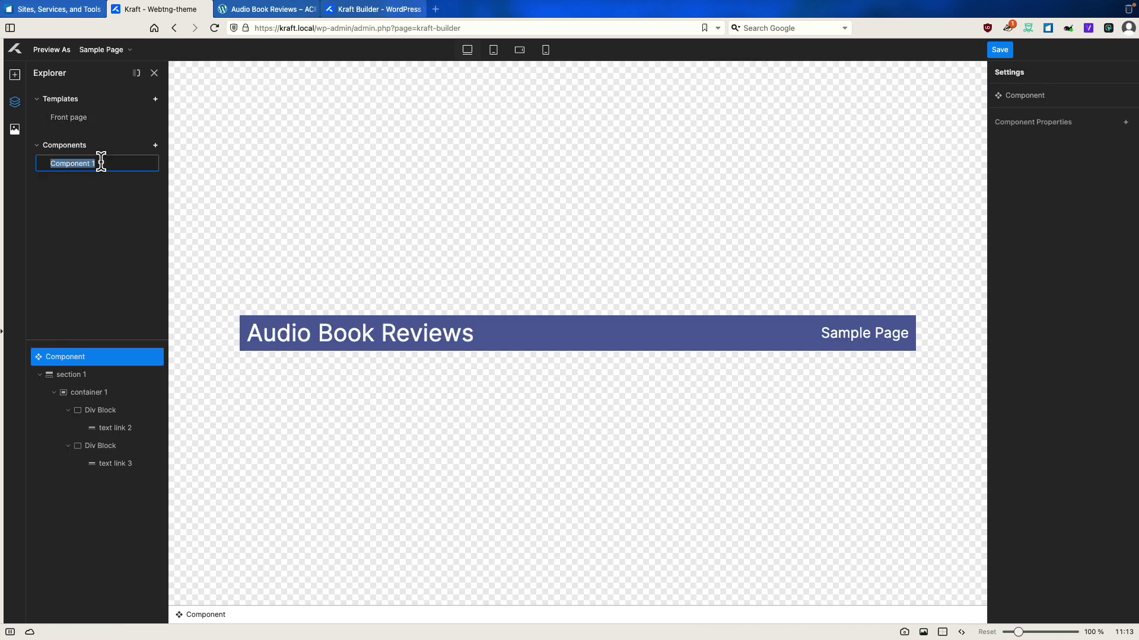
pyautogui.write('Header')
pyautogui.press('Return')
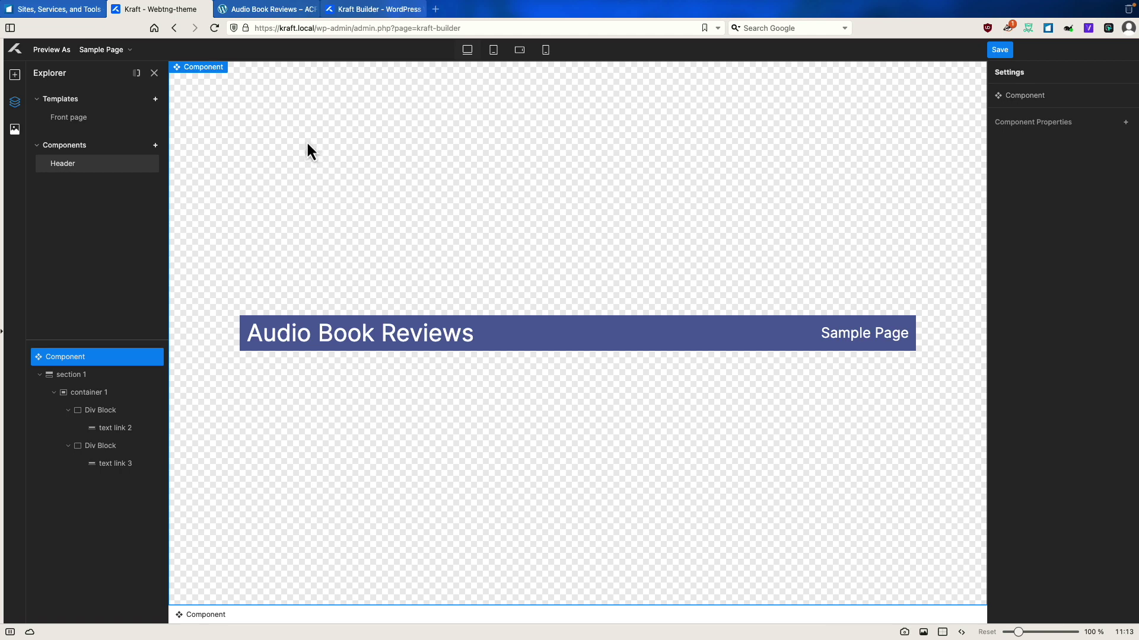
pyautogui.click(77, 118)
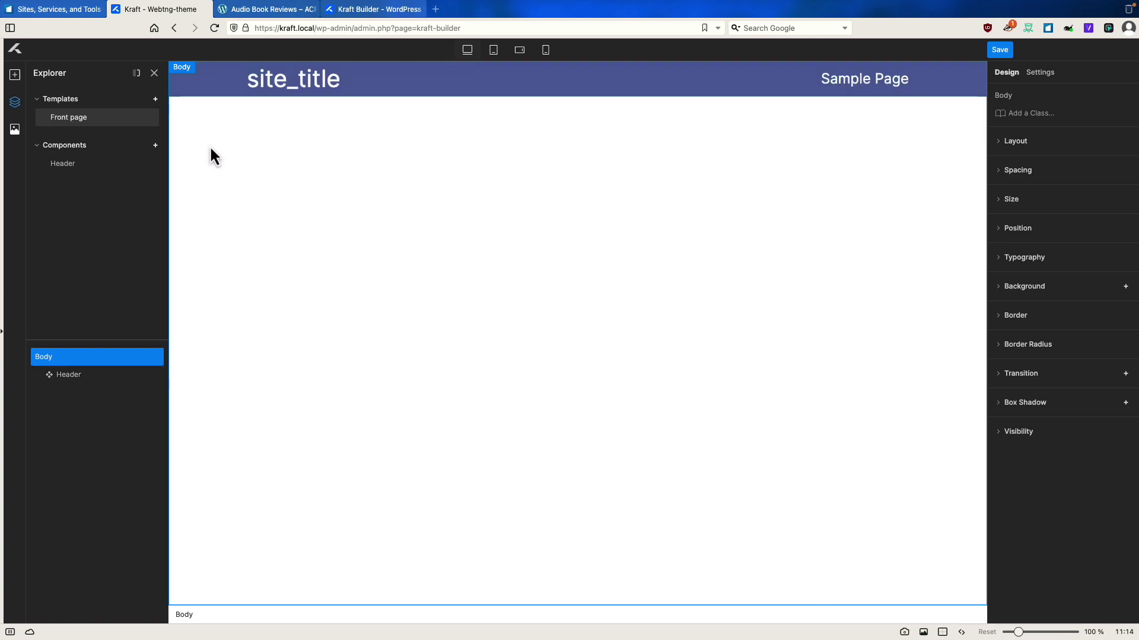
pyautogui.click(14, 106)
# Add a new section below the Header with a container inside it
pyautogui.click(15, 105)
pyautogui.click(57, 369)
pyautogui.click(57, 361)
pyautogui.click(14, 77)
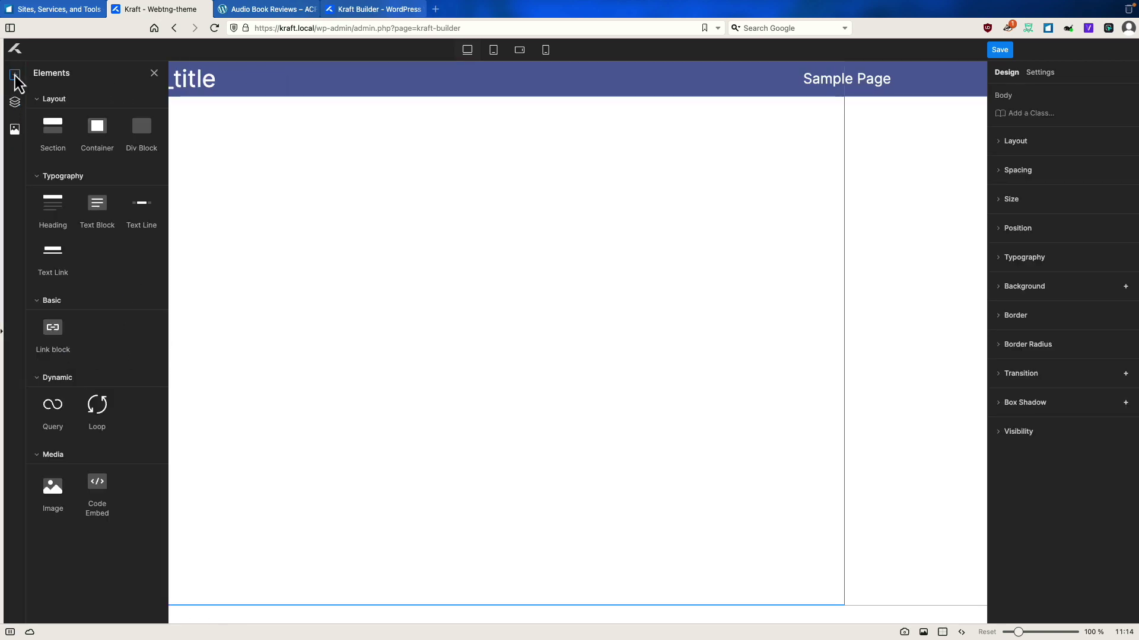
pyautogui.click(49, 134)
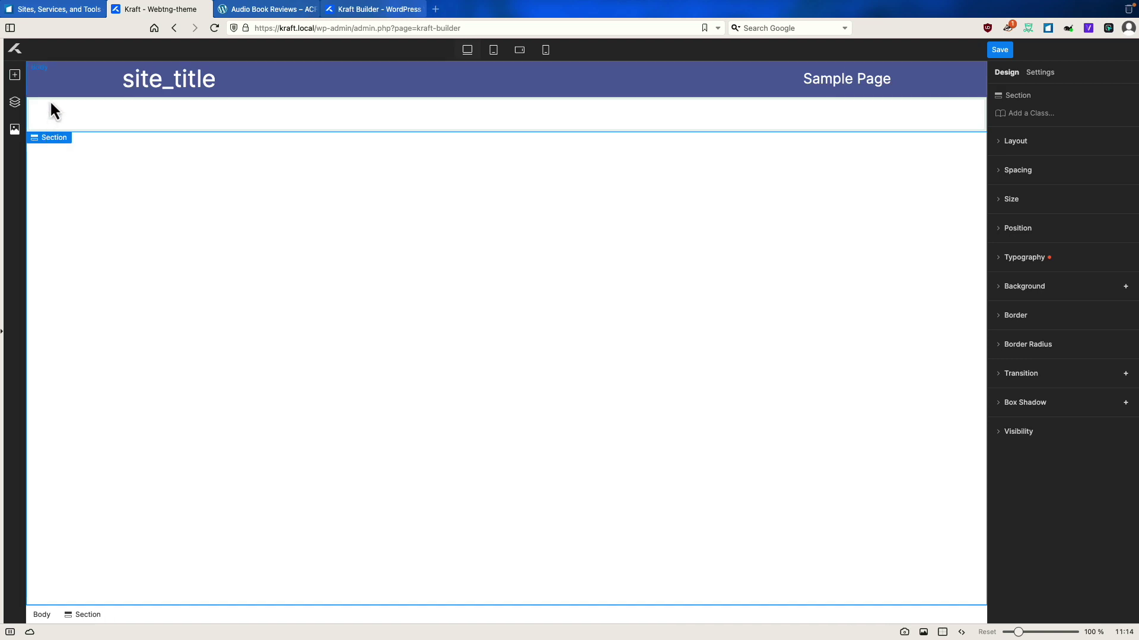
pyautogui.click(15, 75)
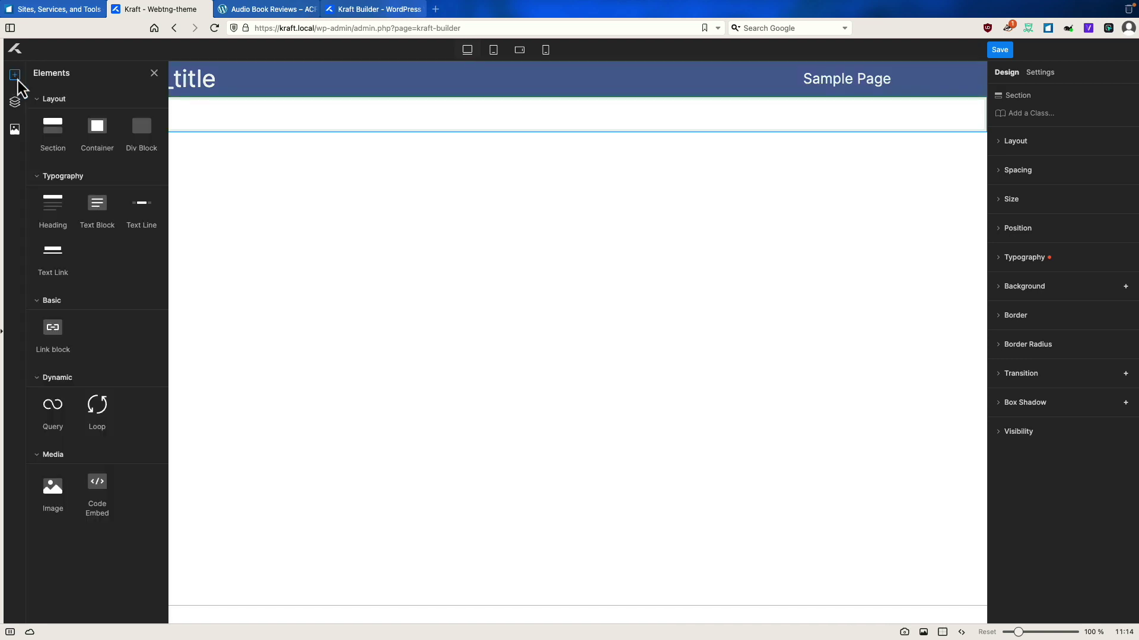
pyautogui.click(98, 134)
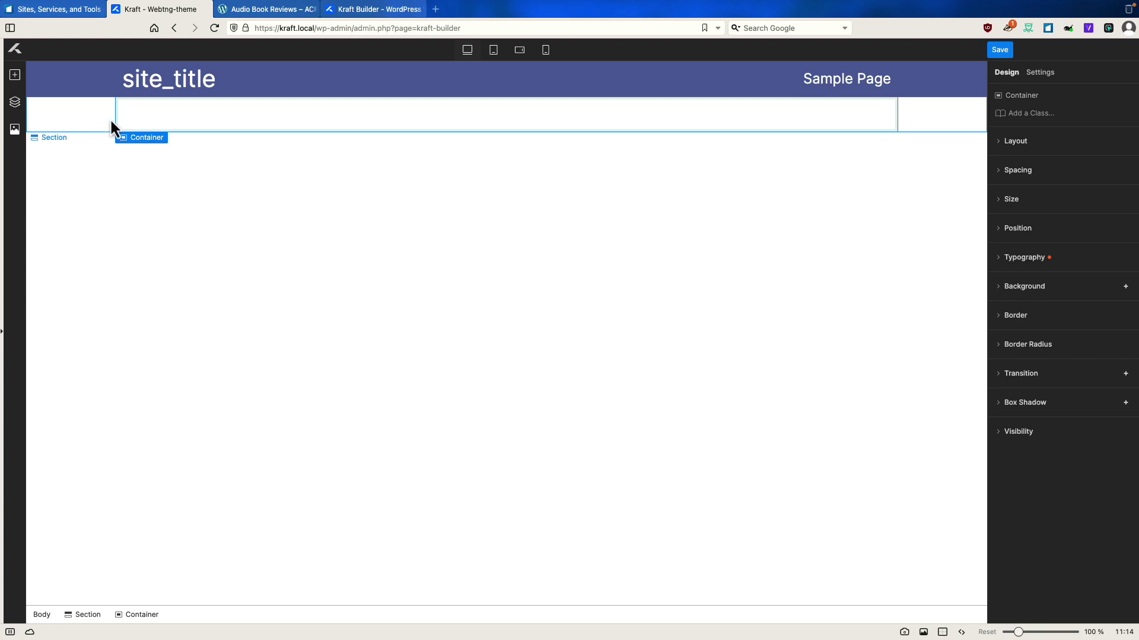
# Give the container the class container 2 and 3rem top and bottom margins
pyautogui.click(1018, 170)
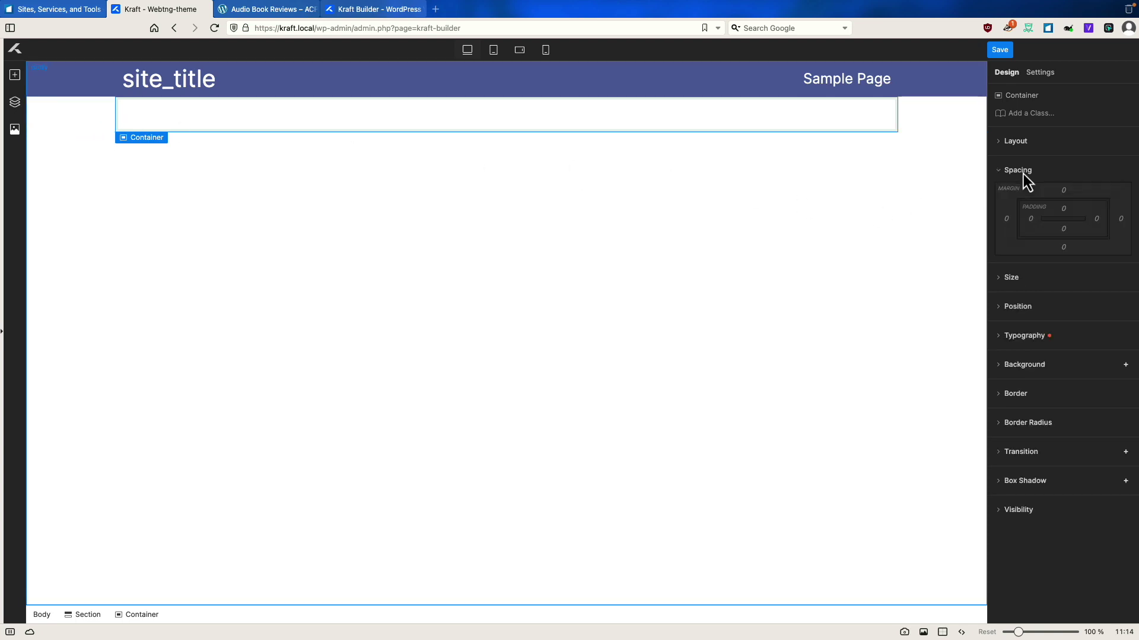
pyautogui.click(1063, 191)
pyautogui.click(1064, 193)
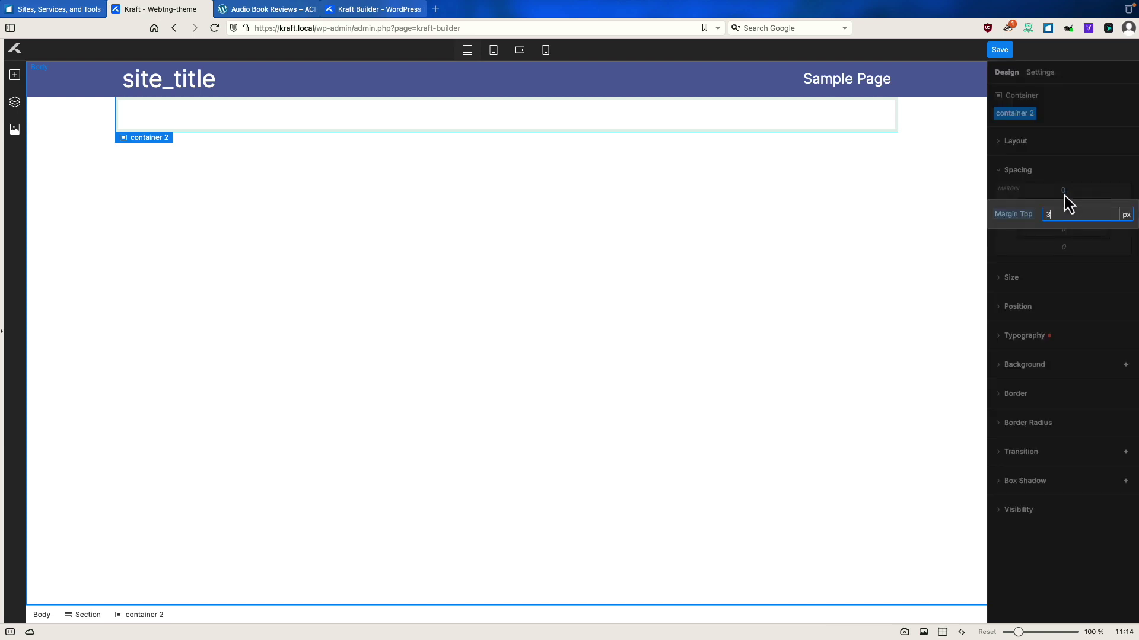
pyautogui.write('3')
pyautogui.click(1126, 214)
pyautogui.click(1083, 263)
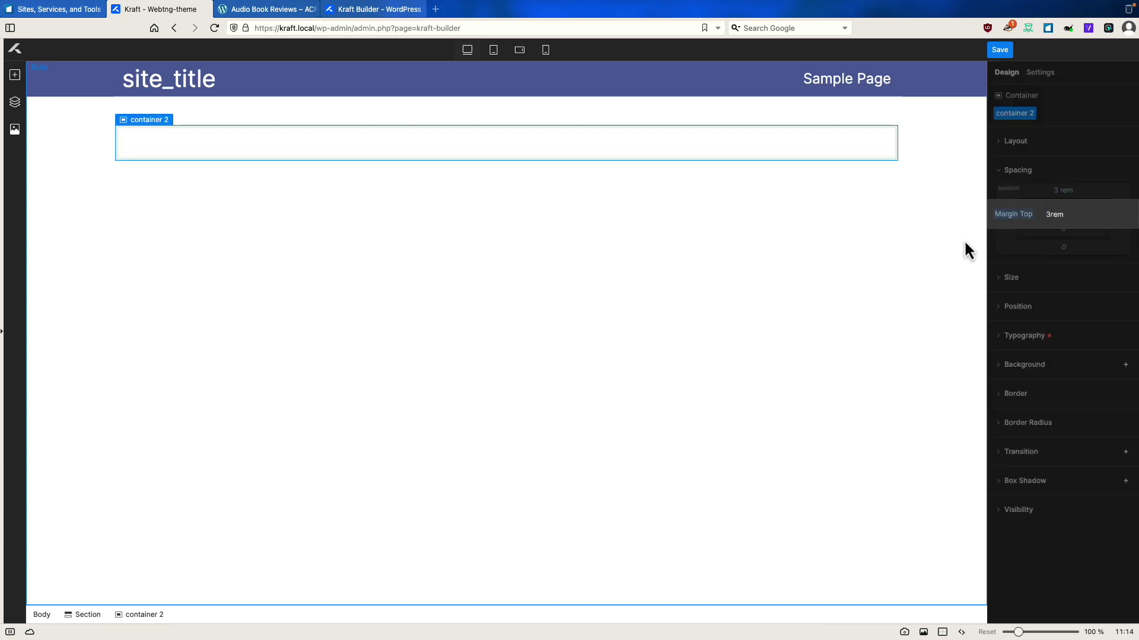
pyautogui.click(1068, 259)
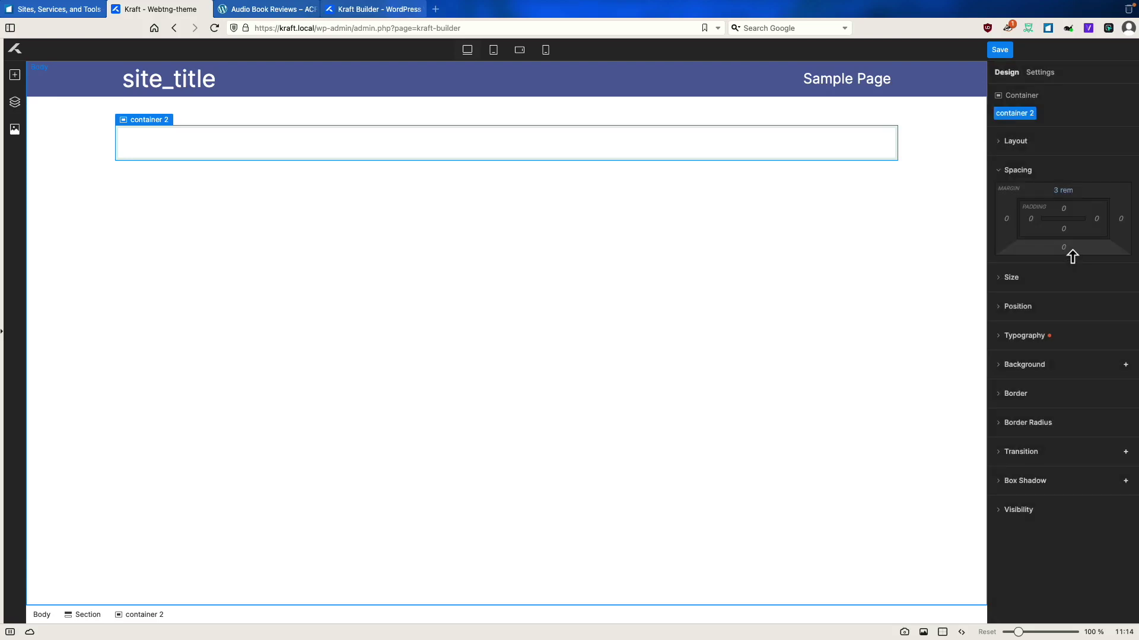
pyautogui.click(1064, 252)
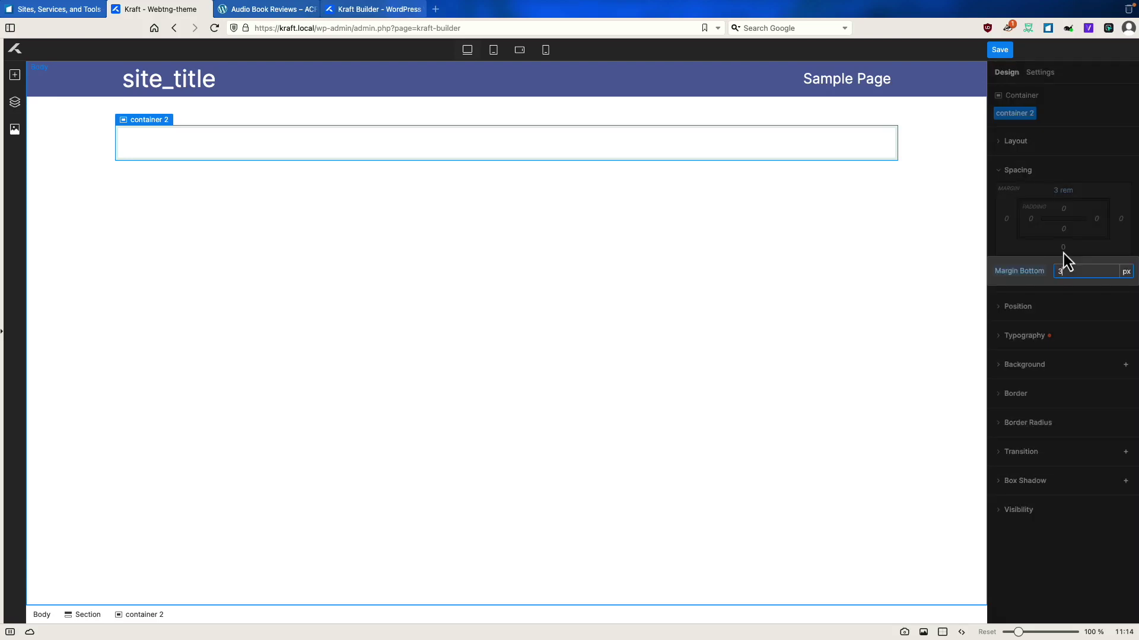
pyautogui.write('3')
pyautogui.click(1127, 276)
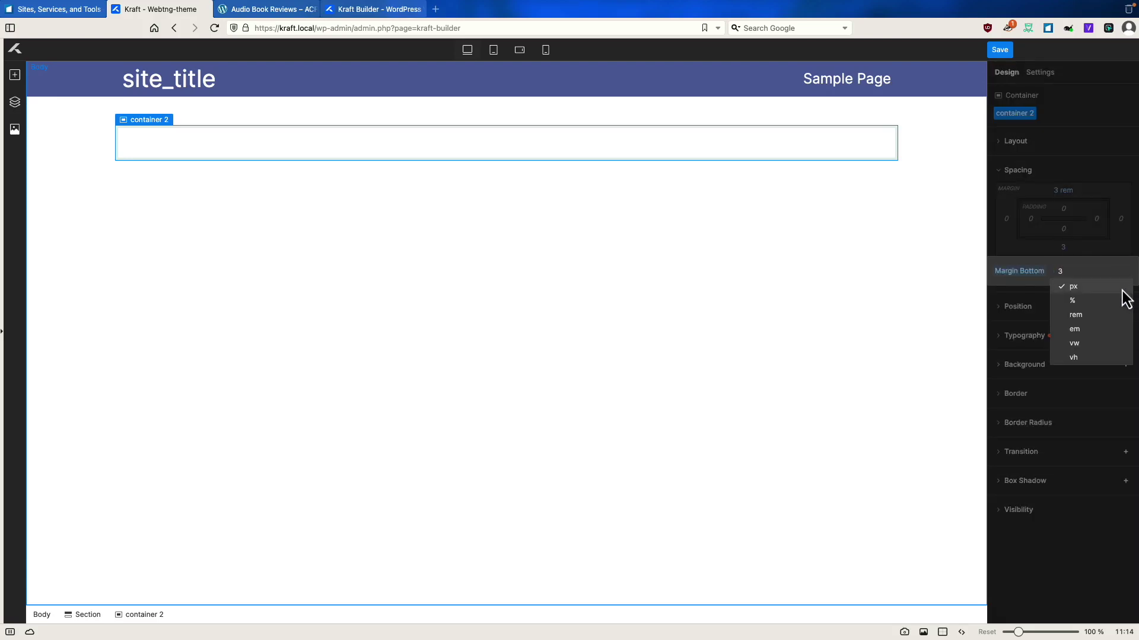
pyautogui.click(1076, 315)
pyautogui.click(16, 76)
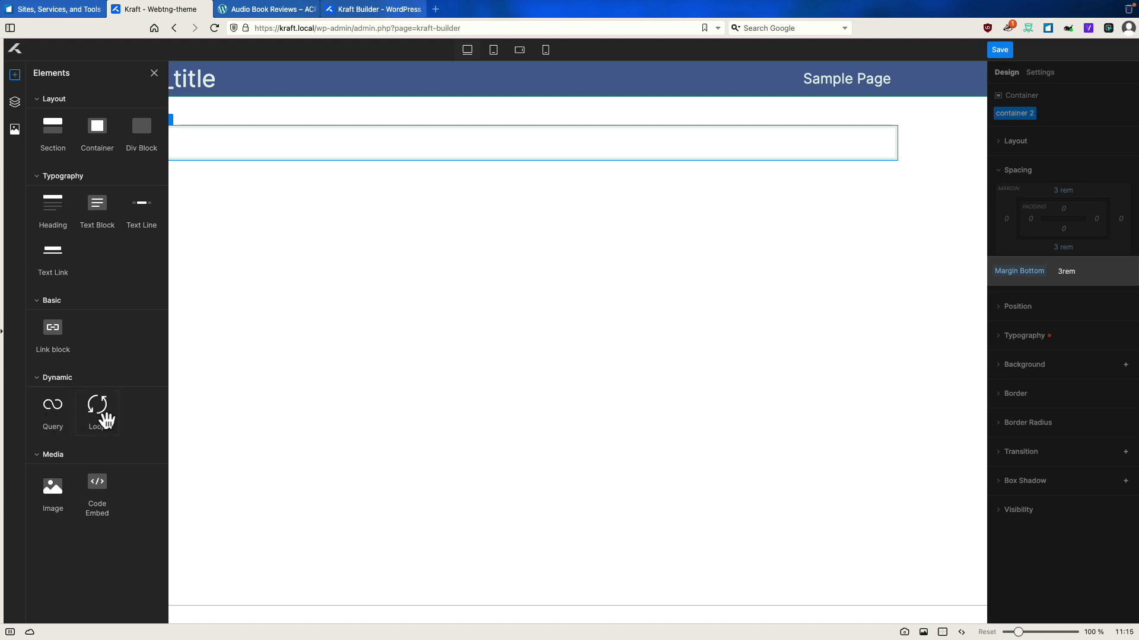
# Insert a Posts query into container 2 that inherits the template's query
pyautogui.click(60, 422)
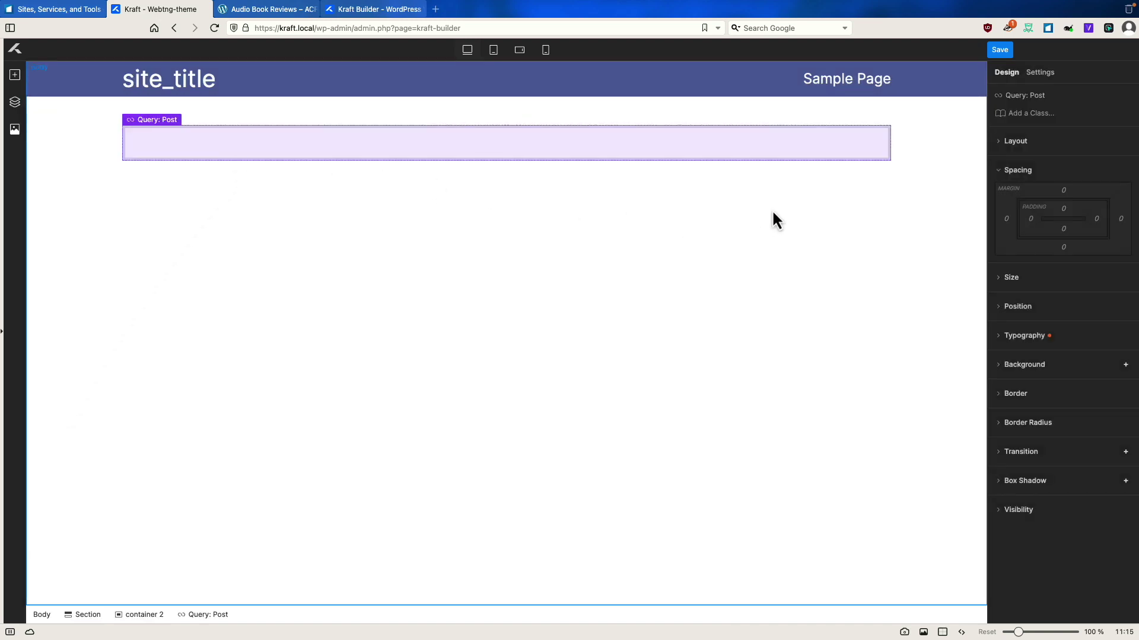
pyautogui.click(1040, 74)
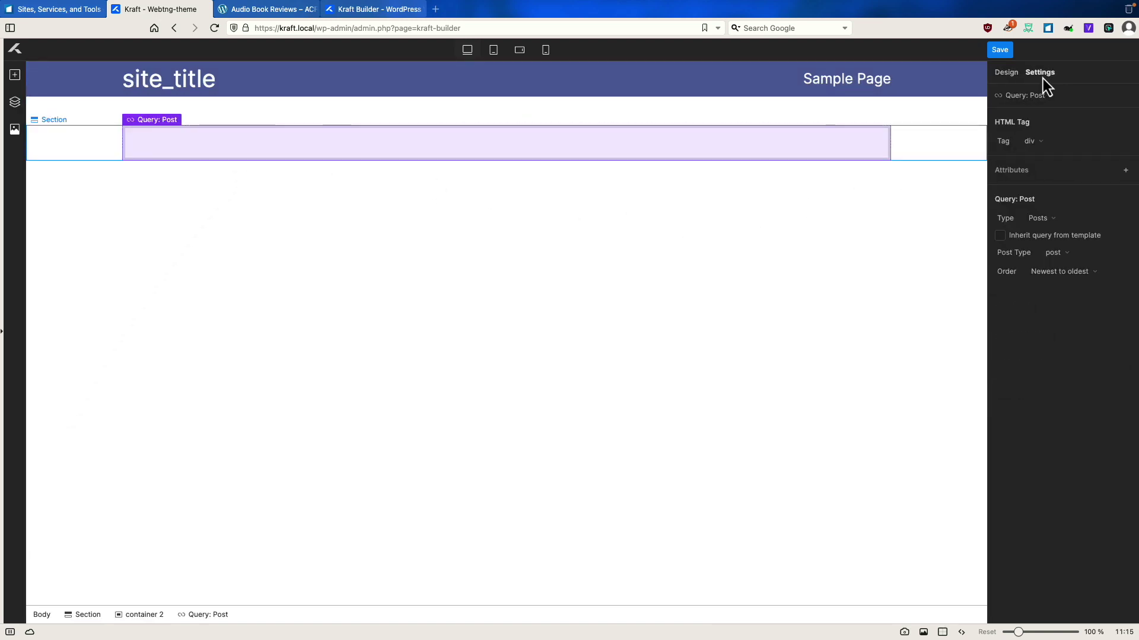
pyautogui.click(1083, 223)
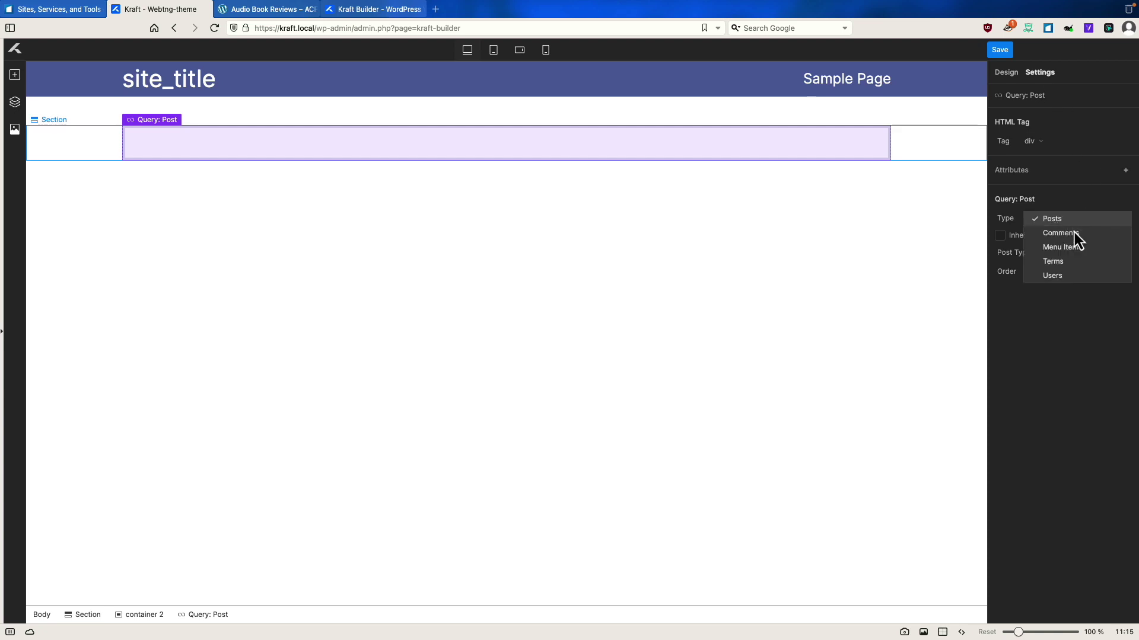
pyautogui.press('Escape')
pyautogui.click(1087, 258)
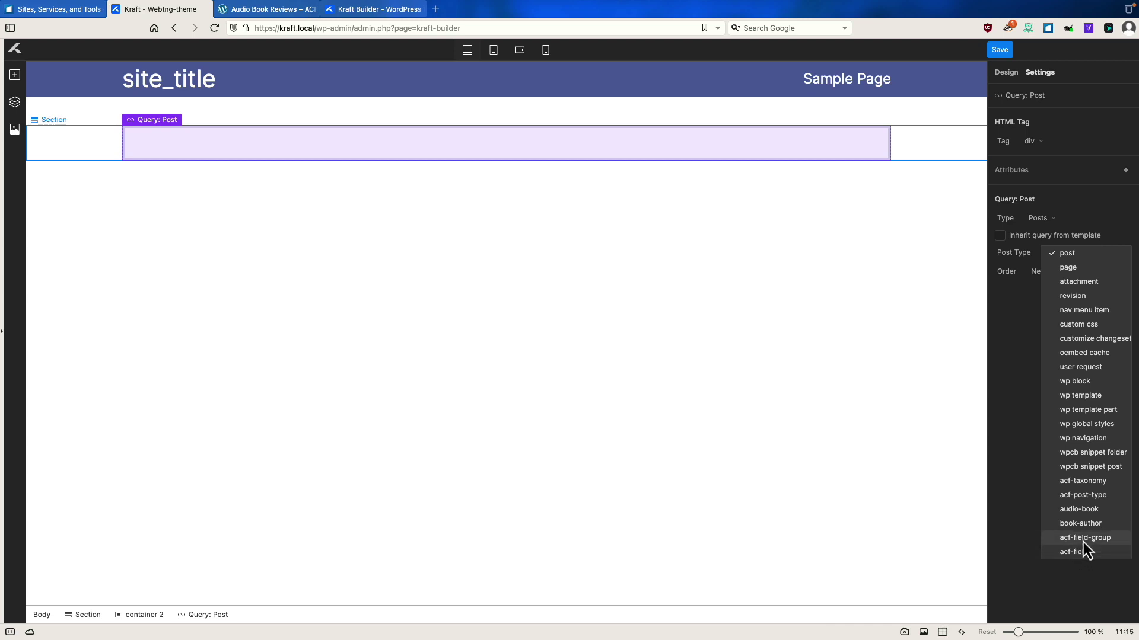
pyautogui.click(1068, 256)
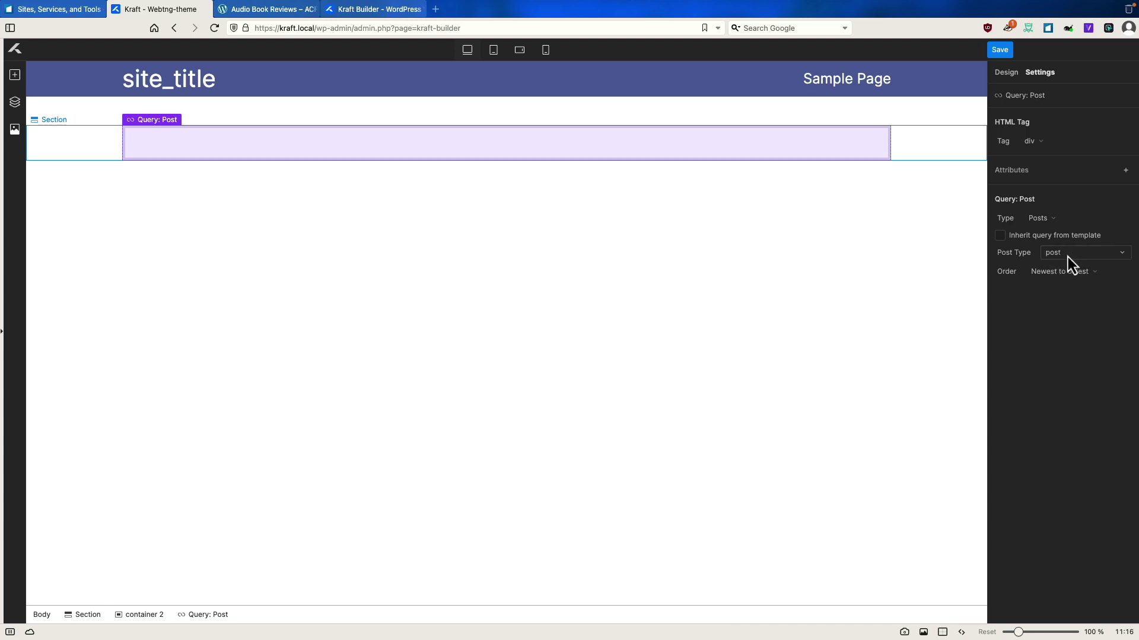
pyautogui.click(1001, 240)
# Add a Loop inside the query with its source set to Query > posts
pyautogui.click(15, 77)
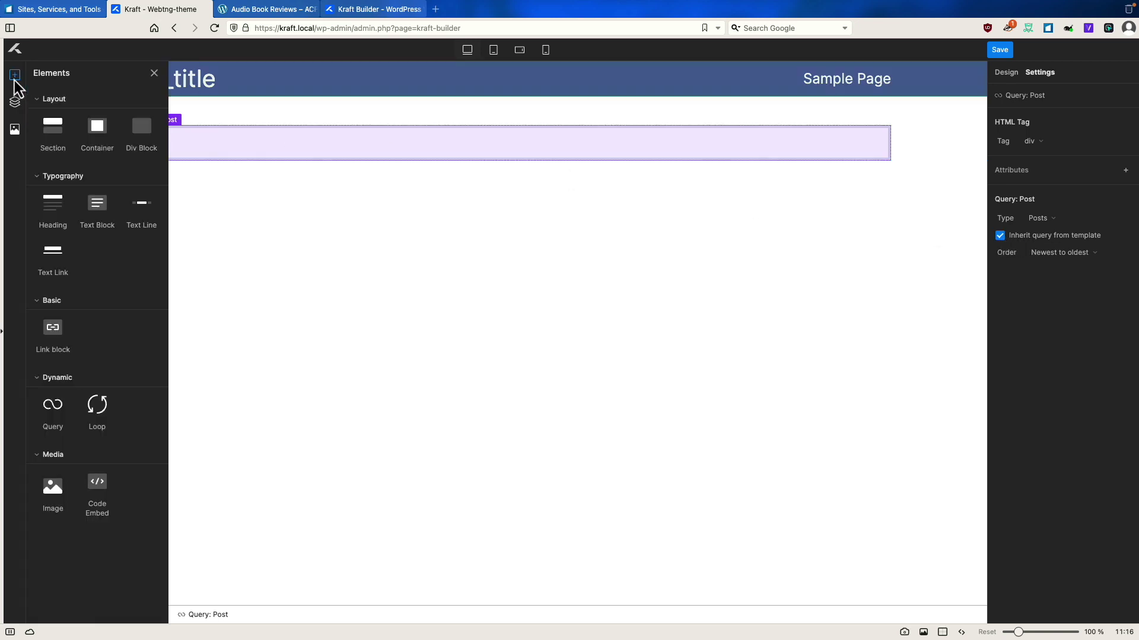
pyautogui.click(97, 410)
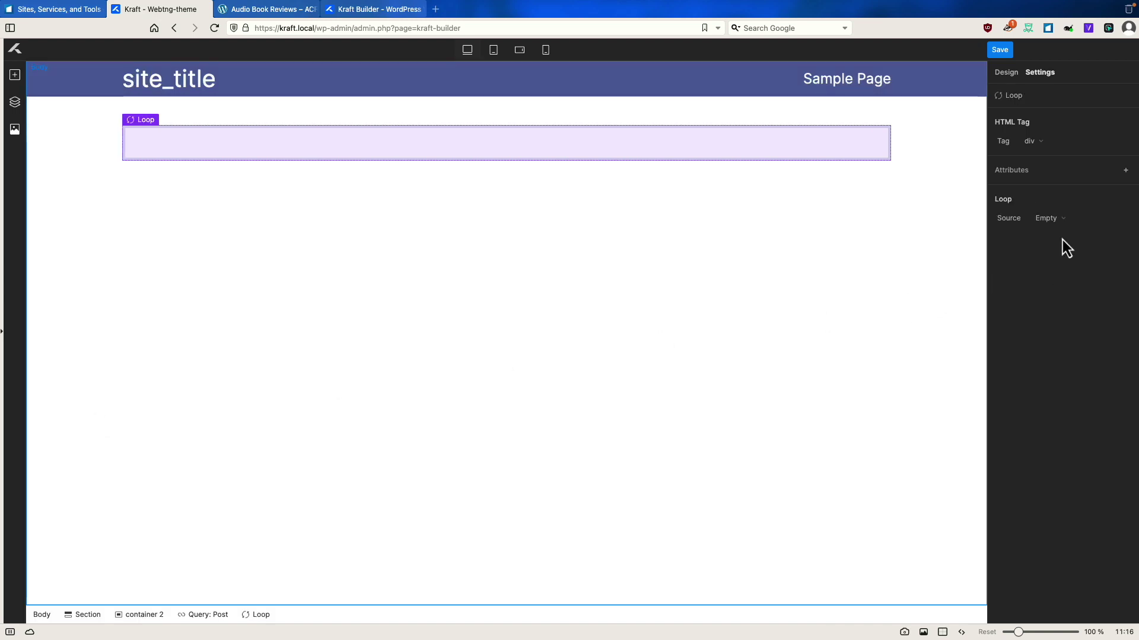
pyautogui.click(1059, 221)
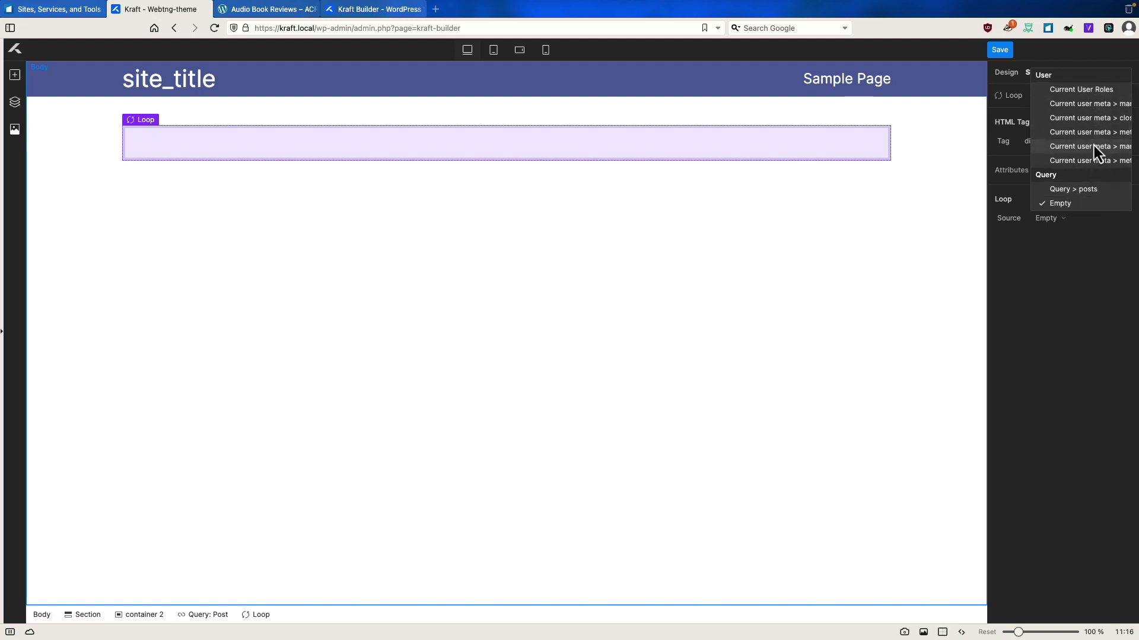
pyautogui.click(1075, 194)
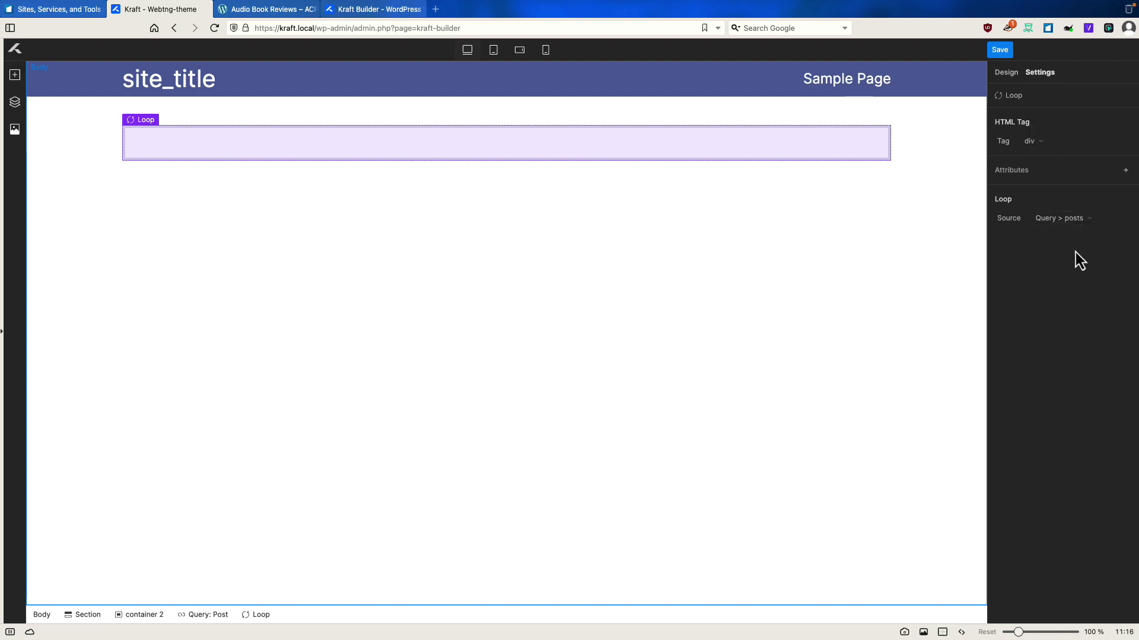
# Place a Div Block inside the Loop and insert an Image into it
pyautogui.click(14, 75)
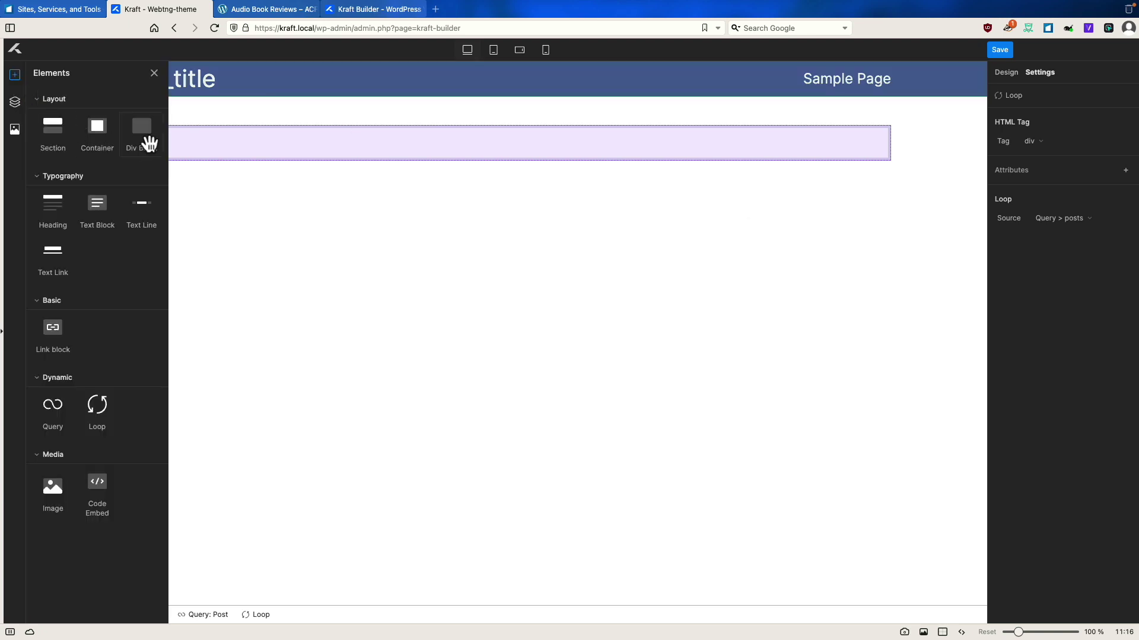
pyautogui.moveTo(149, 142); pyautogui.dragTo(144, 136)
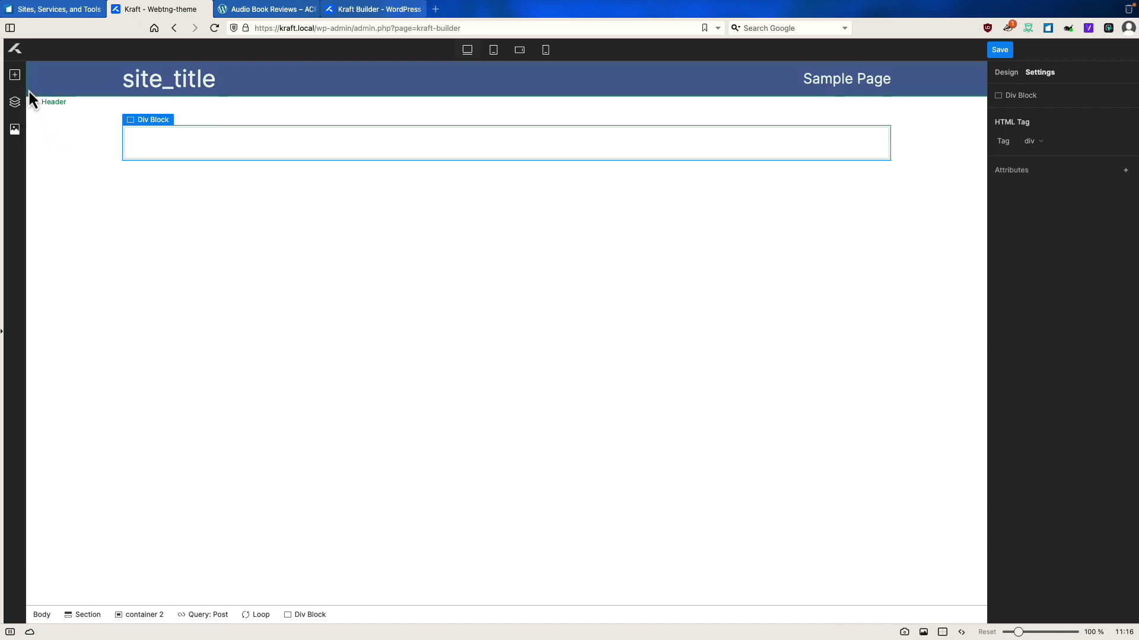
pyautogui.click(15, 78)
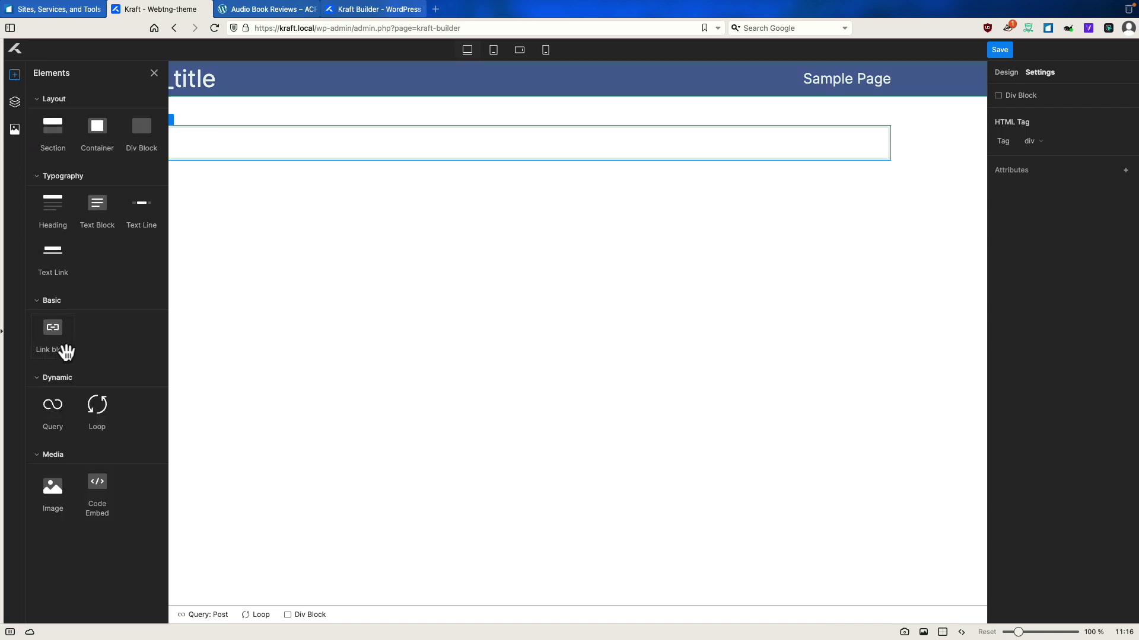
pyautogui.click(62, 496)
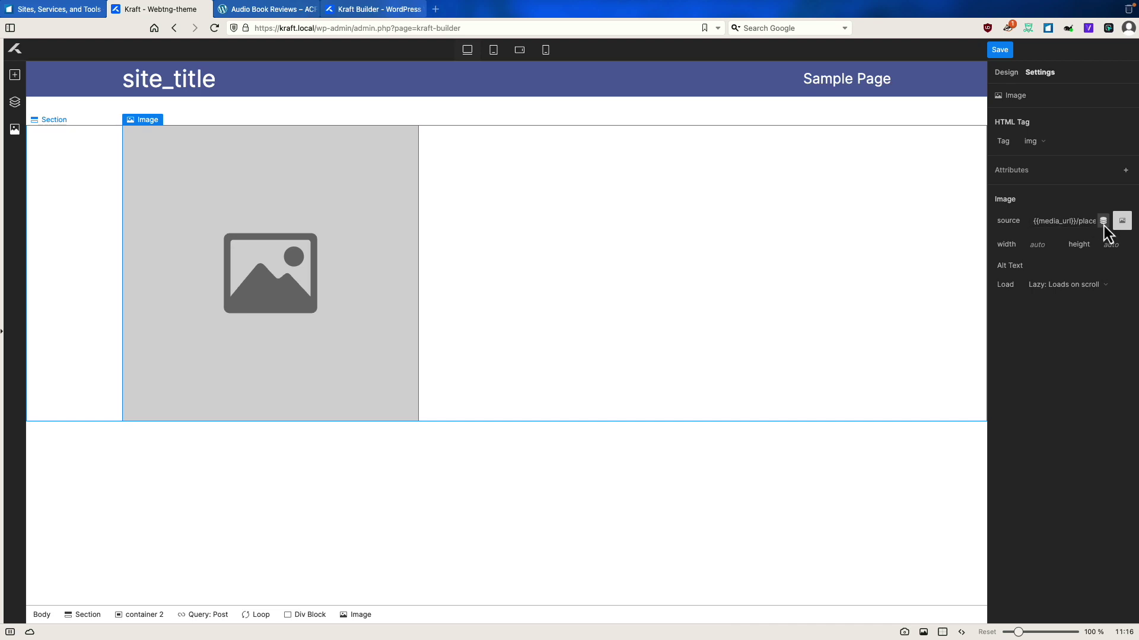
# Set the image source to the post's medium featured image from dynamic data
pyautogui.click(1103, 221)
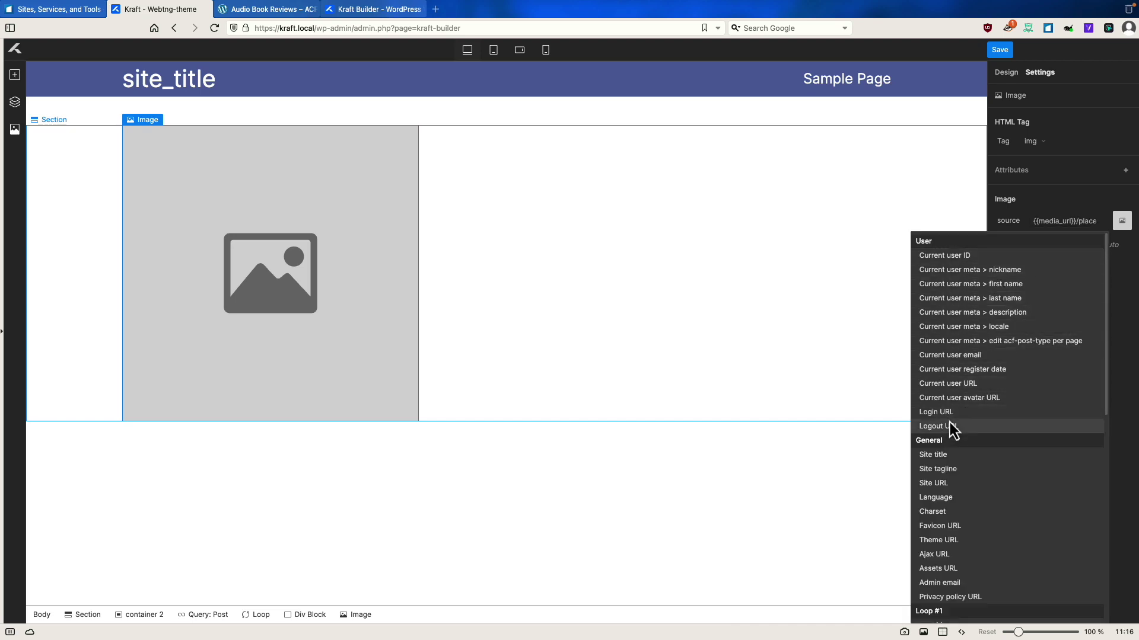
pyautogui.scroll(-2, 966, 509)
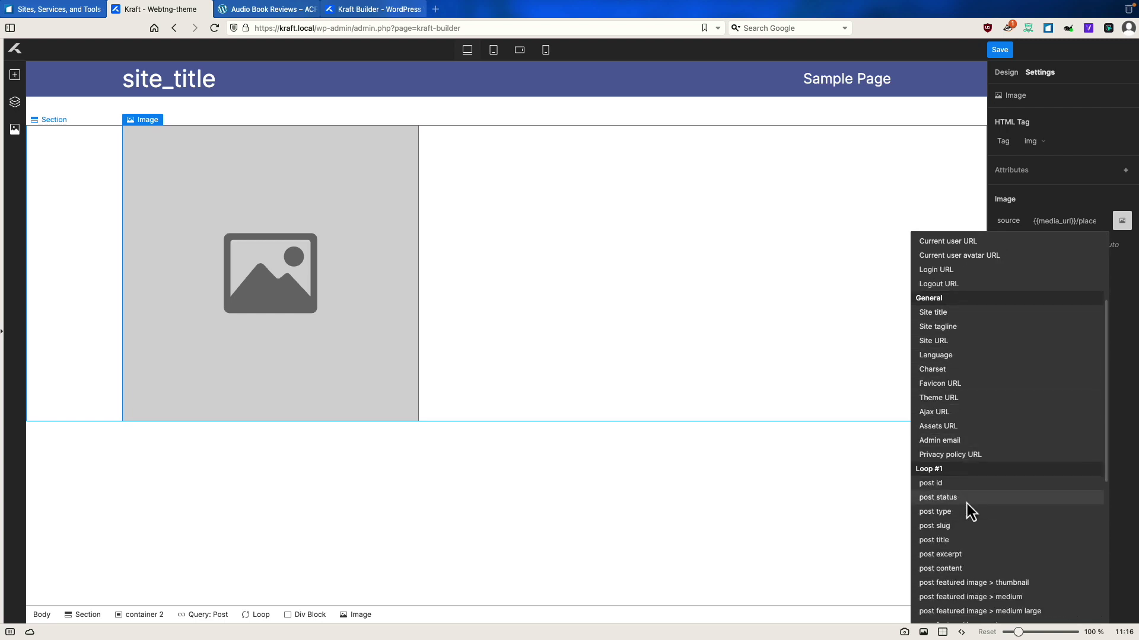
pyautogui.scroll(-3, 966, 501)
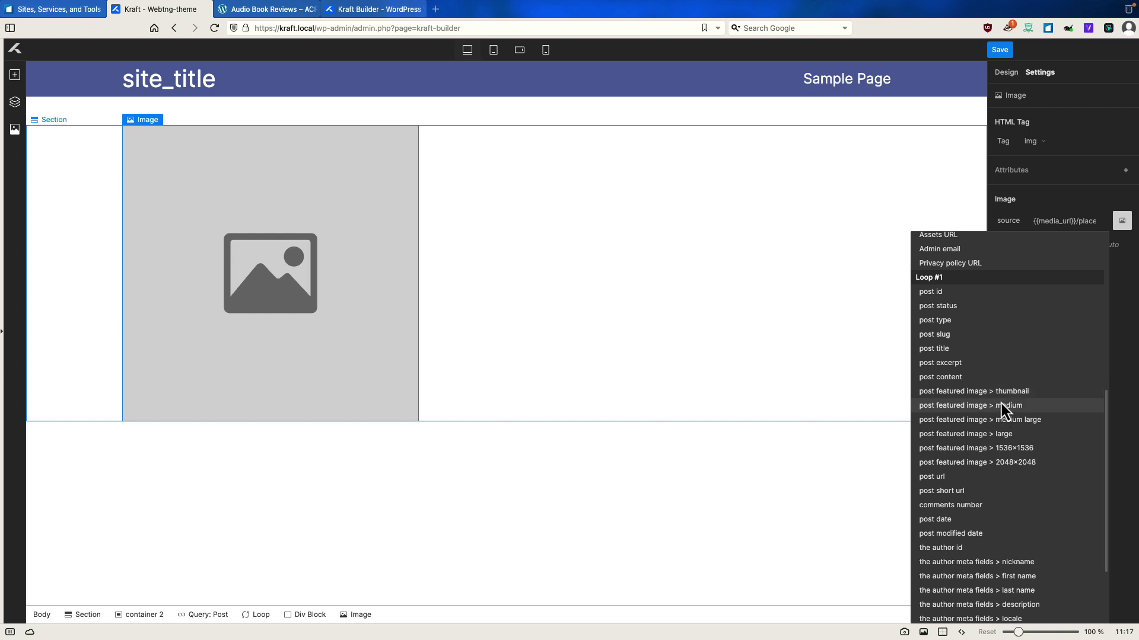
pyautogui.scroll(-3, 1001, 411)
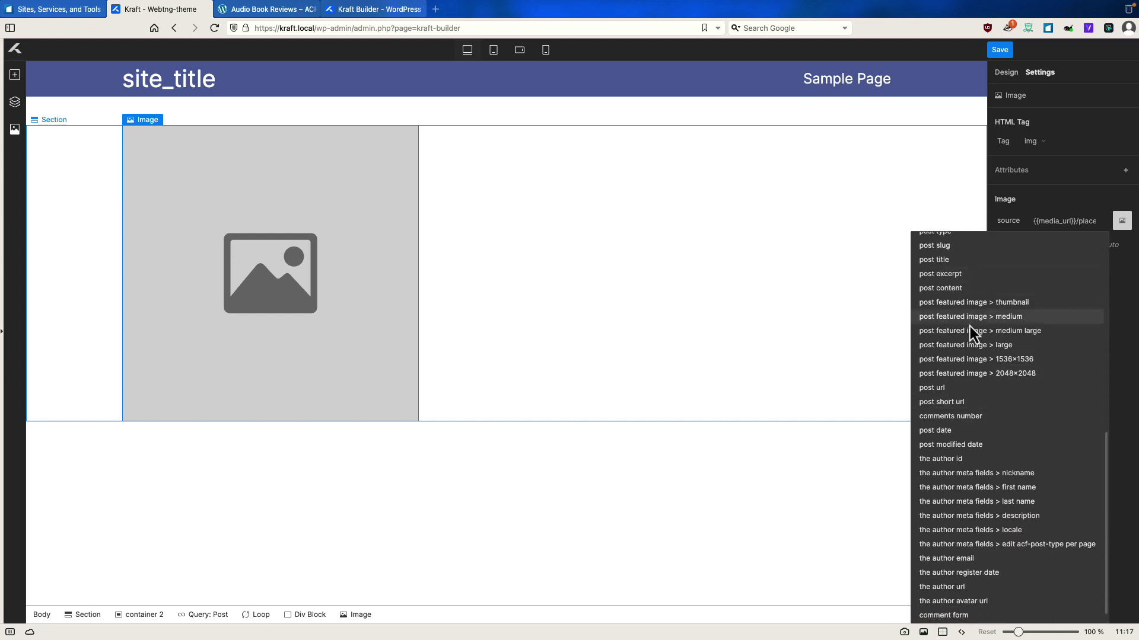
pyautogui.scroll(-1, 991, 466)
pyautogui.scroll(3, 992, 465)
pyautogui.click(988, 379)
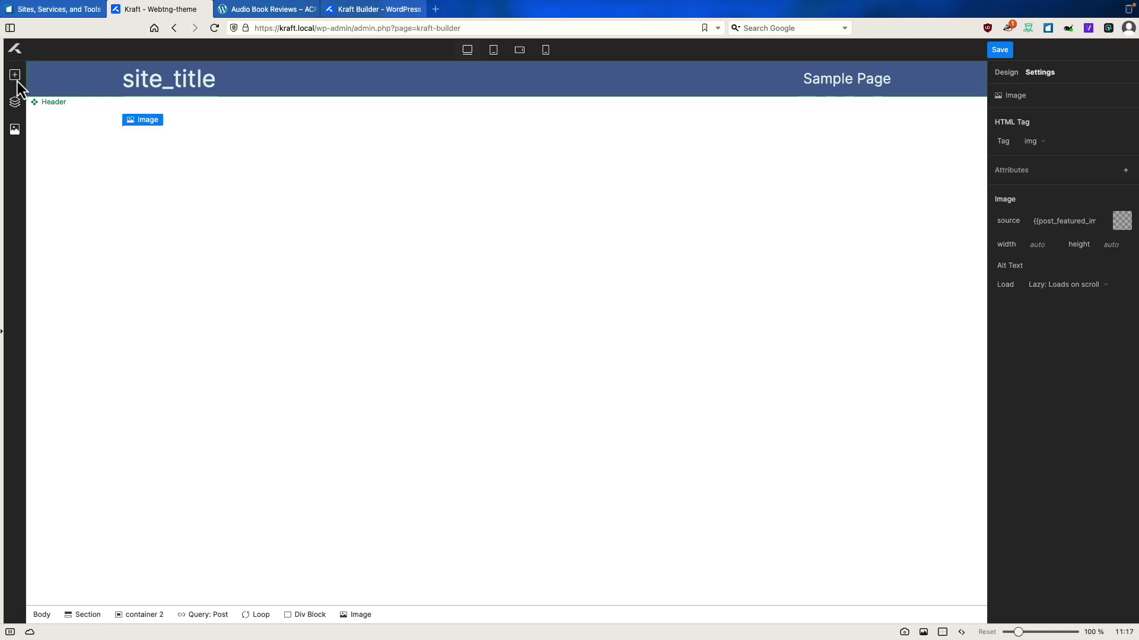
# Add an h3 heading inside the loop's Div Block
pyautogui.click(15, 103)
pyautogui.click(130, 465)
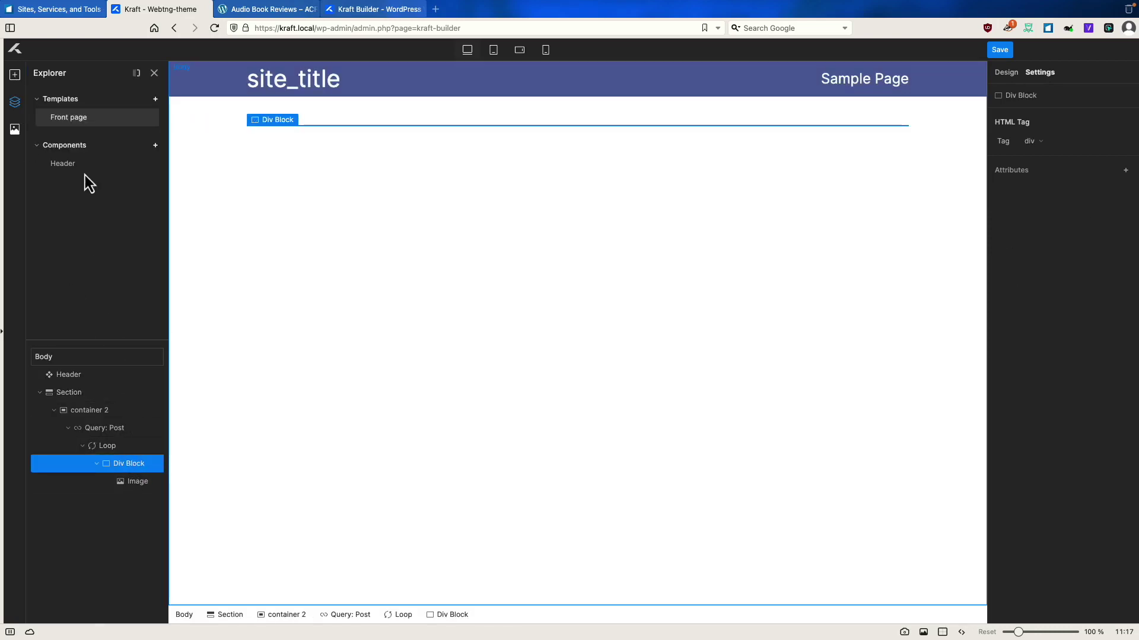
pyautogui.click(15, 74)
pyautogui.click(55, 214)
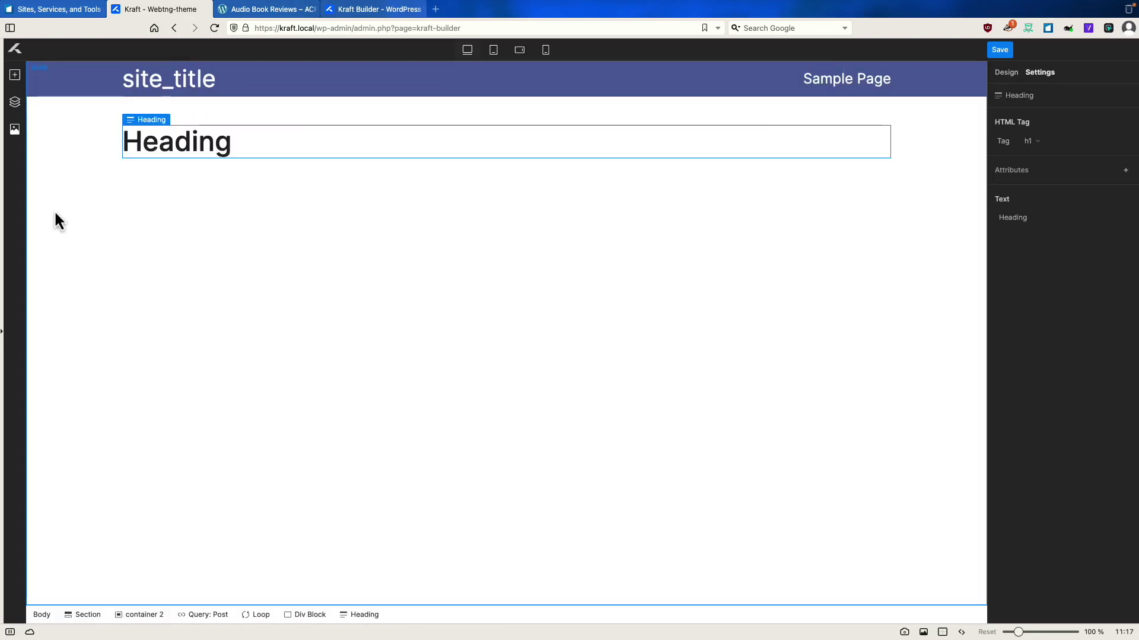
pyautogui.click(1034, 142)
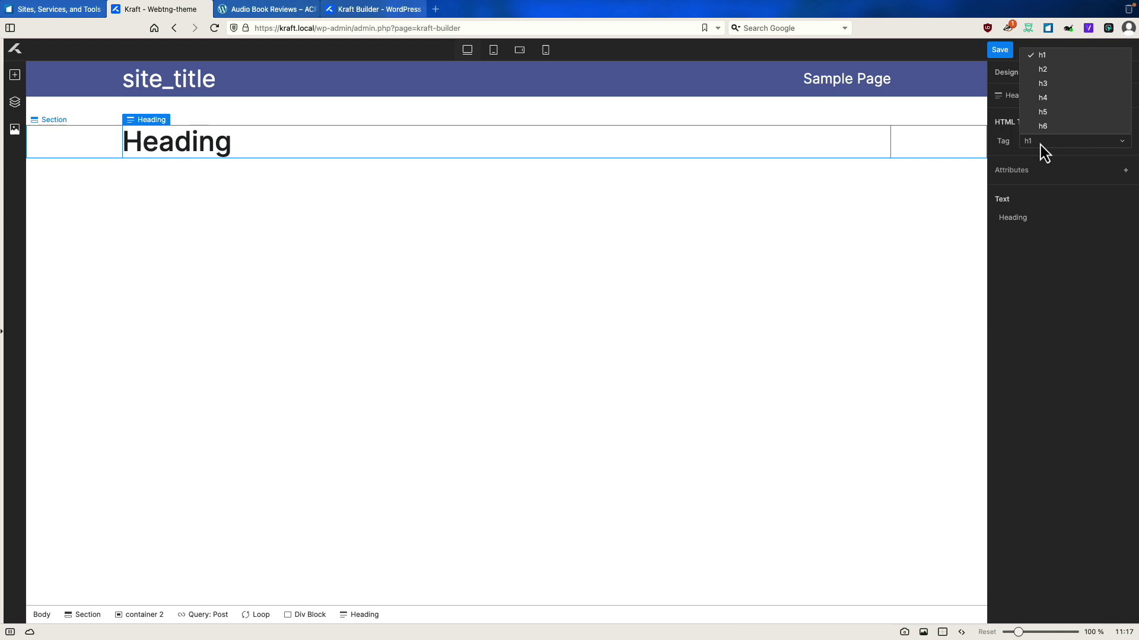
pyautogui.click(1043, 84)
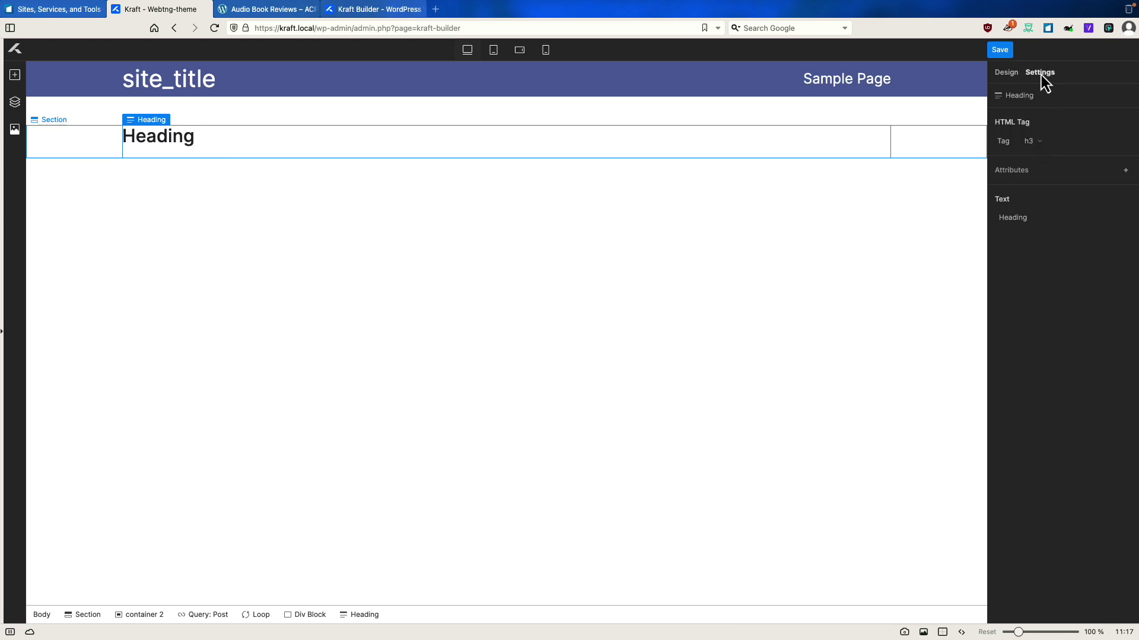
# Replace the heading text with the dynamic post title and save the template
pyautogui.click(1011, 217)
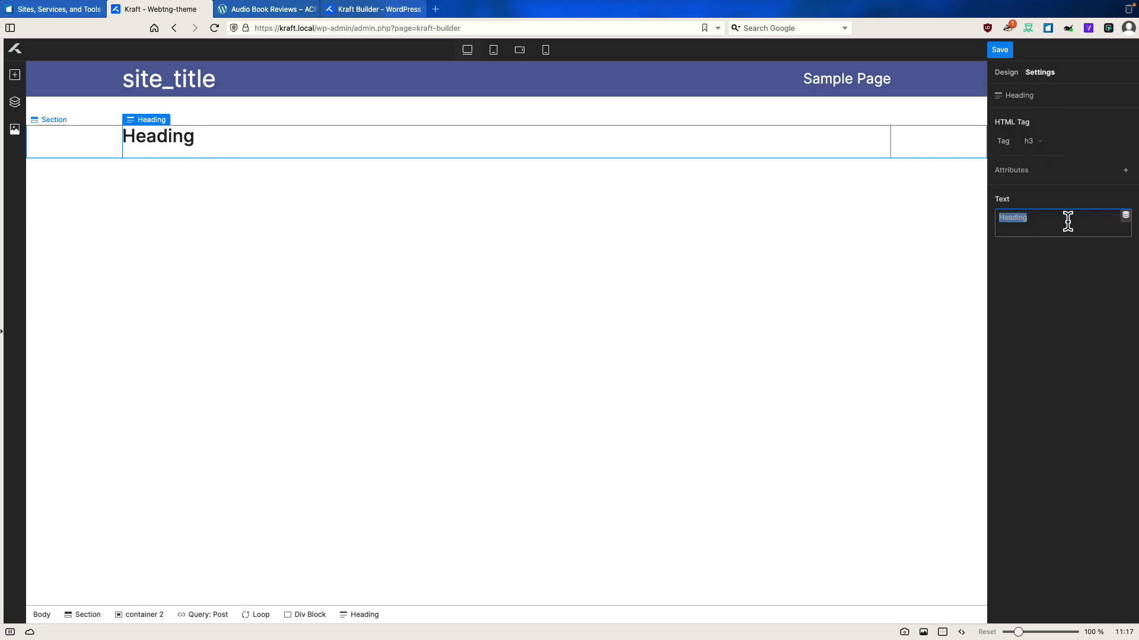
pyautogui.press('BackSpace')
pyautogui.click(1126, 217)
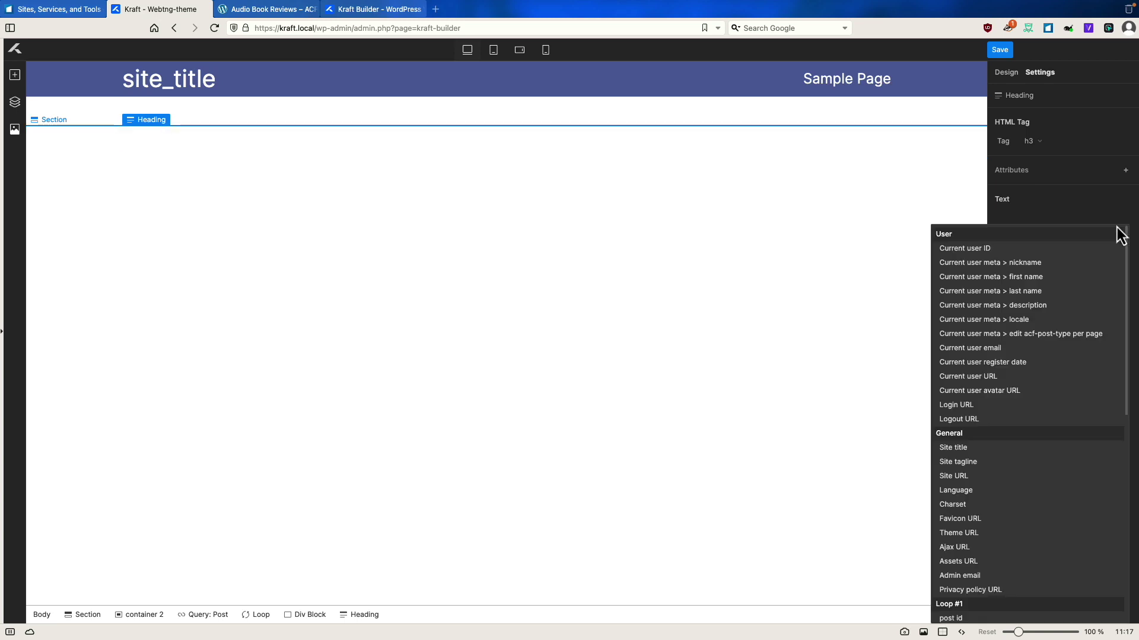
pyautogui.scroll(-5, 1005, 481)
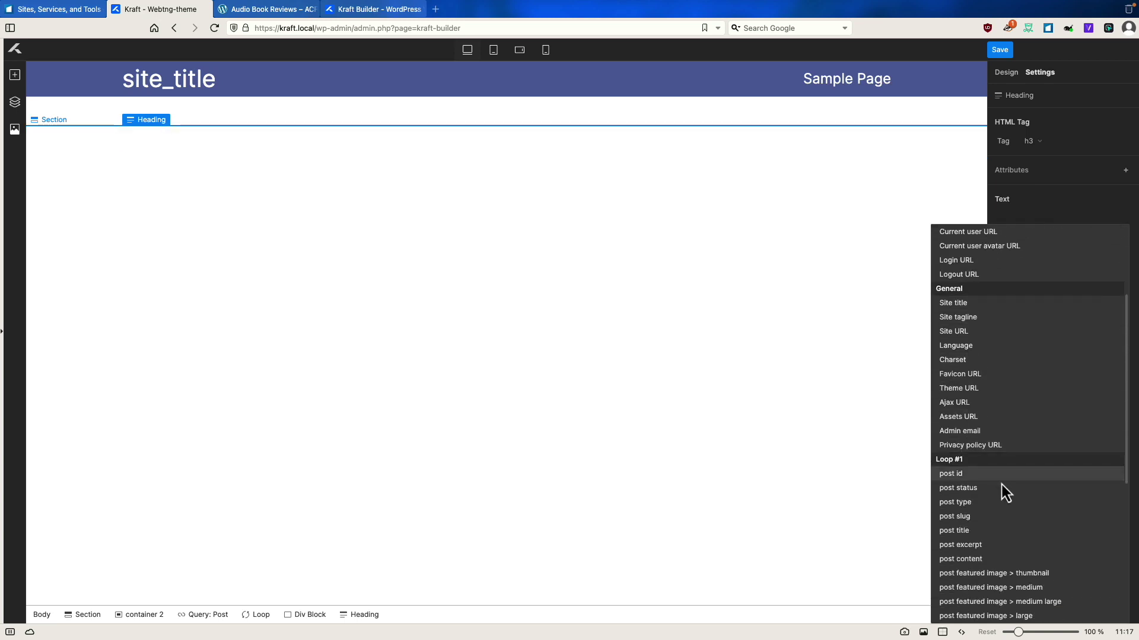
pyautogui.click(973, 531)
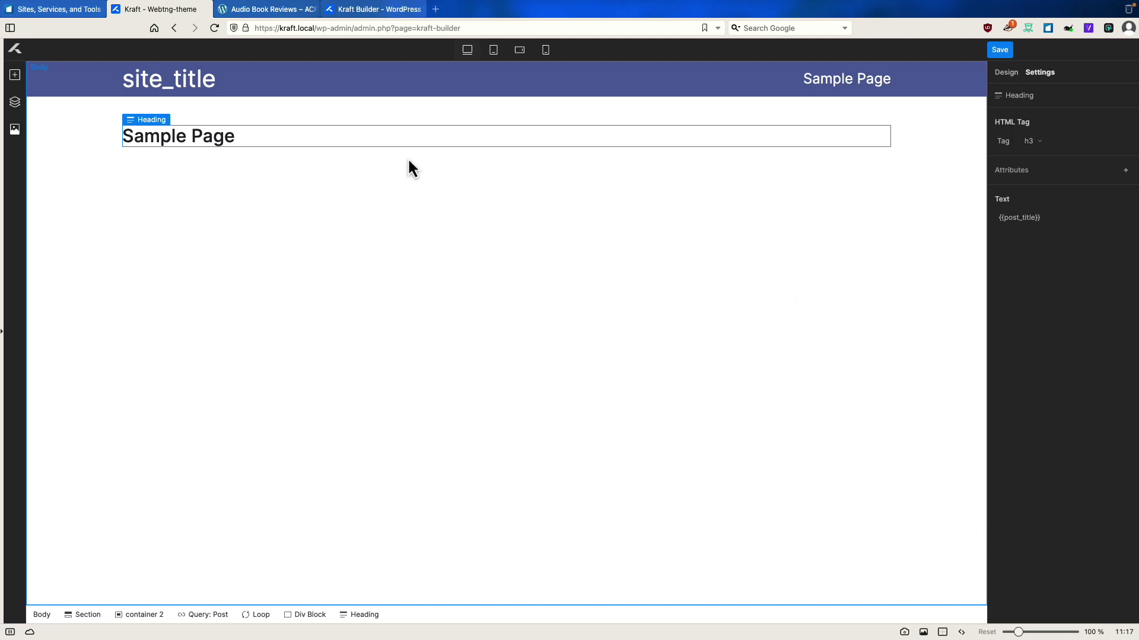
pyautogui.click(1000, 50)
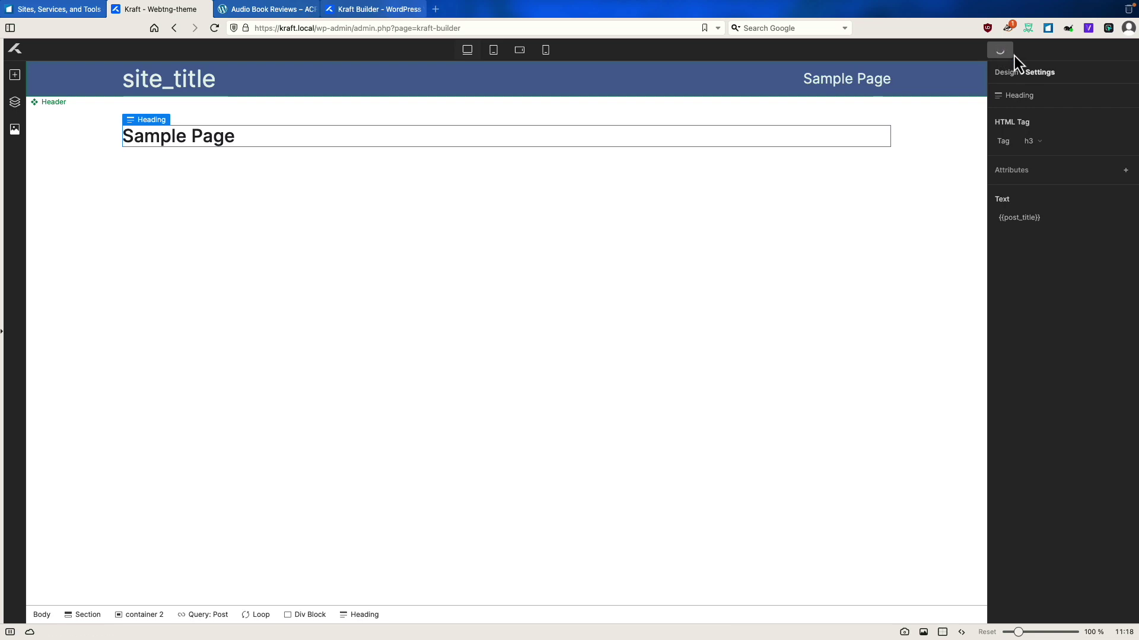
pyautogui.click(270, 9)
pyautogui.click(215, 28)
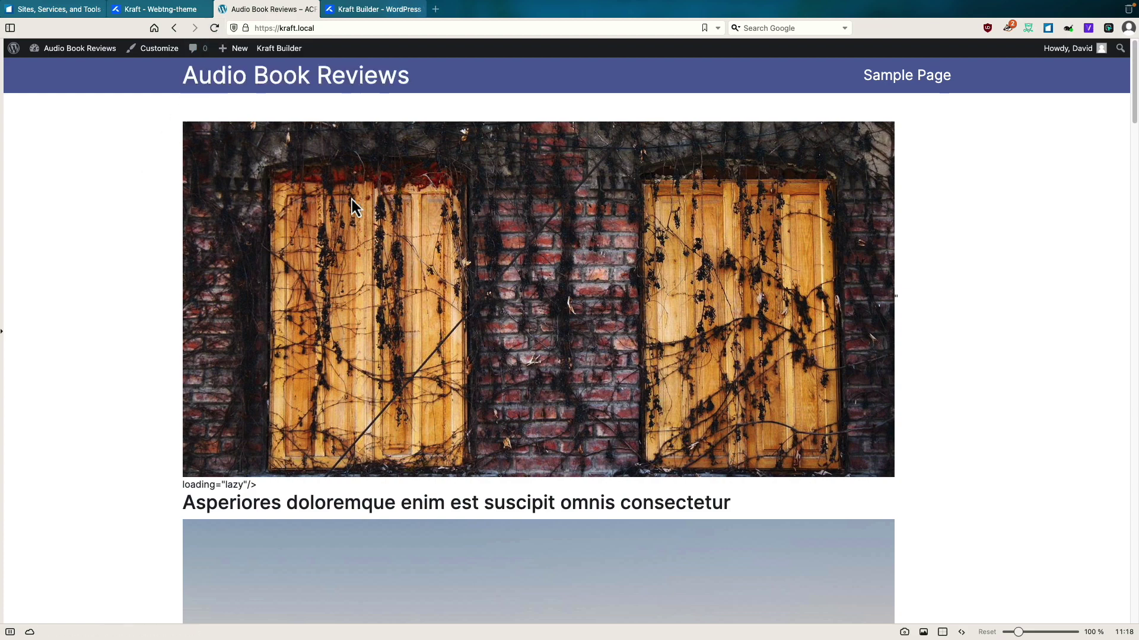
pyautogui.scroll(-3, 364, 196)
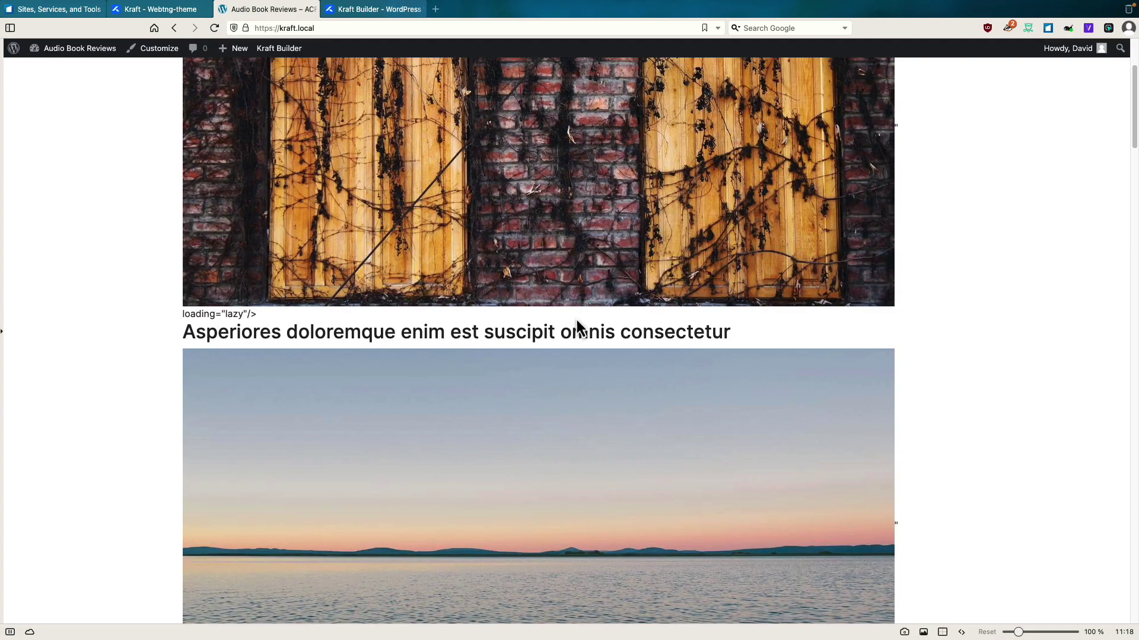
pyautogui.moveTo(257, 316); pyautogui.dragTo(181, 314)
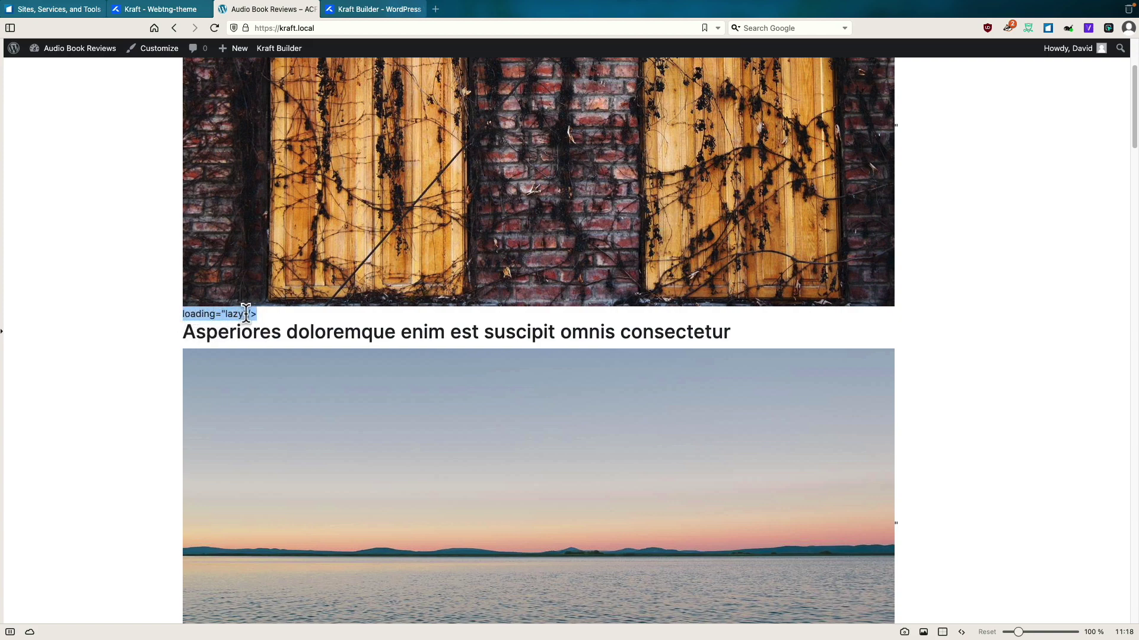
pyautogui.scroll(4, 251, 326)
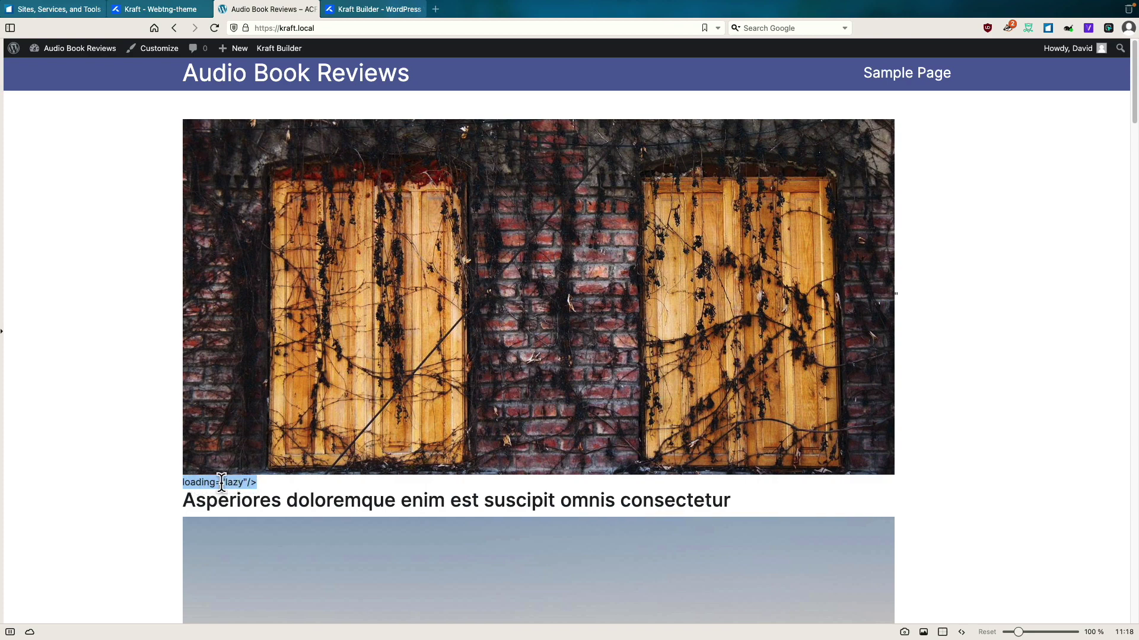
# Set the featured image's Load option to 'Eager: Loads with page' and save
pyautogui.click(181, 9)
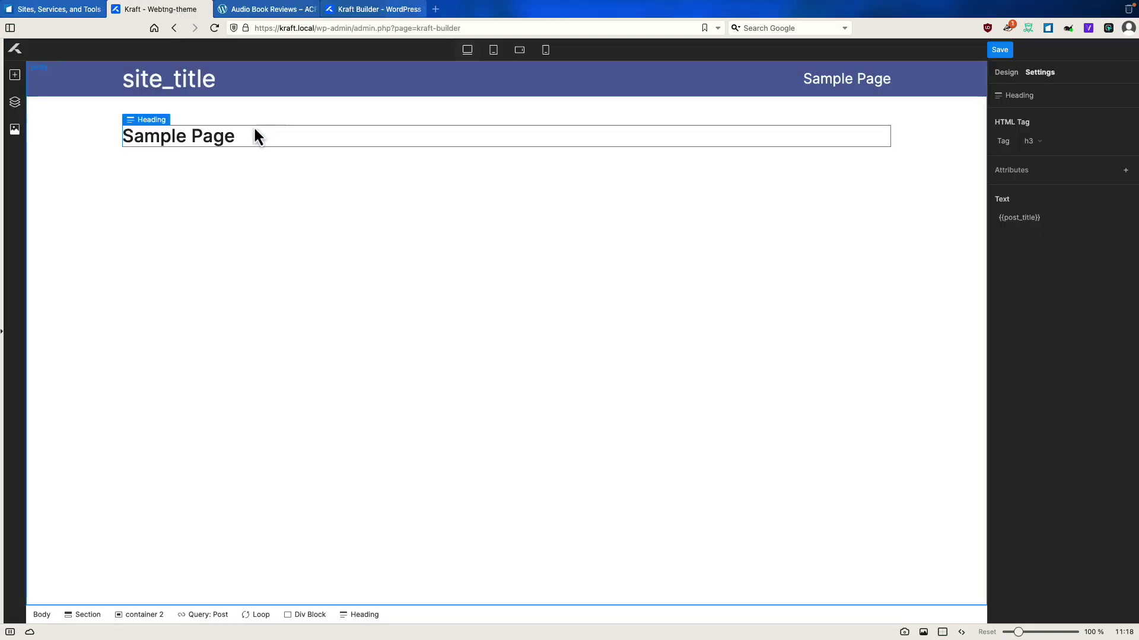
pyautogui.click(15, 102)
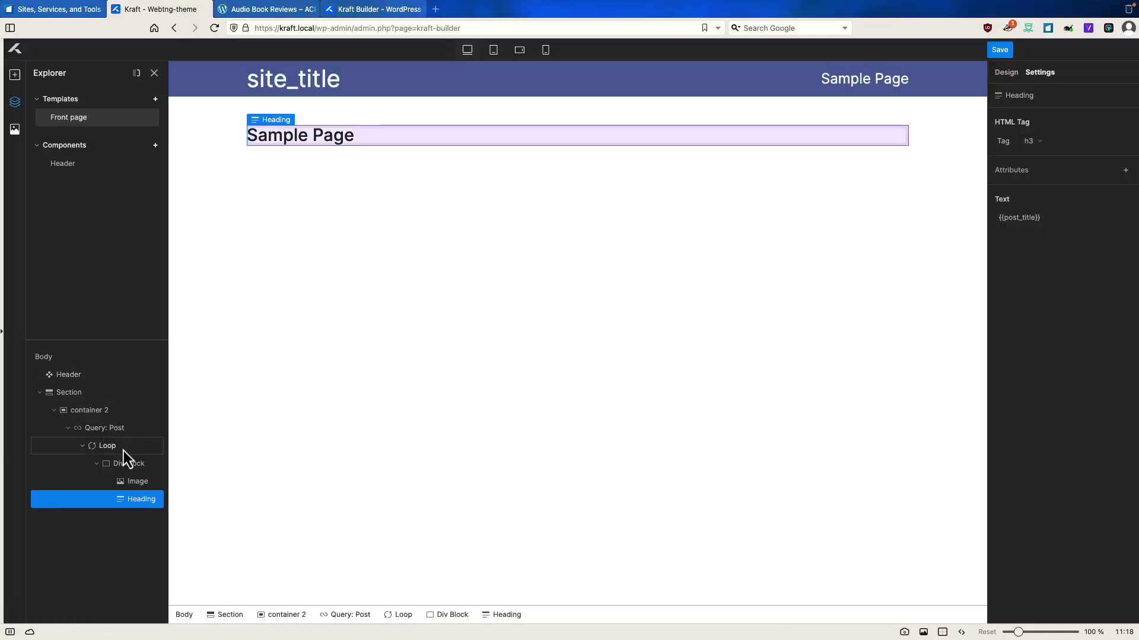
pyautogui.click(134, 482)
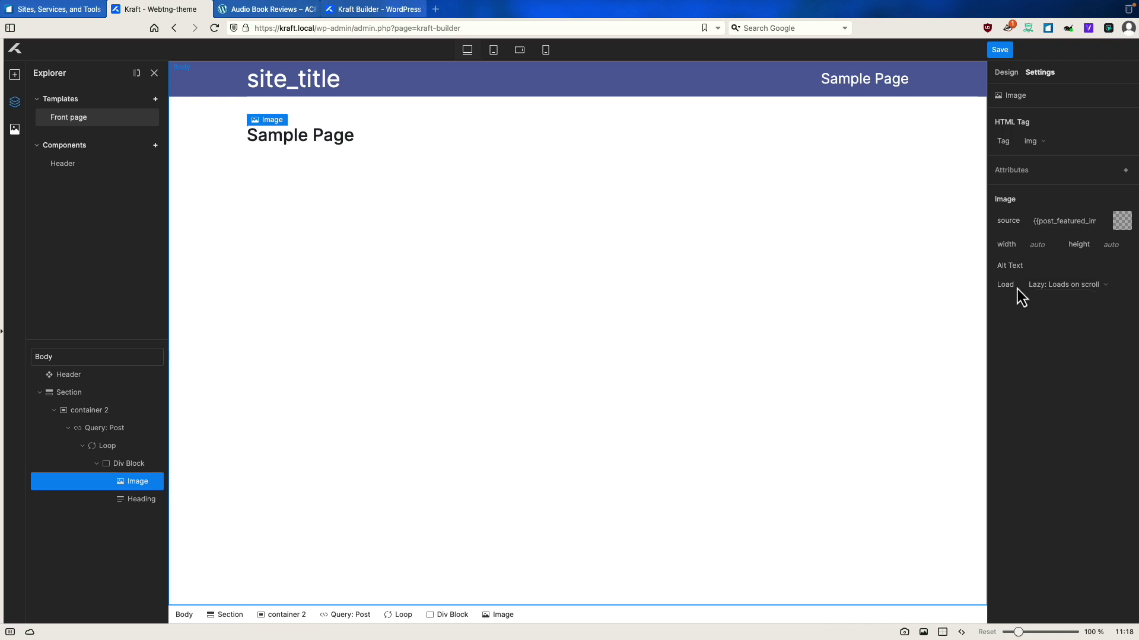
pyautogui.click(1043, 290)
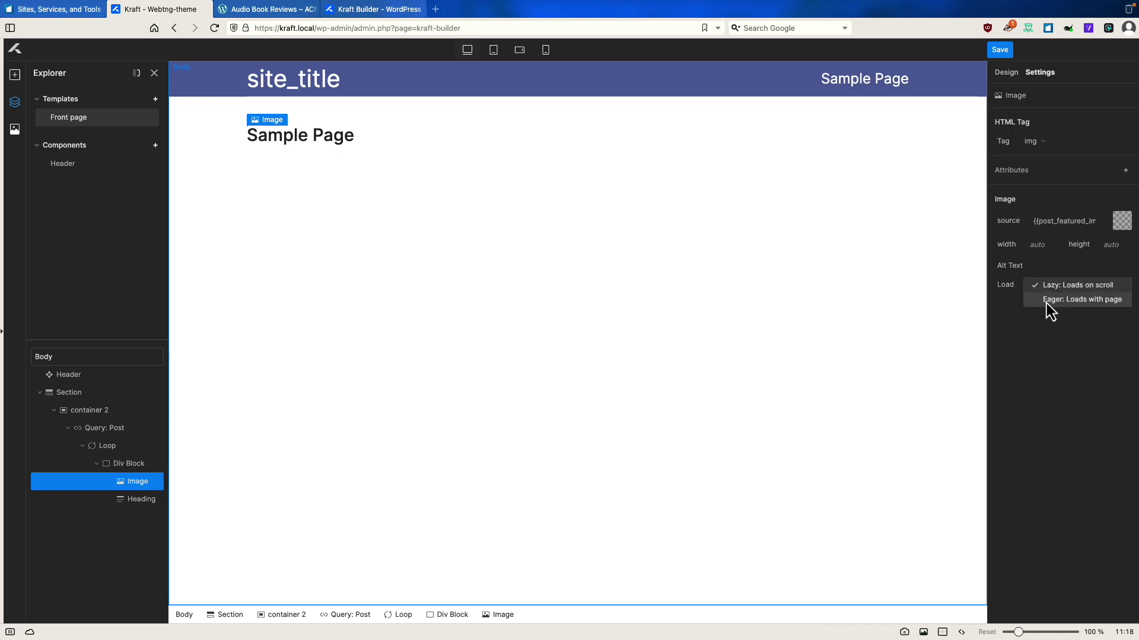
pyautogui.click(1046, 302)
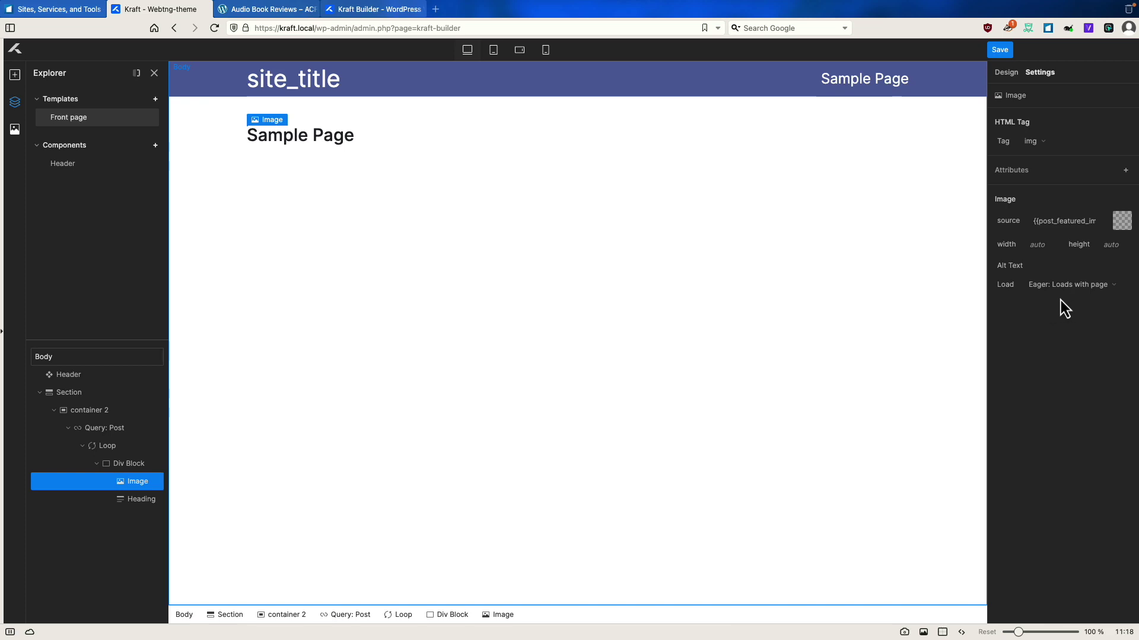
pyautogui.click(999, 51)
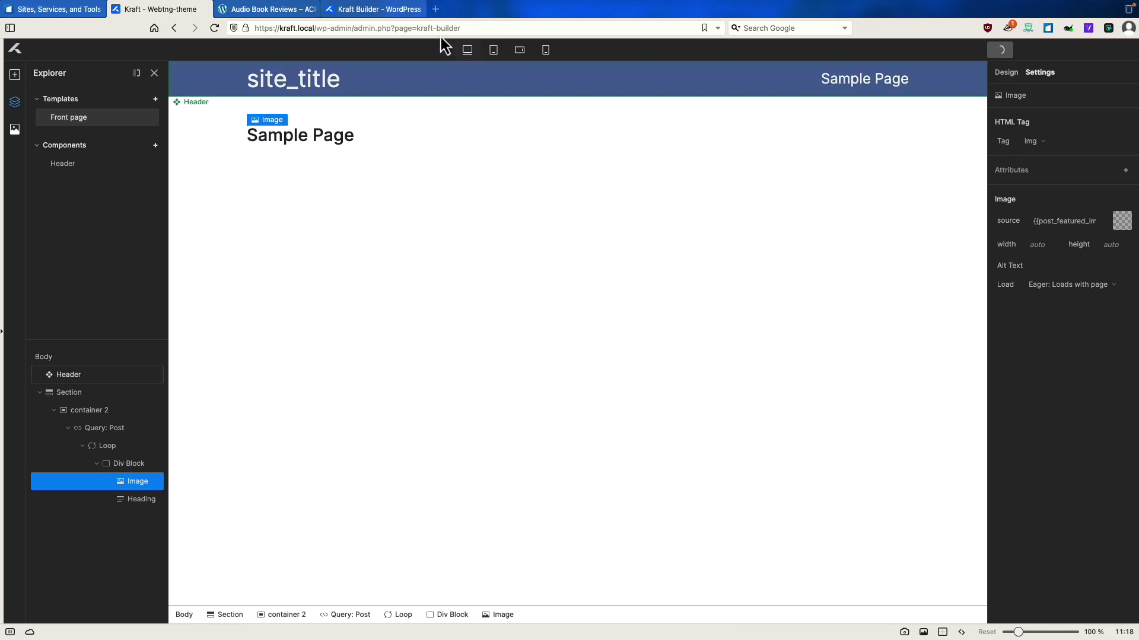
# Reload the front page to check the image loading, then return to the builder
pyautogui.click(267, 9)
pyautogui.click(215, 28)
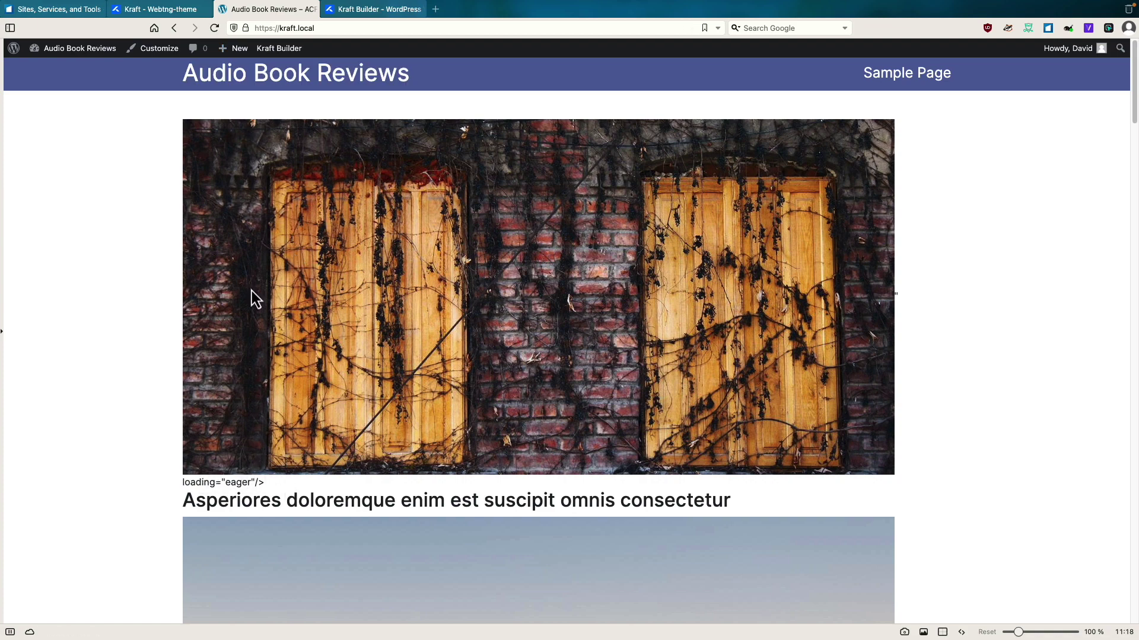
pyautogui.click(178, 15)
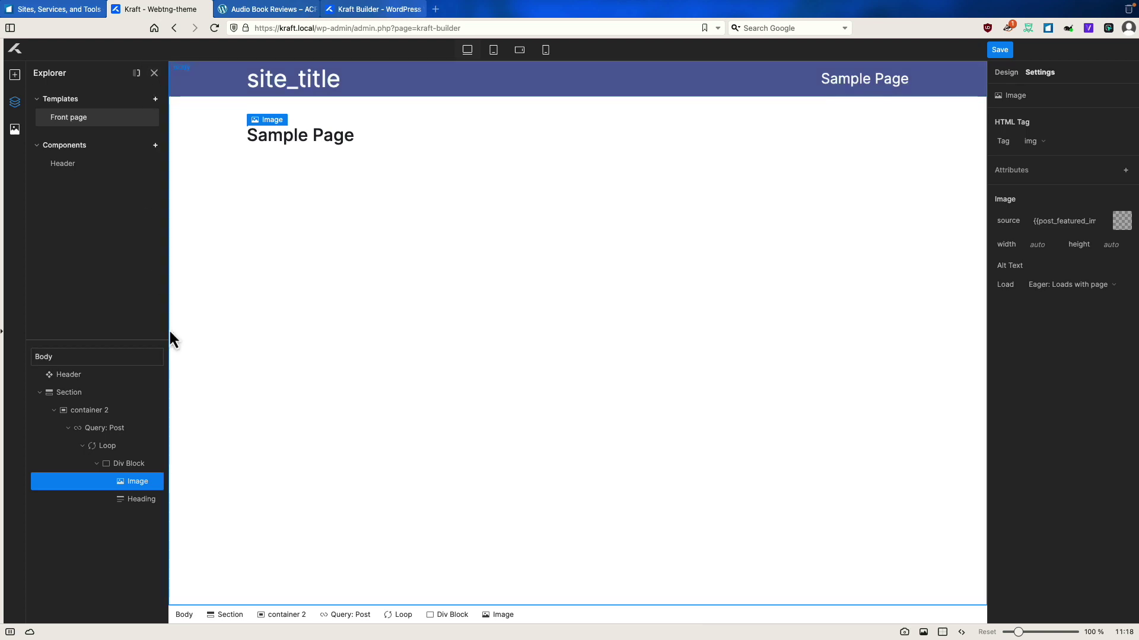
# Give the loop's Div Block a 1.5rem bottom margin
pyautogui.click(160, 446)
pyautogui.click(124, 466)
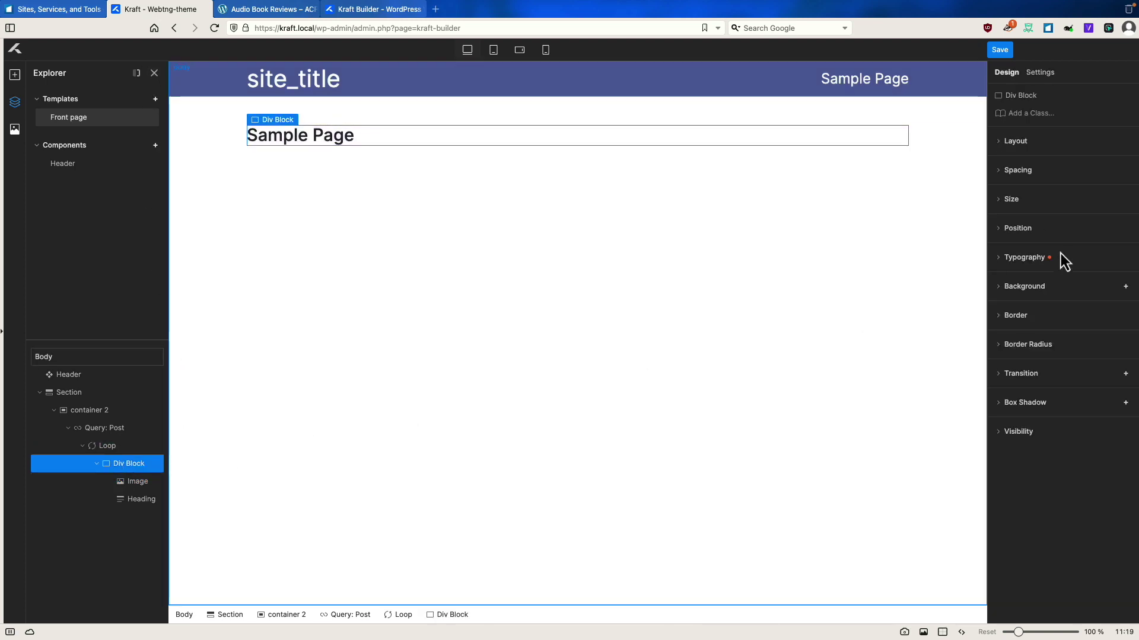
pyautogui.click(1024, 176)
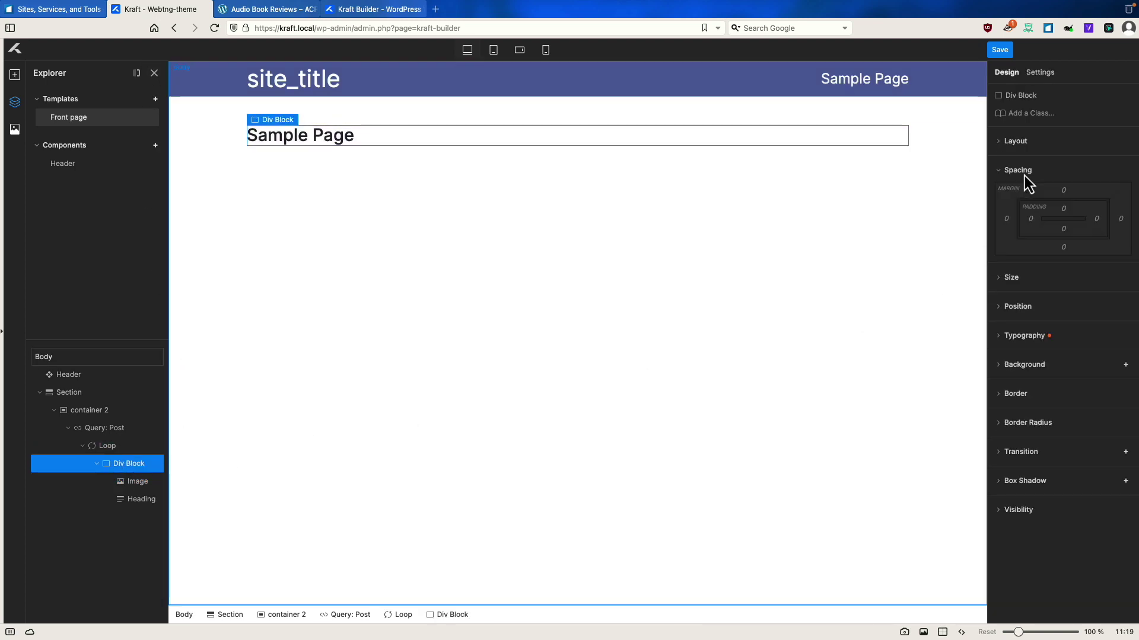
pyautogui.click(1063, 250)
pyautogui.write('1.5')
pyautogui.click(1125, 271)
pyautogui.click(1084, 318)
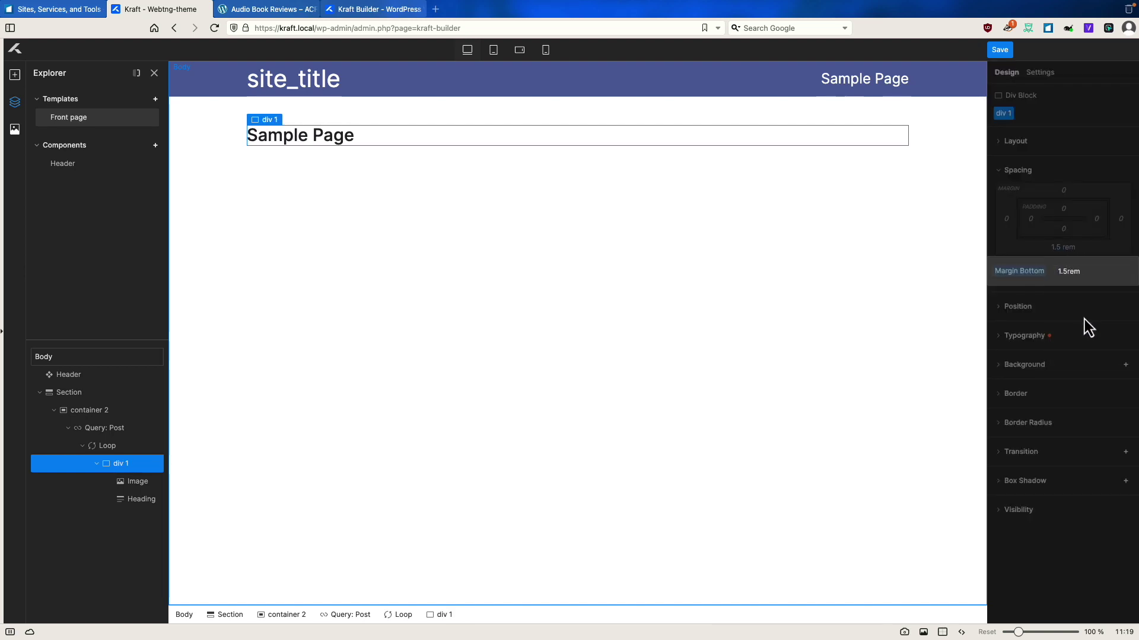
# Check the spacing on the front page, then increase the bottom margin to 2.5rem
pyautogui.click(267, 9)
pyautogui.click(211, 31)
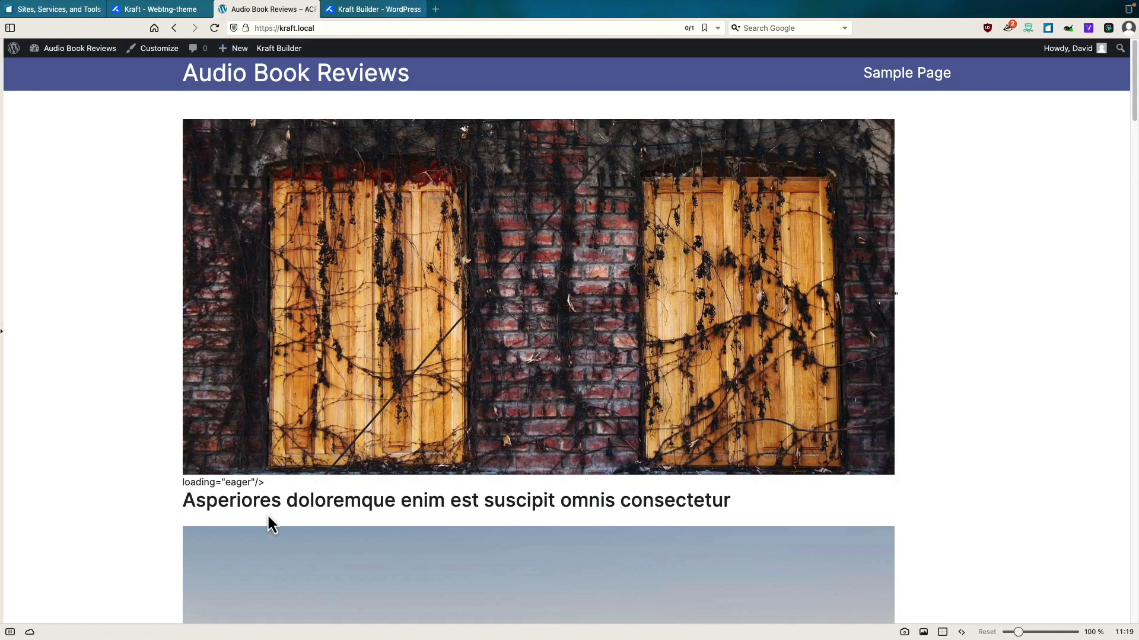
pyautogui.click(178, 11)
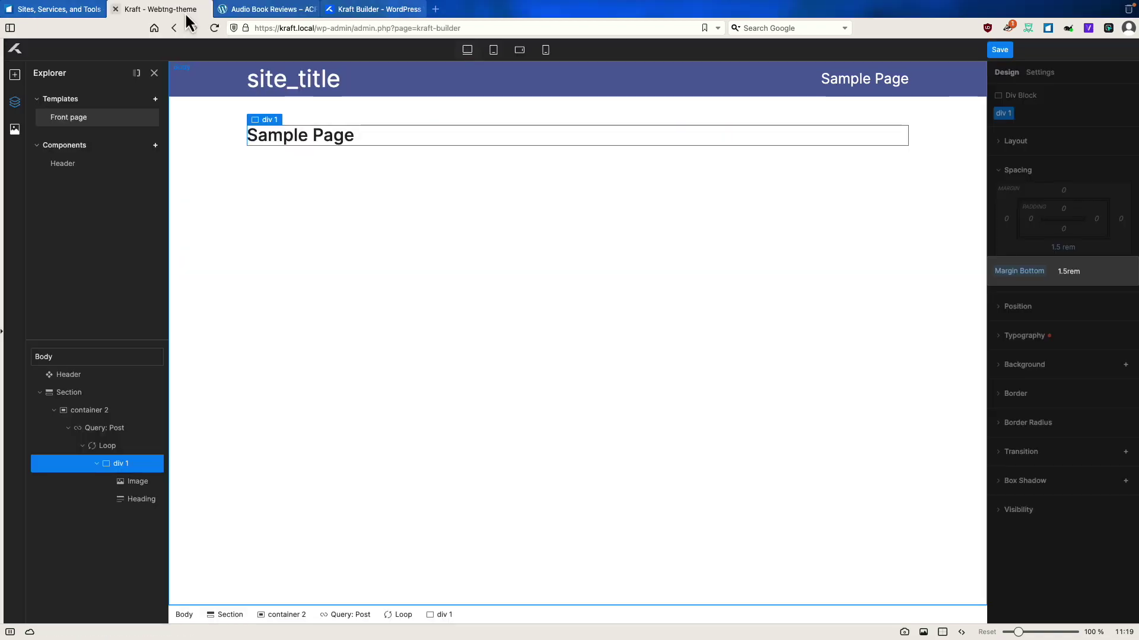
pyautogui.click(1063, 274)
pyautogui.write('2.5')
pyautogui.press('Return')
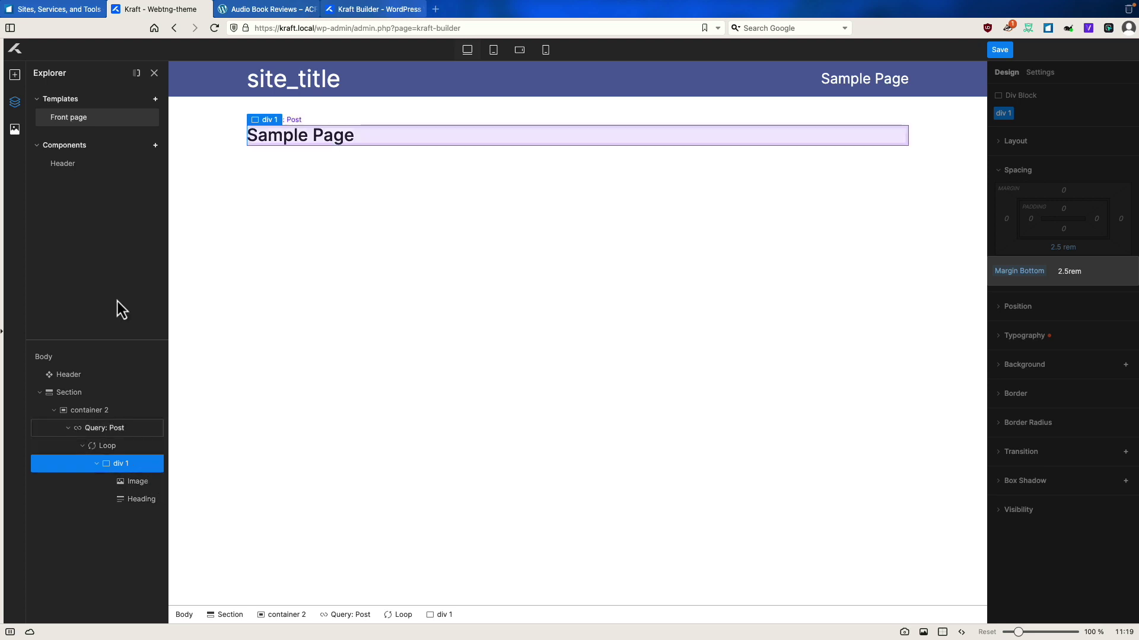
# Add a Text Block below the post title and clear its placeholder text
pyautogui.click(15, 76)
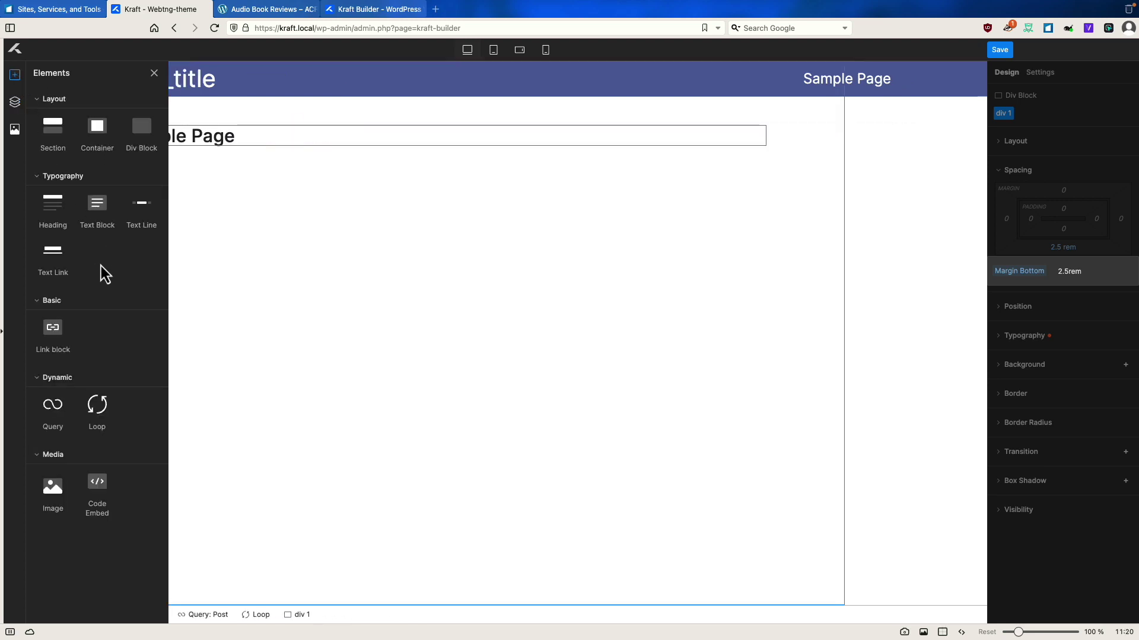
pyautogui.click(98, 208)
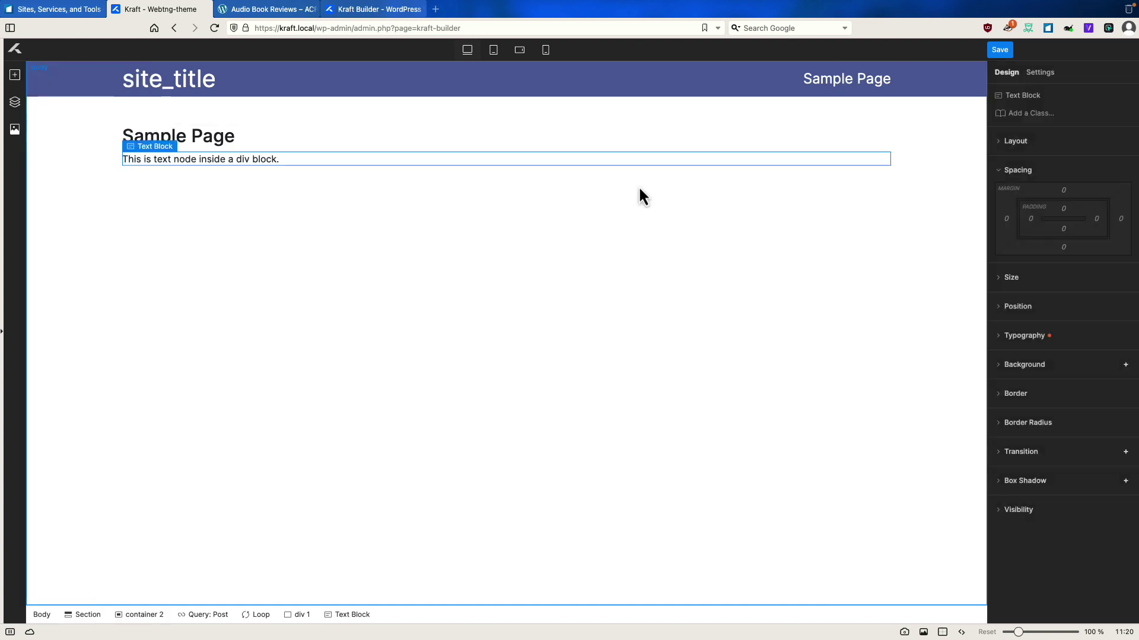
pyautogui.click(1045, 74)
pyautogui.click(1094, 218)
pyautogui.moveTo(1116, 217); pyautogui.dragTo(1032, 221)
pyautogui.press('BackSpace')
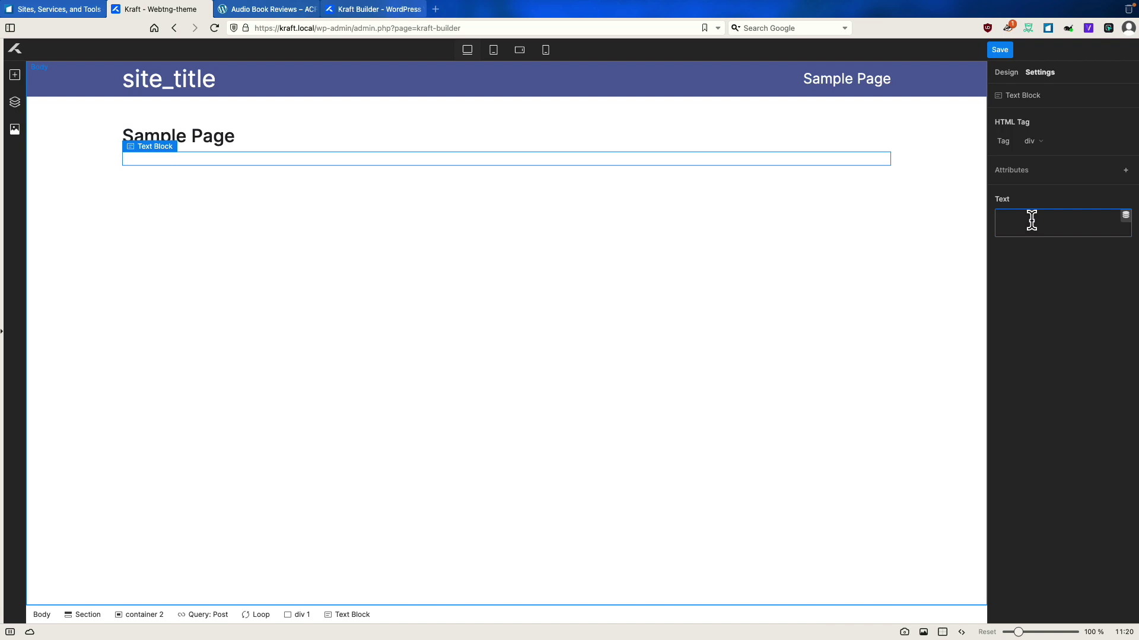
# Bind the text block to Loop #1's post excerpt, then select div 1 in the Explorer
pyautogui.click(1124, 216)
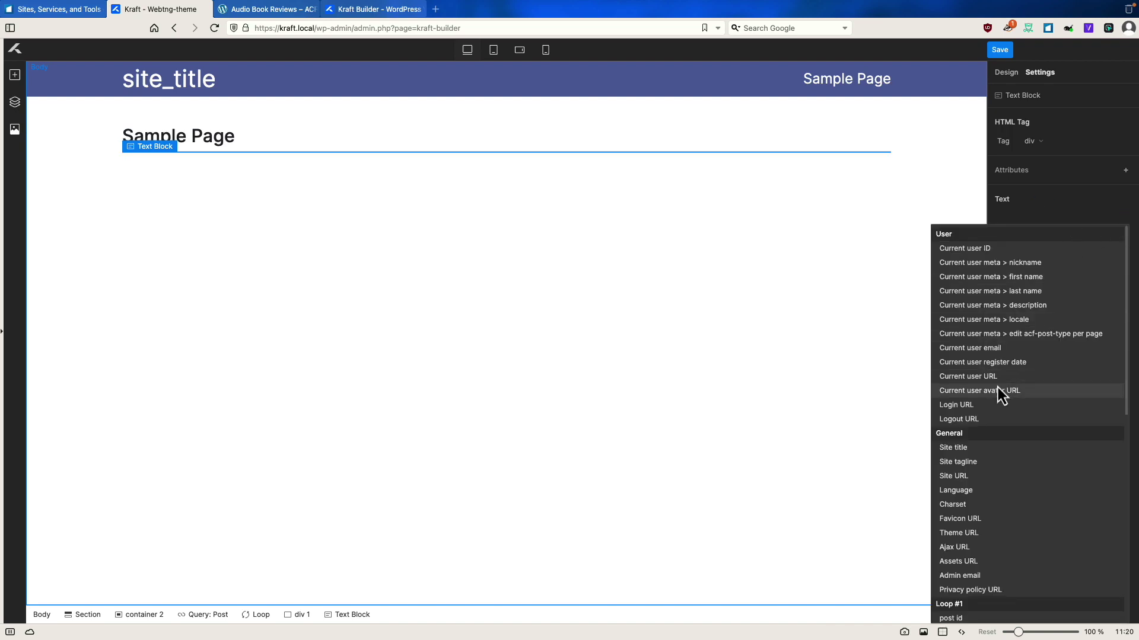
pyautogui.scroll(-3, 1001, 392)
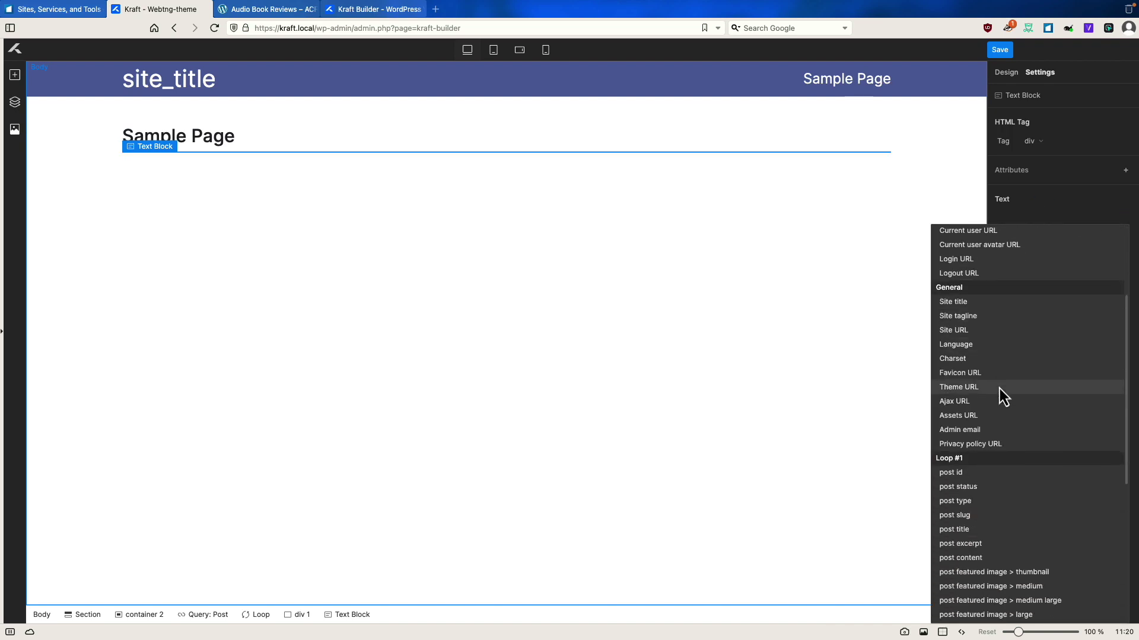
pyautogui.click(961, 545)
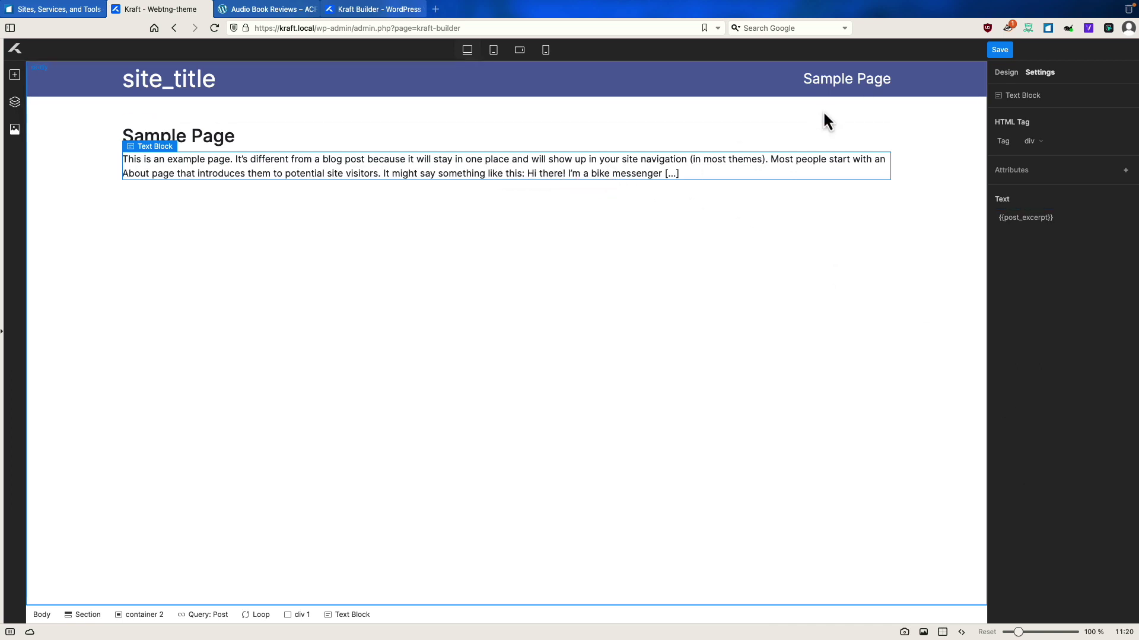
pyautogui.click(14, 104)
pyautogui.click(127, 466)
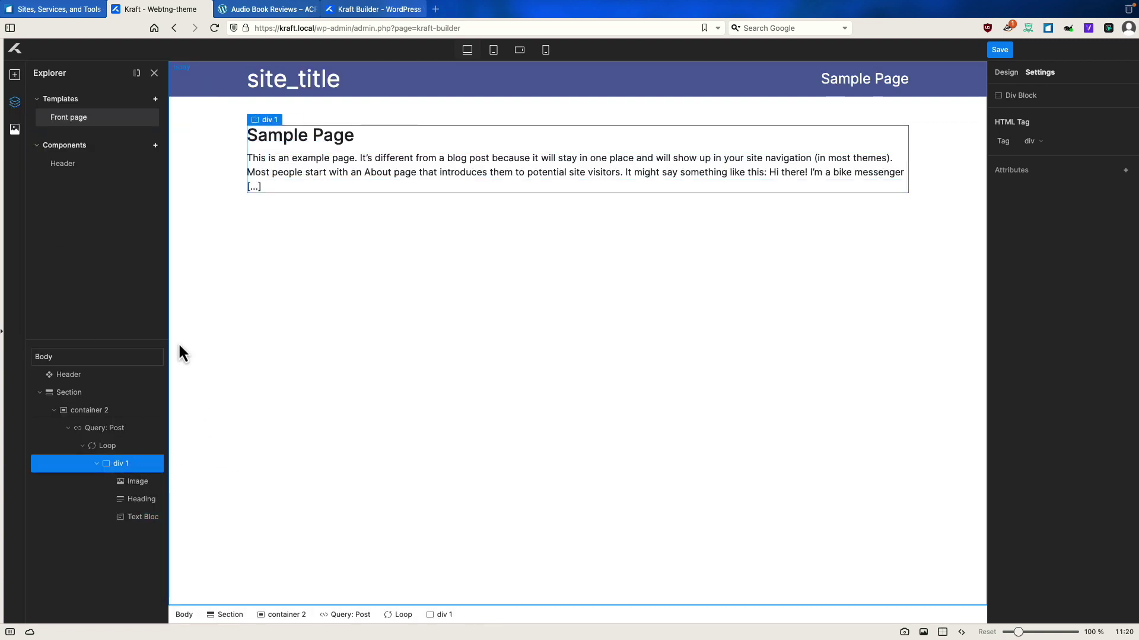
# Add a Text Link under the excerpt with the text 'Read more'
pyautogui.click(14, 76)
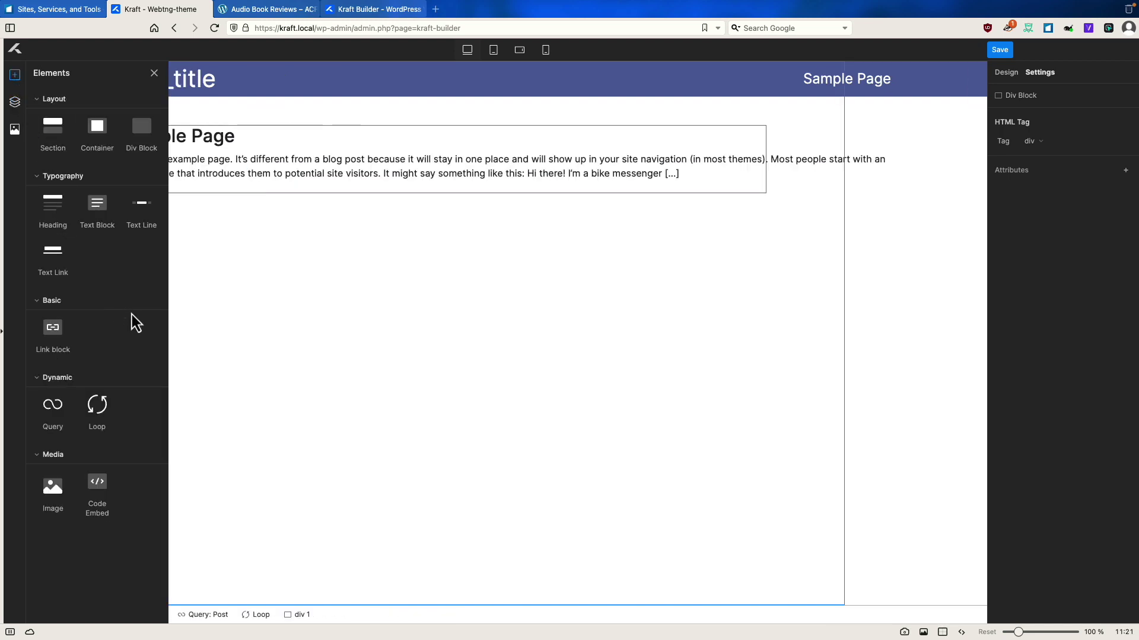
pyautogui.click(54, 267)
pyautogui.click(1003, 308)
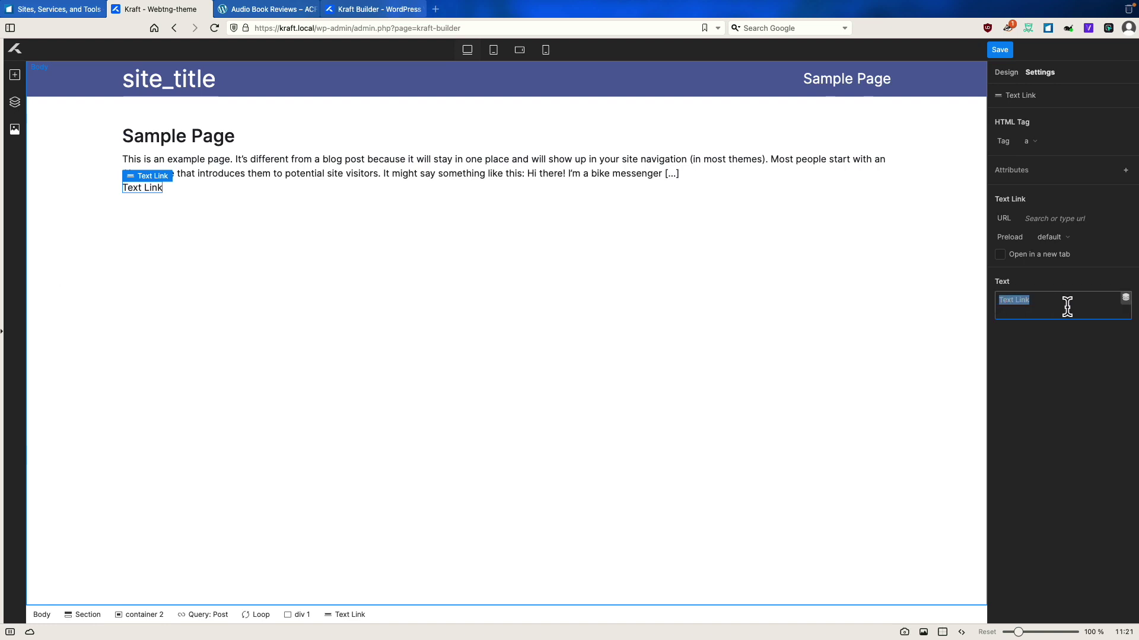
pyautogui.write('Read more')
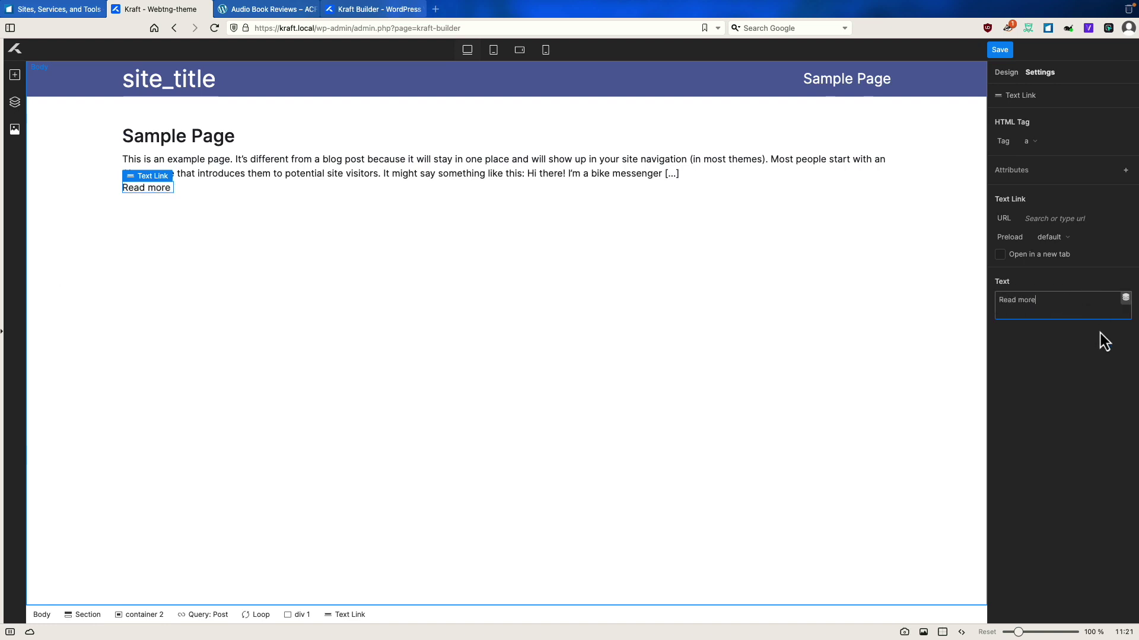
pyautogui.press('Tab')
# Bind the link's URL to the post slug dynamic data and save the template
pyautogui.click(1125, 220)
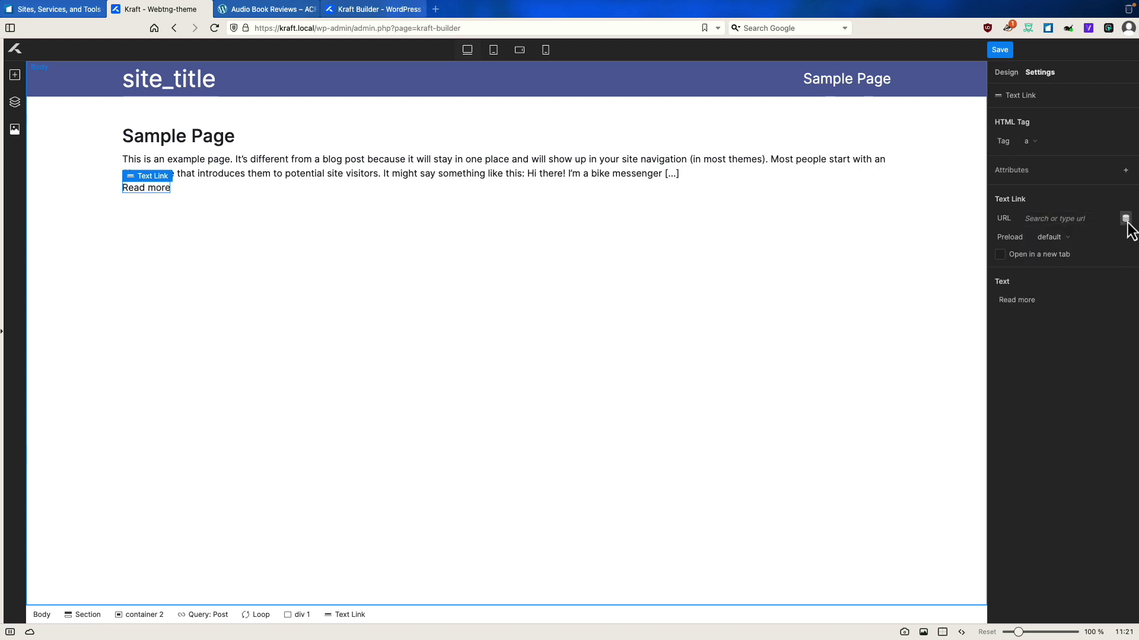
pyautogui.click(1125, 219)
pyautogui.scroll(-5, 1008, 526)
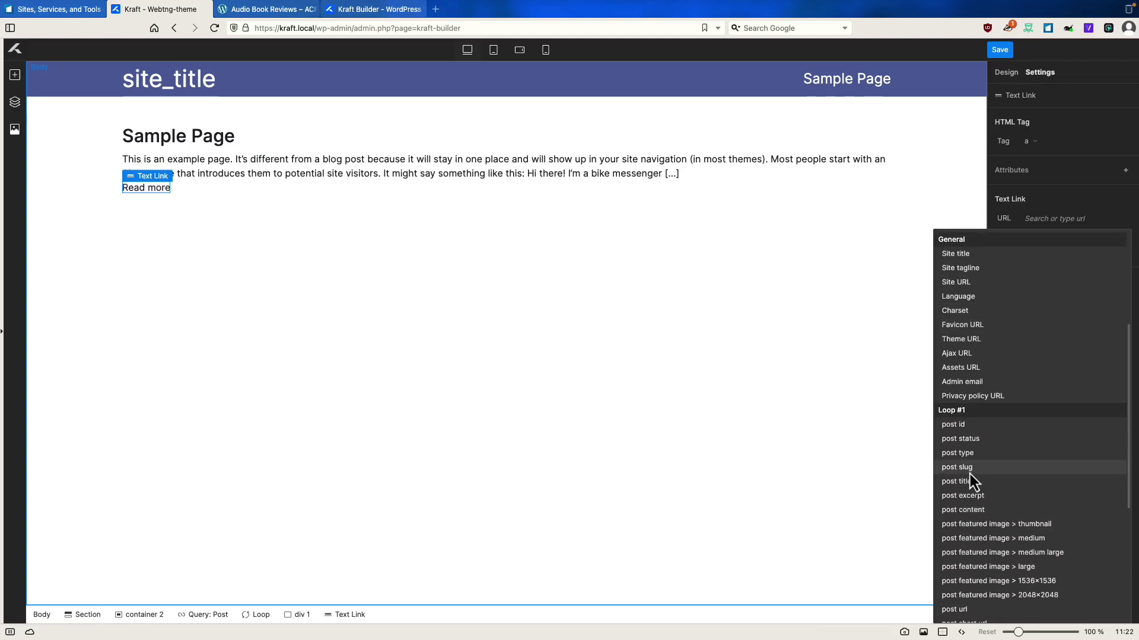
pyautogui.click(969, 474)
pyautogui.click(998, 51)
# Check the rendered front page in the browser, then switch over to MAMP PRO
pyautogui.hotkey('ctrl', 'Tab')
pyautogui.press('super+r')
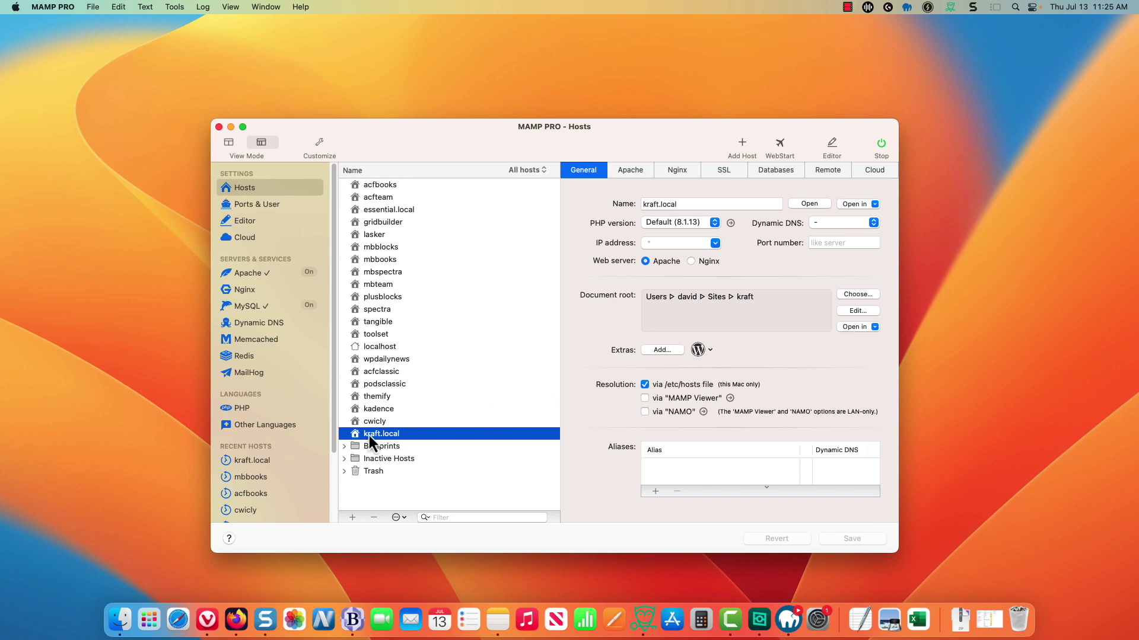
# Open the kraft.local document root in Finder and enlarge the window to full screen
pyautogui.click(851, 327)
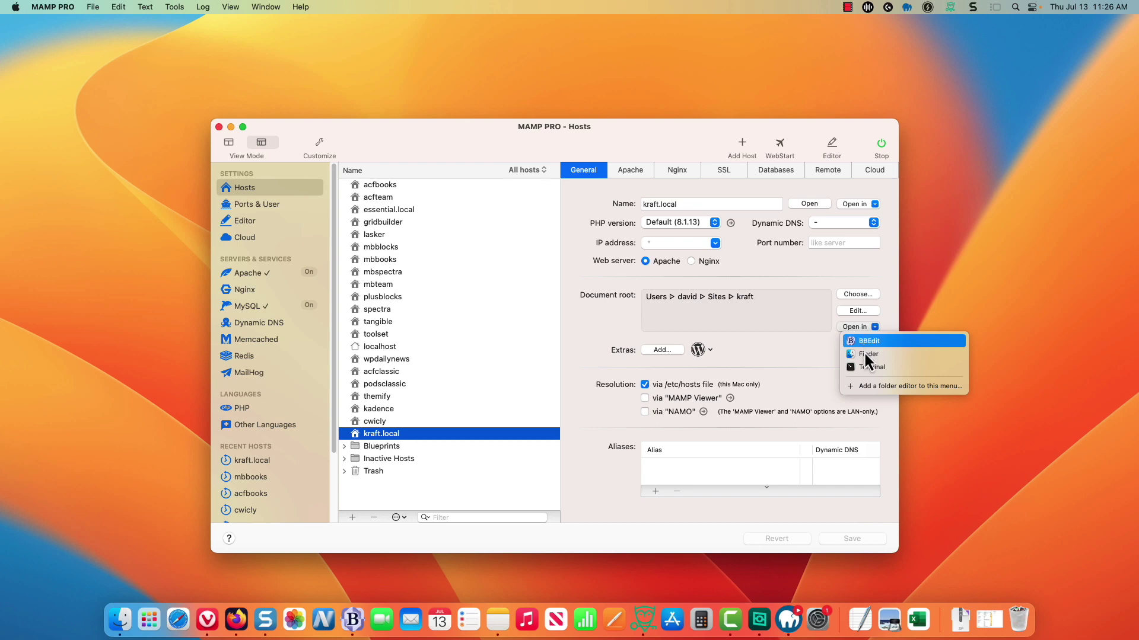
pyautogui.click(864, 354)
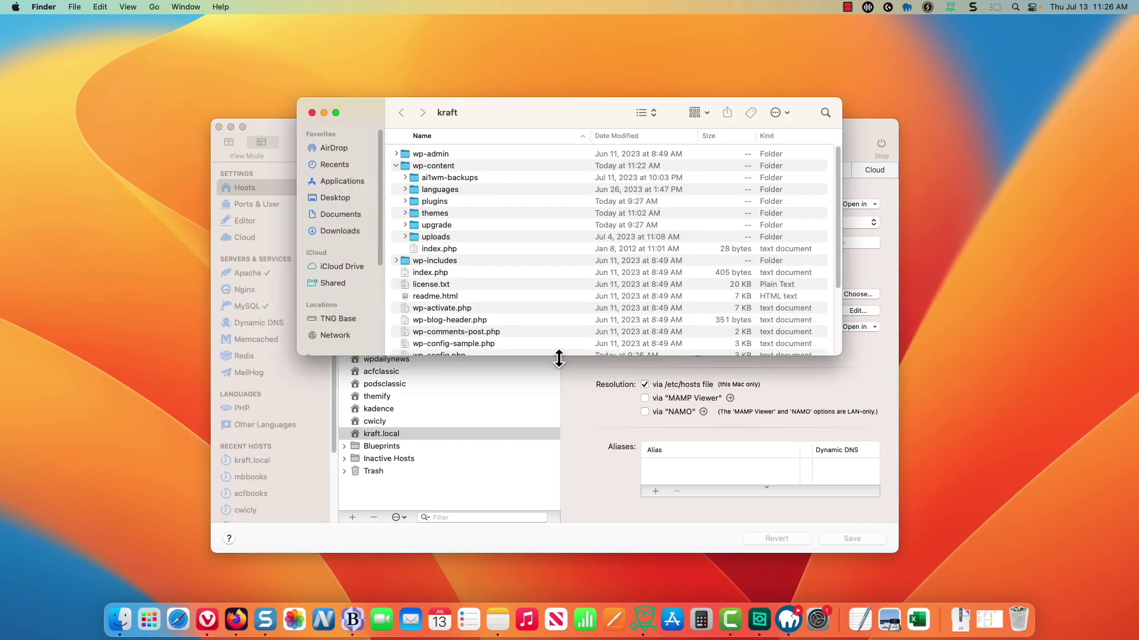
pyautogui.moveTo(559, 357); pyautogui.dragTo(559, 465)
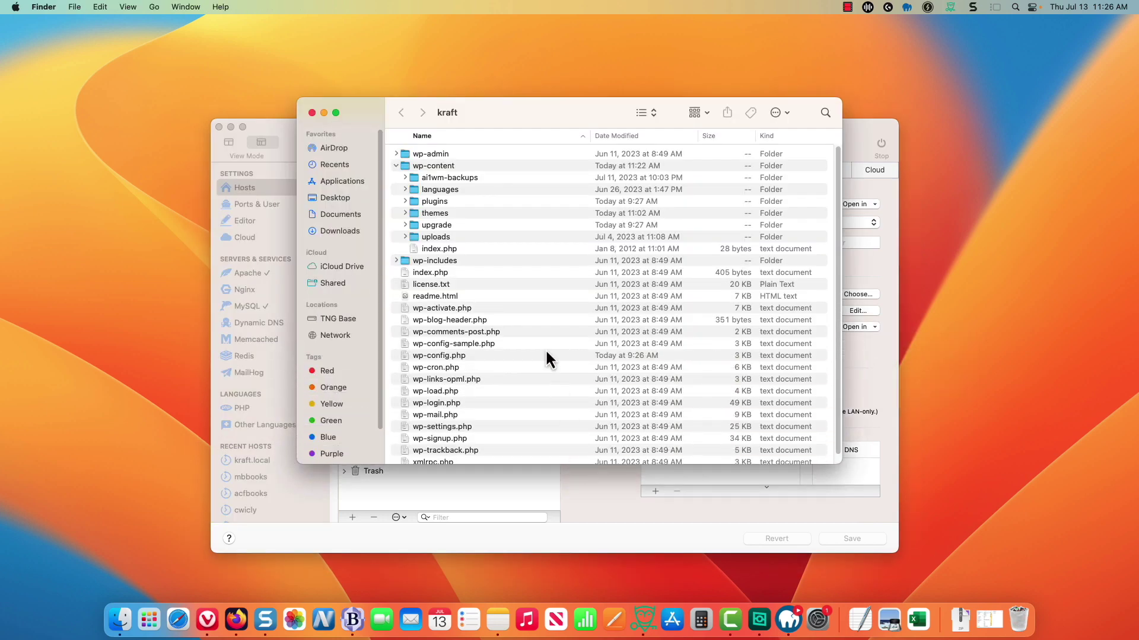
pyautogui.click(336, 112)
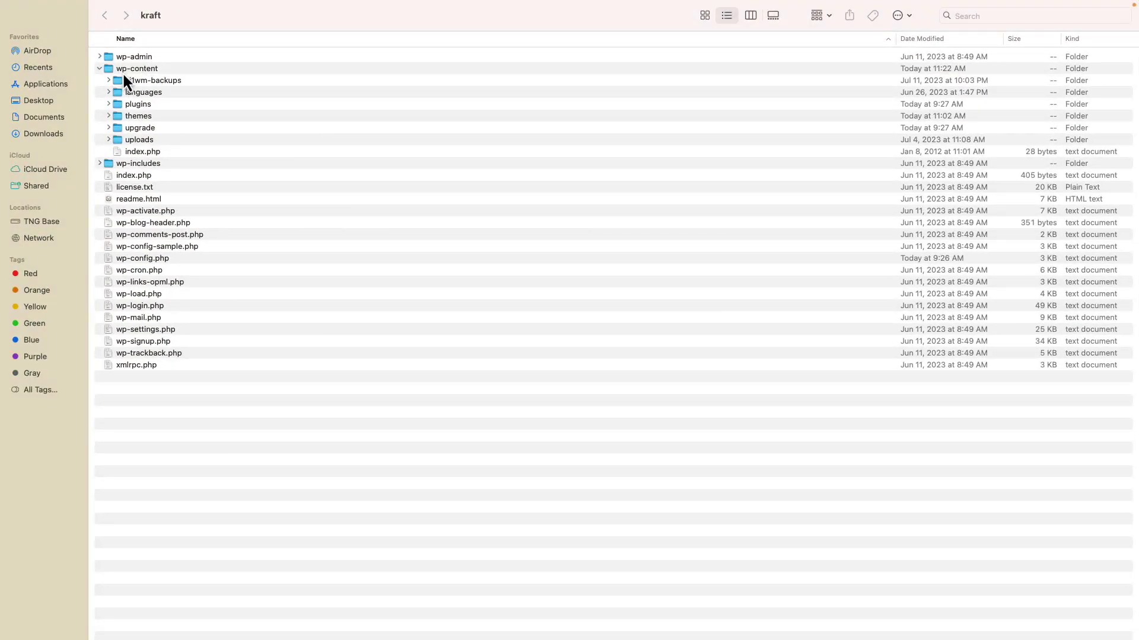
# Browse into themes/webtng-theme and open front-page.php in BBEdit
pyautogui.click(108, 115)
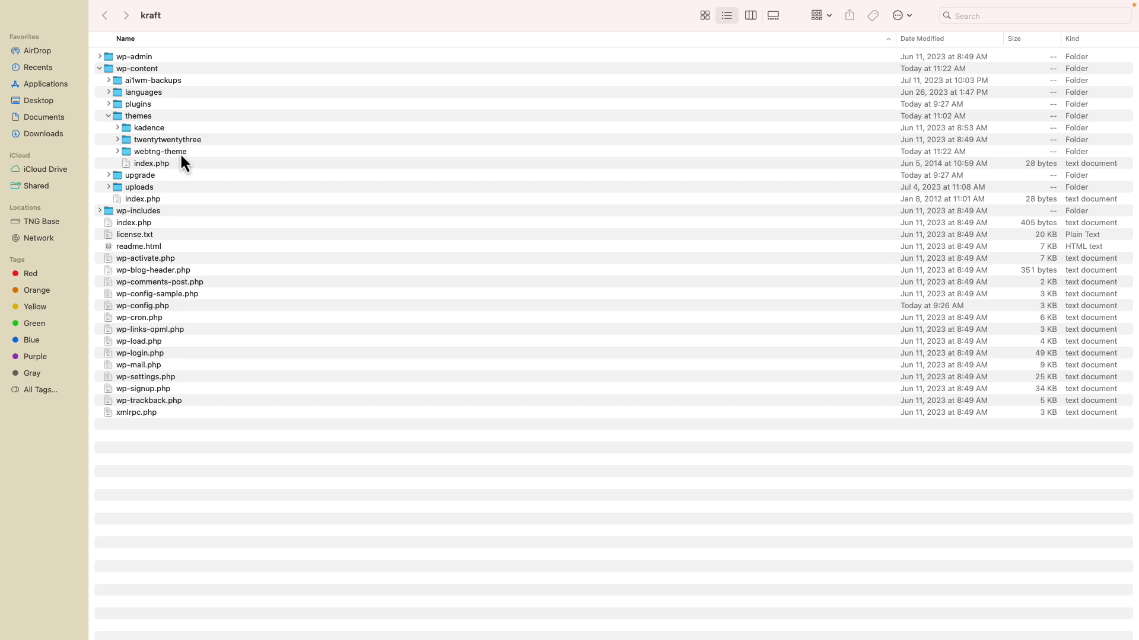
pyautogui.click(118, 152)
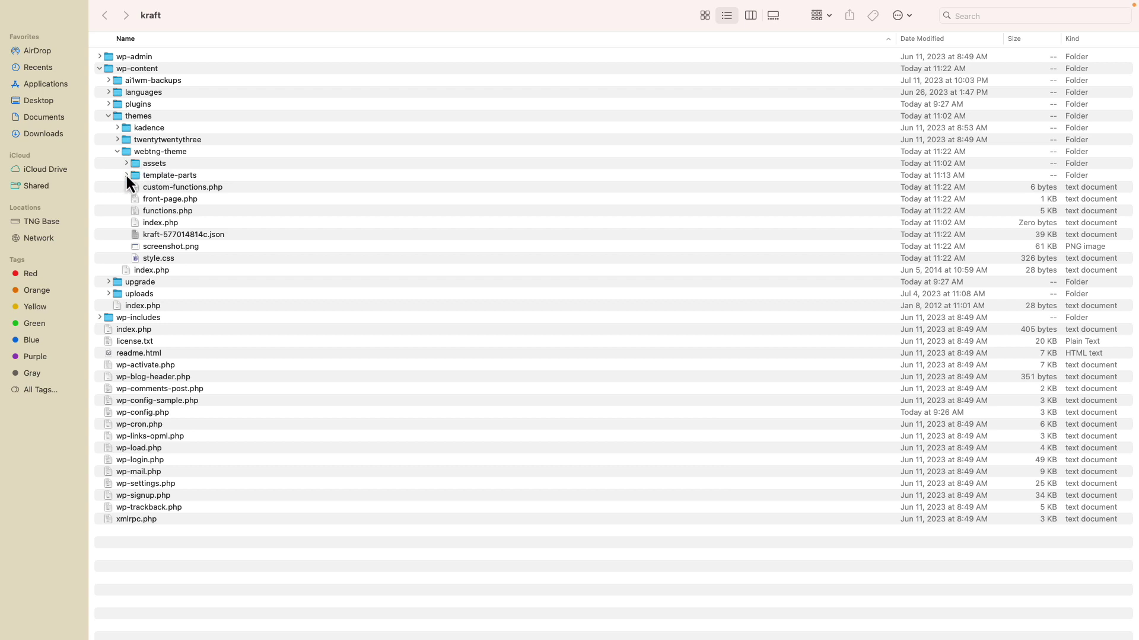
pyautogui.click(126, 174)
pyautogui.click(169, 192)
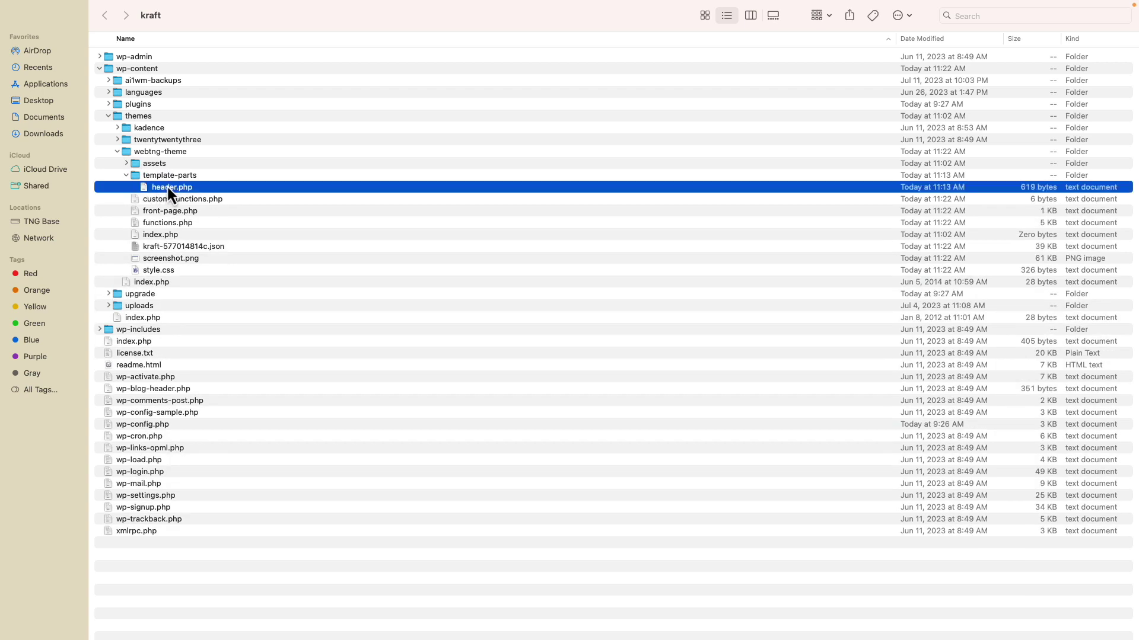
pyautogui.click(126, 176)
pyautogui.click(159, 201)
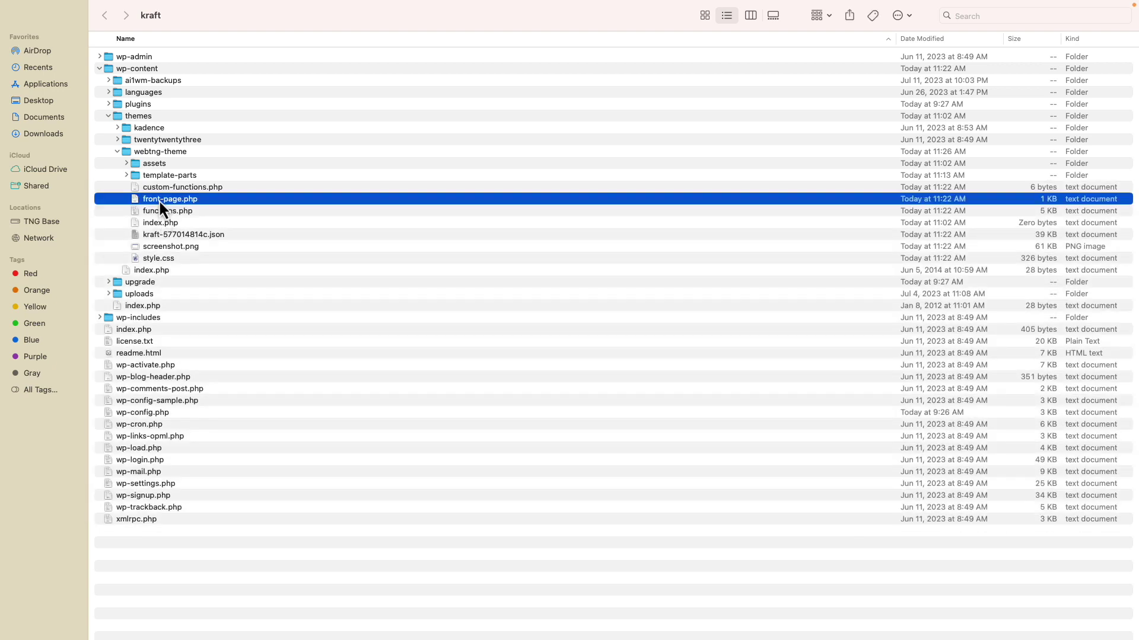
pyautogui.rightClick(159, 201)
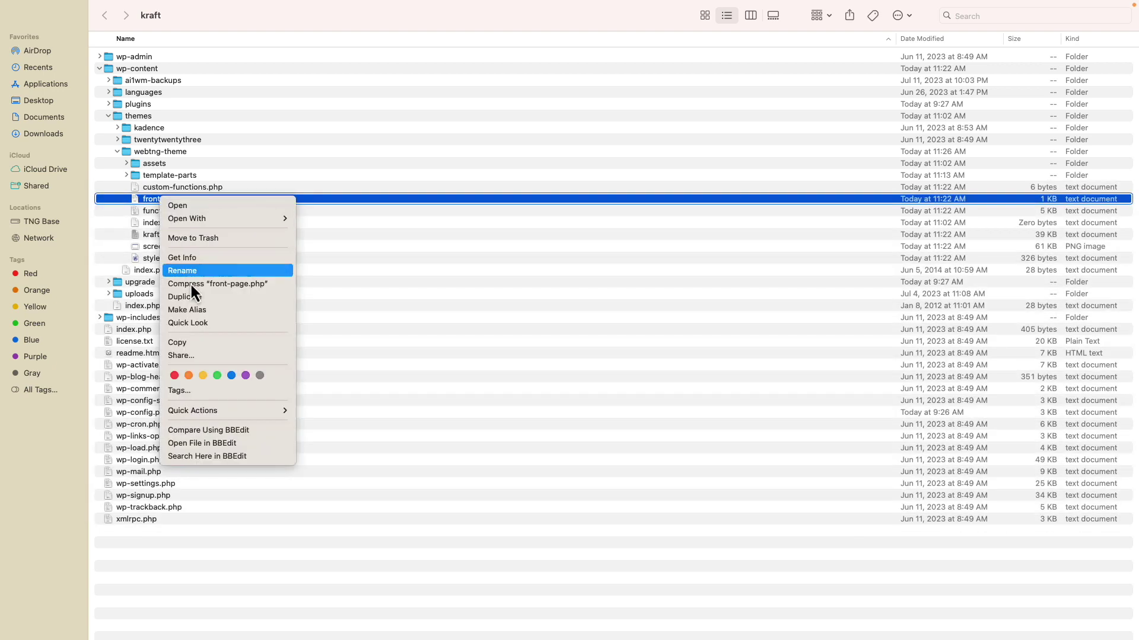
pyautogui.click(218, 445)
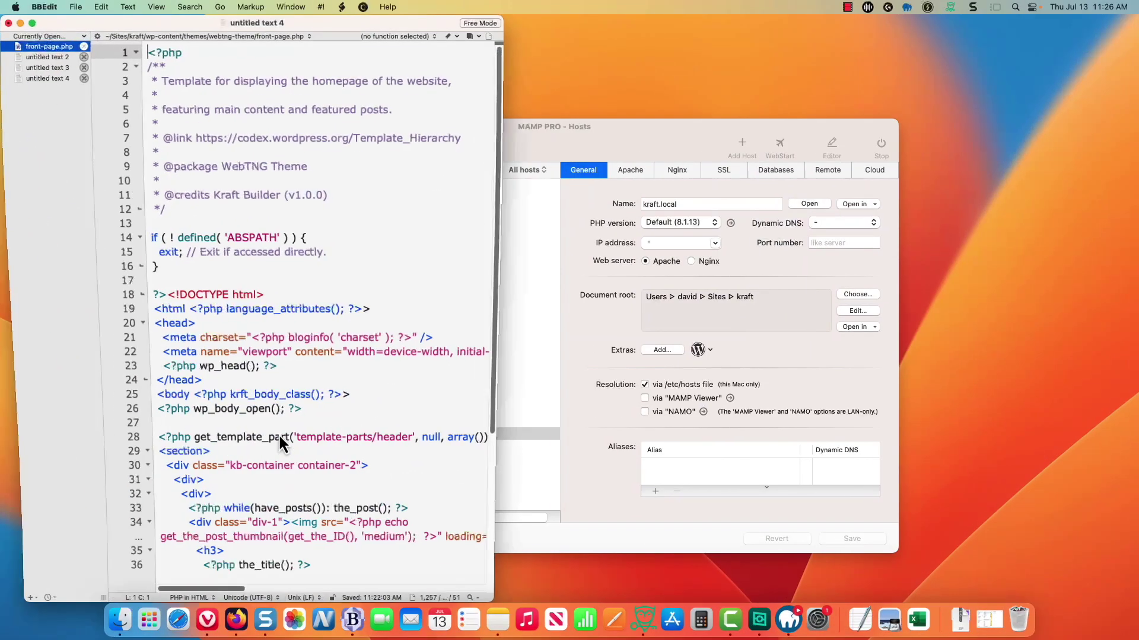
pyautogui.scroll(-2, 475, 201)
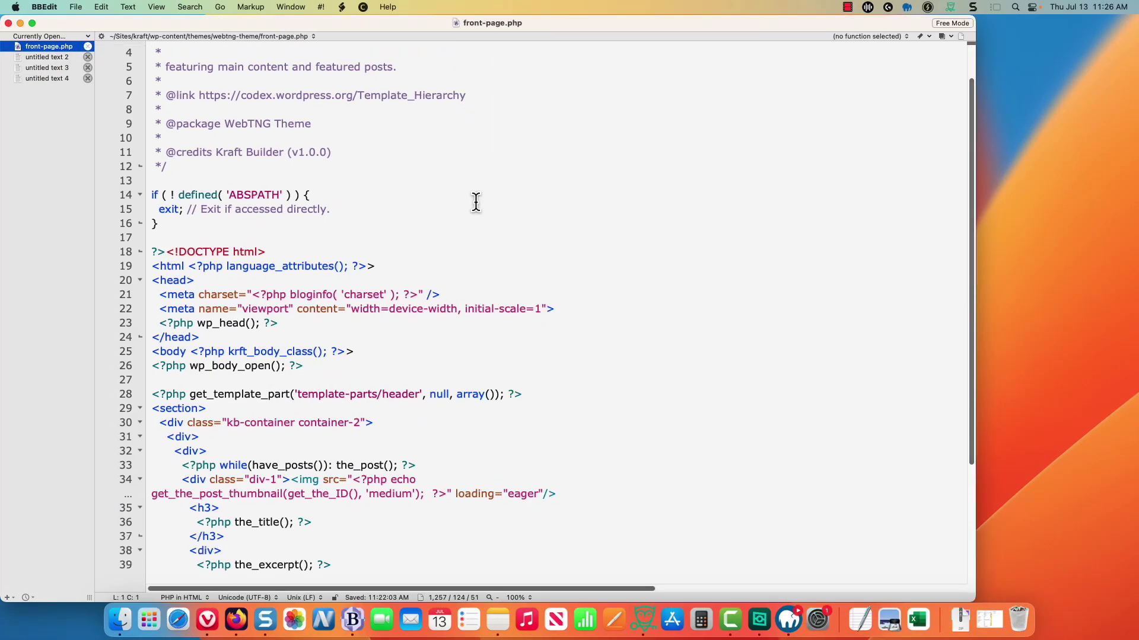
pyautogui.scroll(-5, 477, 201)
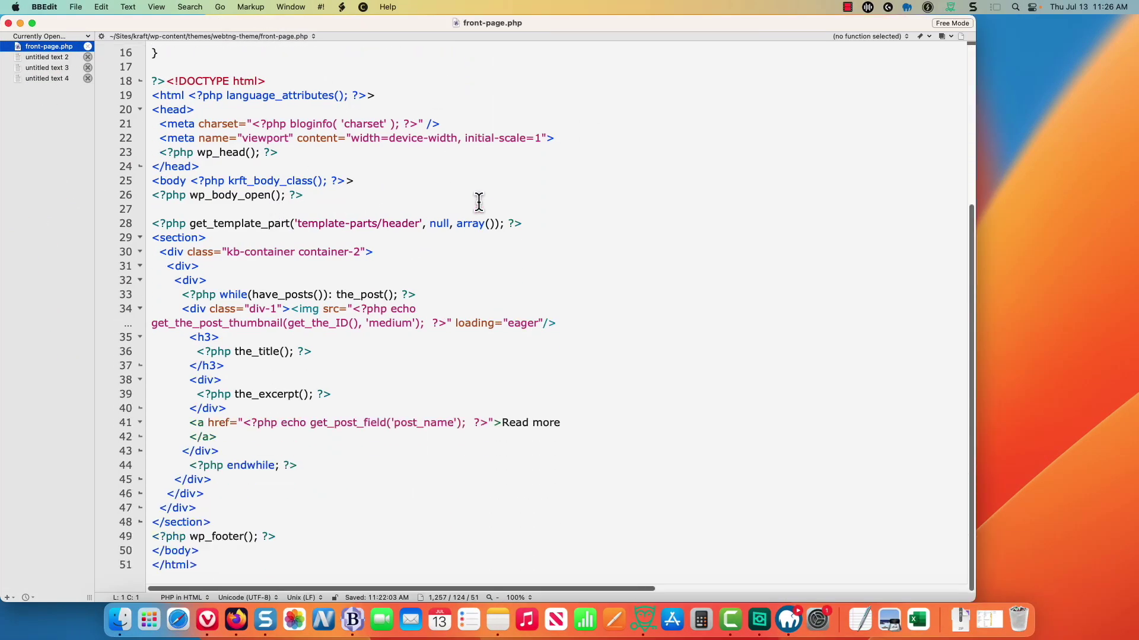